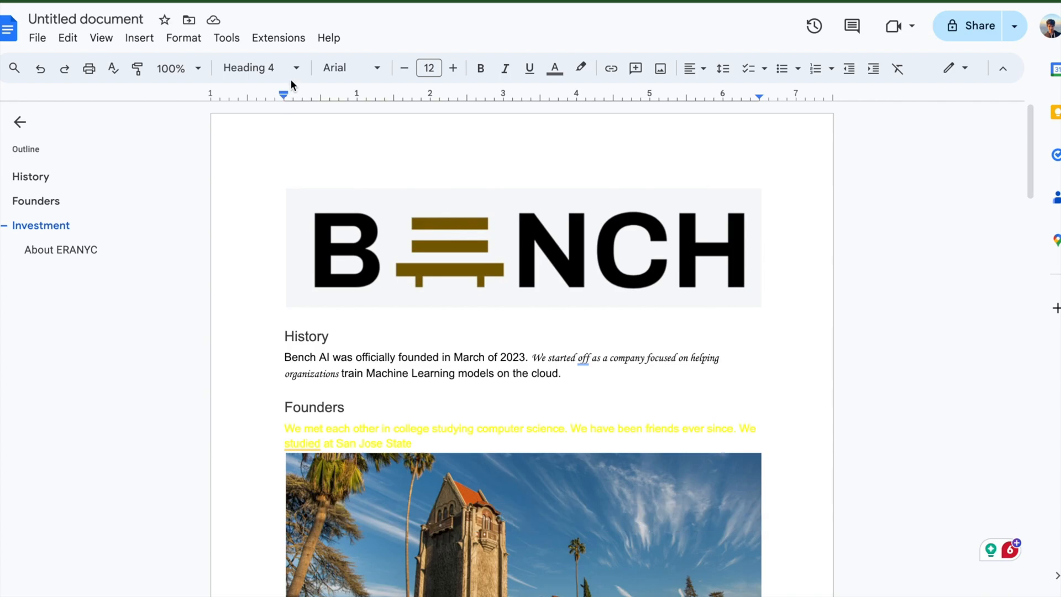
Open the Google Workspace Marketplace for document add-ons and browse the listed apps.
click(287, 38)
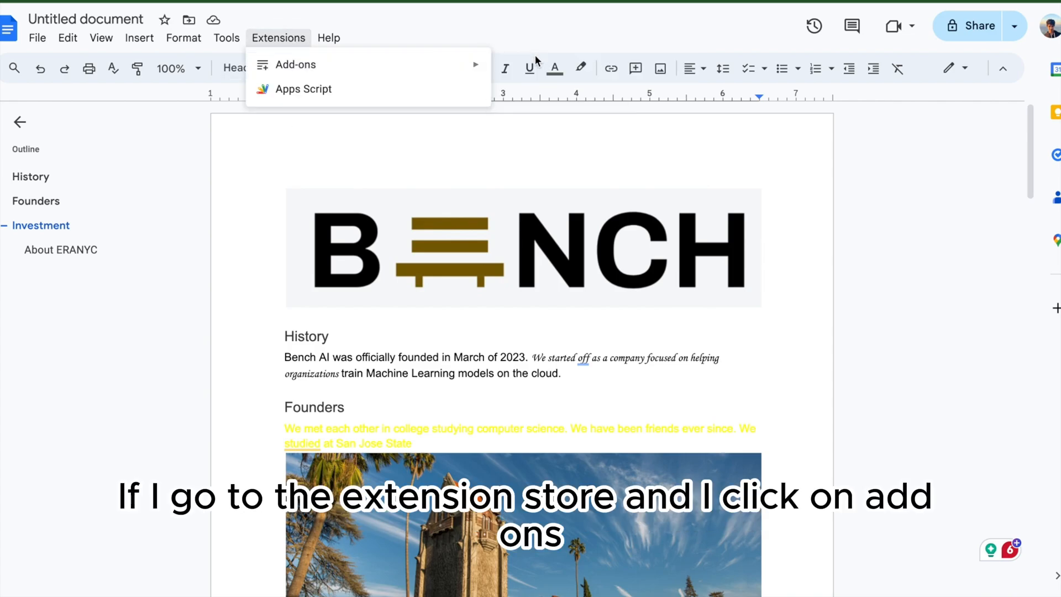
mouse_move(462, 65)
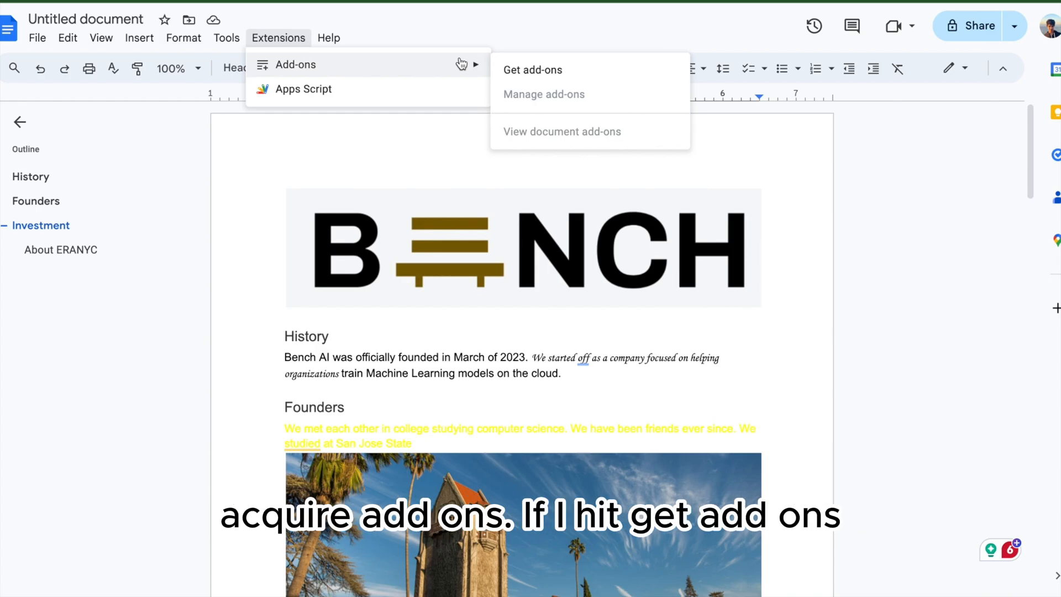
click(553, 71)
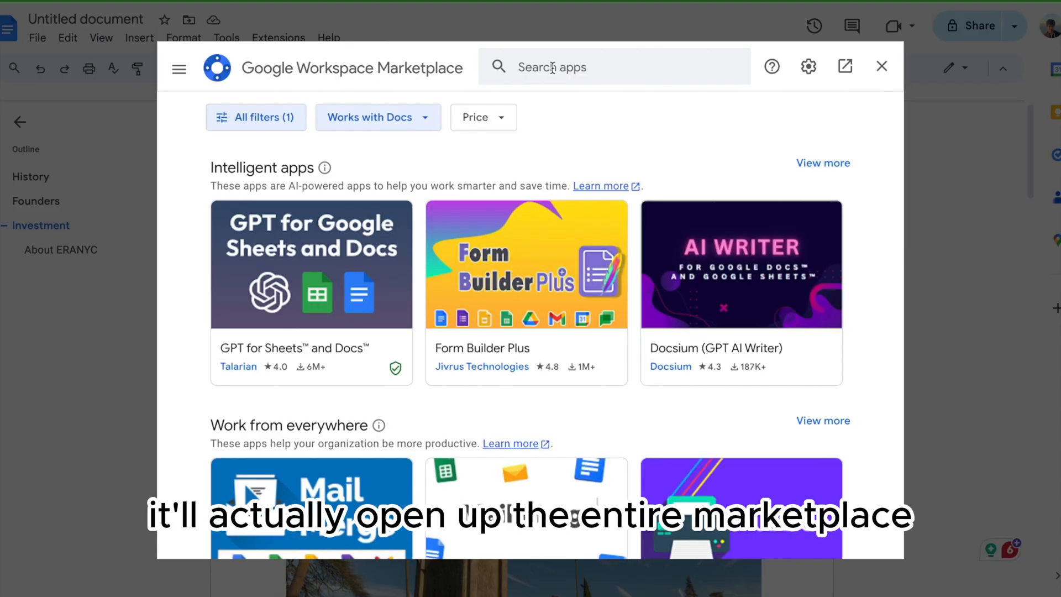
scroll(584, 286, down, 5)
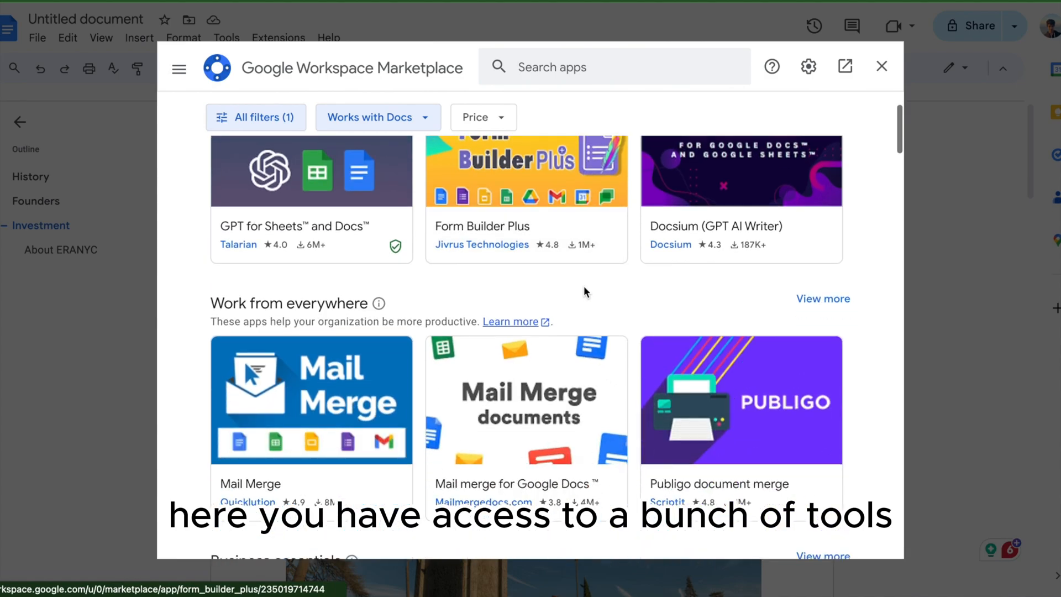
scroll(586, 293, down, 8)
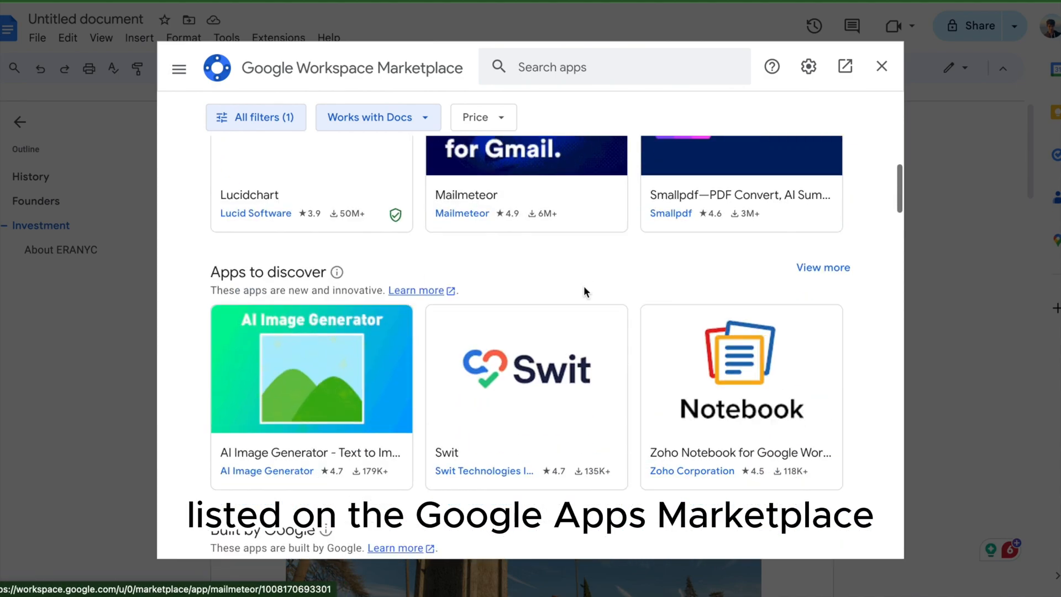
scroll(586, 293, down, 3)
scroll(584, 298, up, 15)
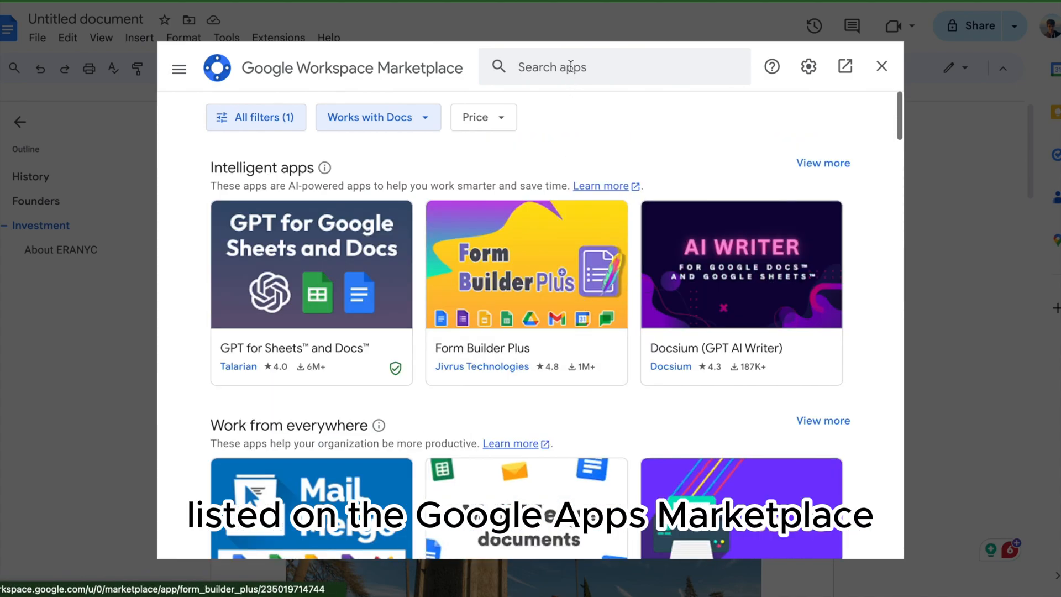
Search the marketplace for Bench AI Docs and open its listing.
click(570, 67)
text(Bench)
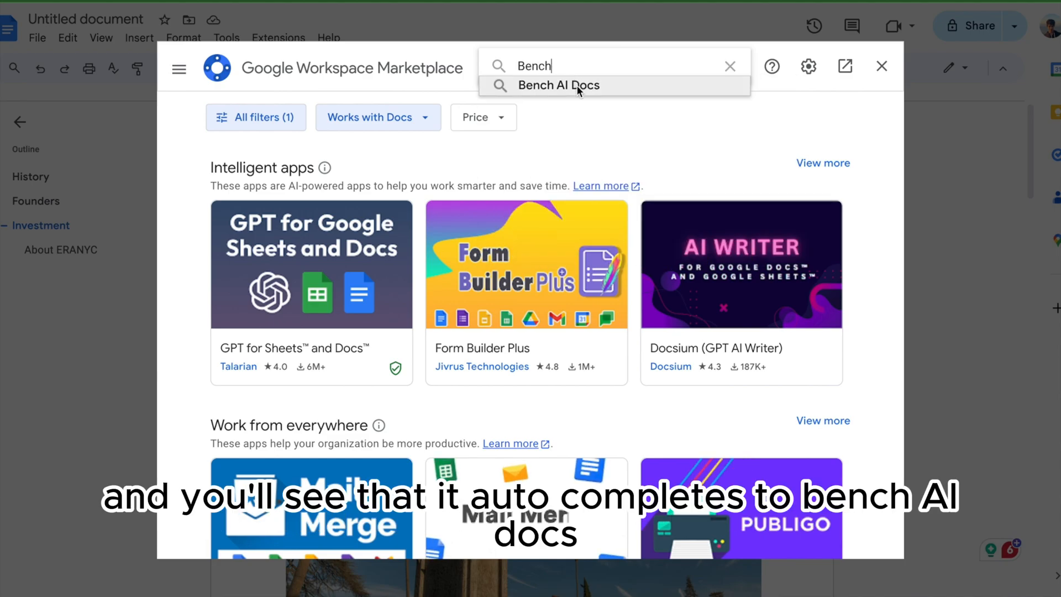
click(577, 86)
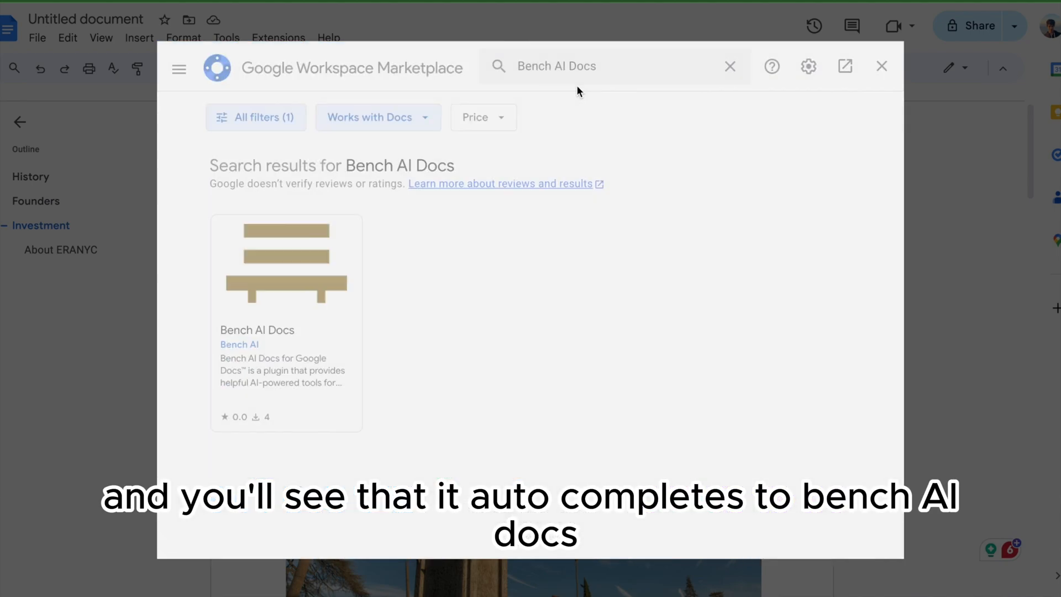
click(318, 369)
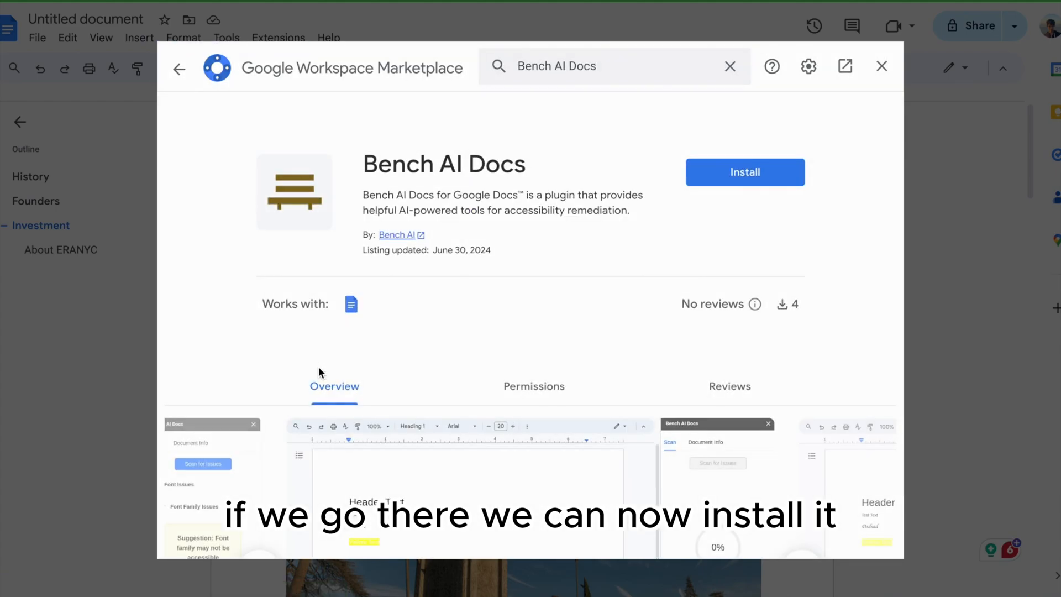
Install Bench AI Docs with the existing Google account, allow the requested access, and close the marketplace.
click(771, 172)
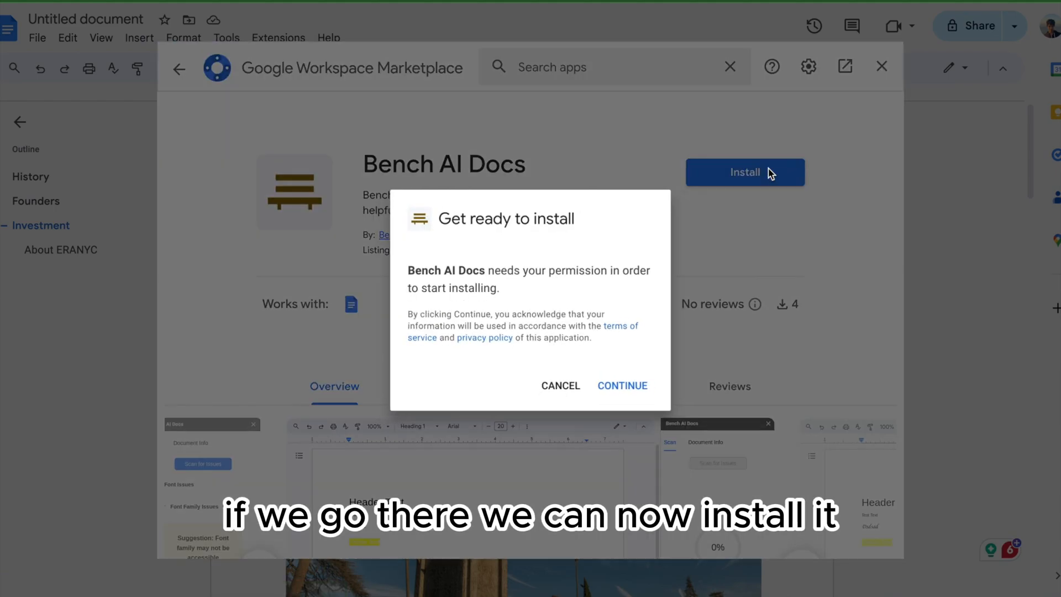
click(630, 390)
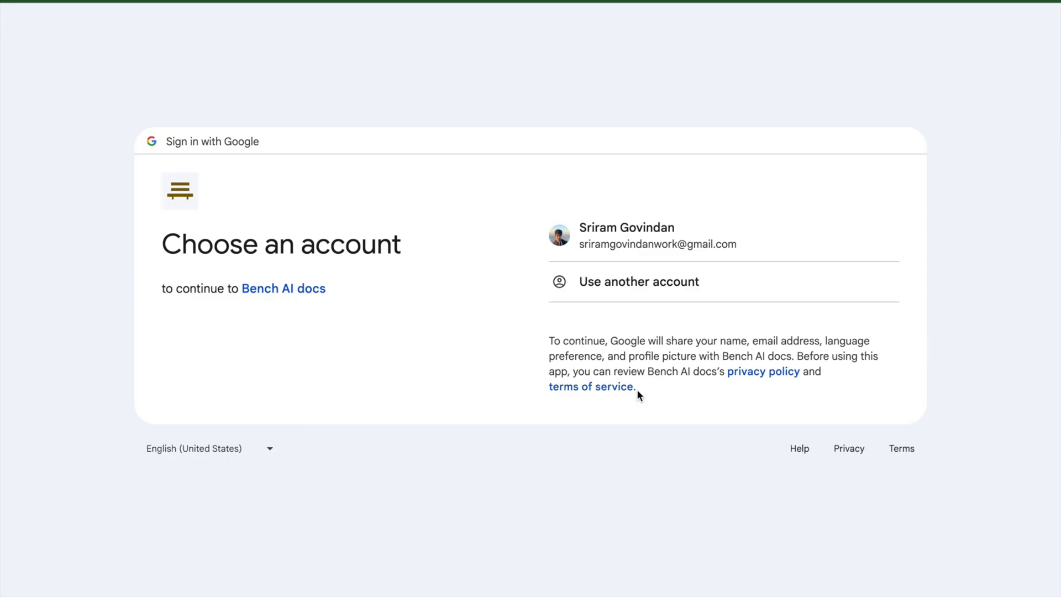
click(649, 221)
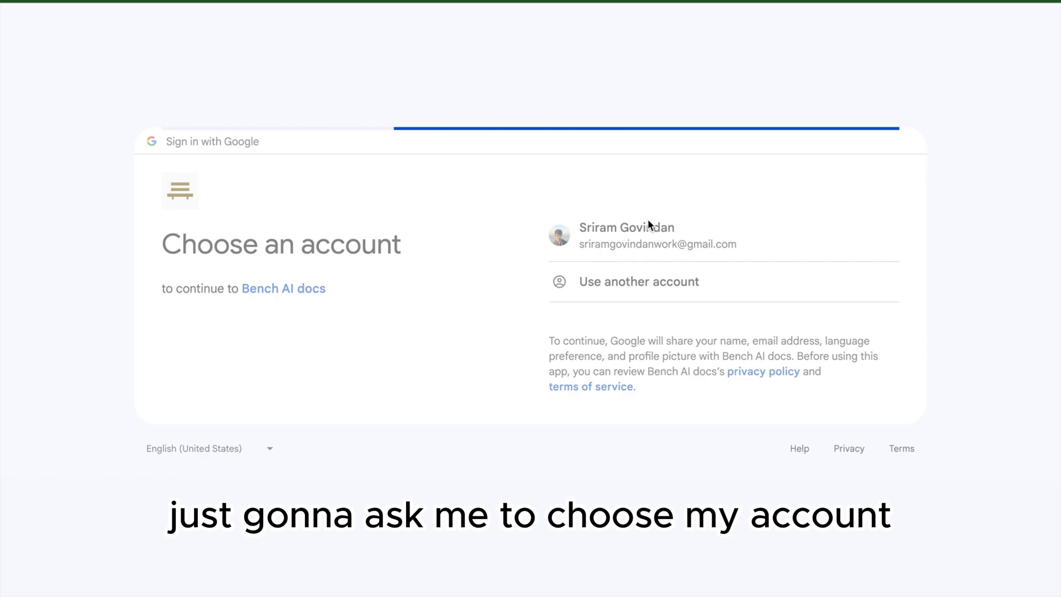
click(667, 381)
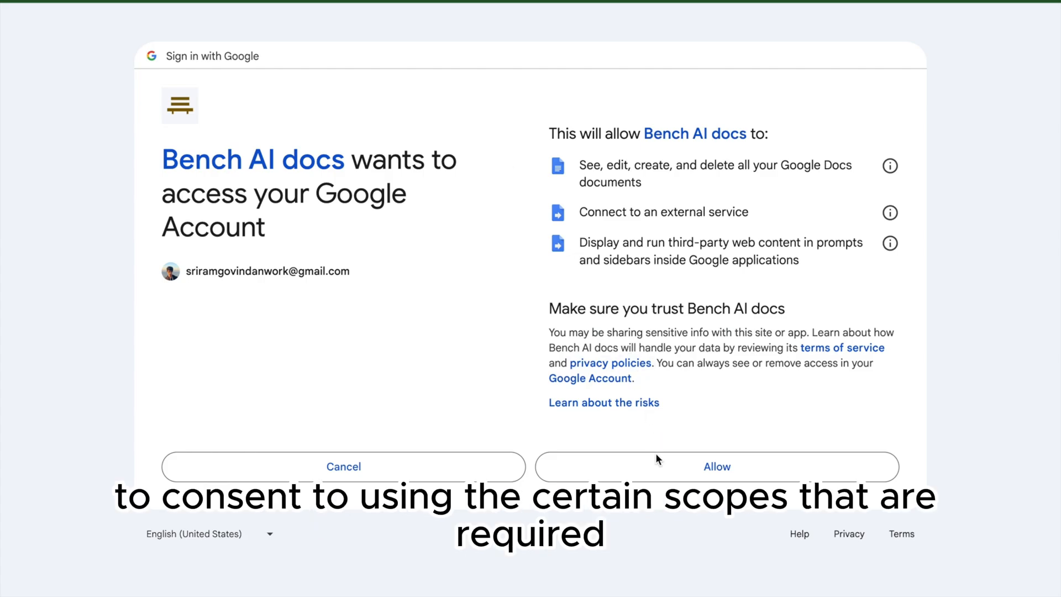
click(660, 473)
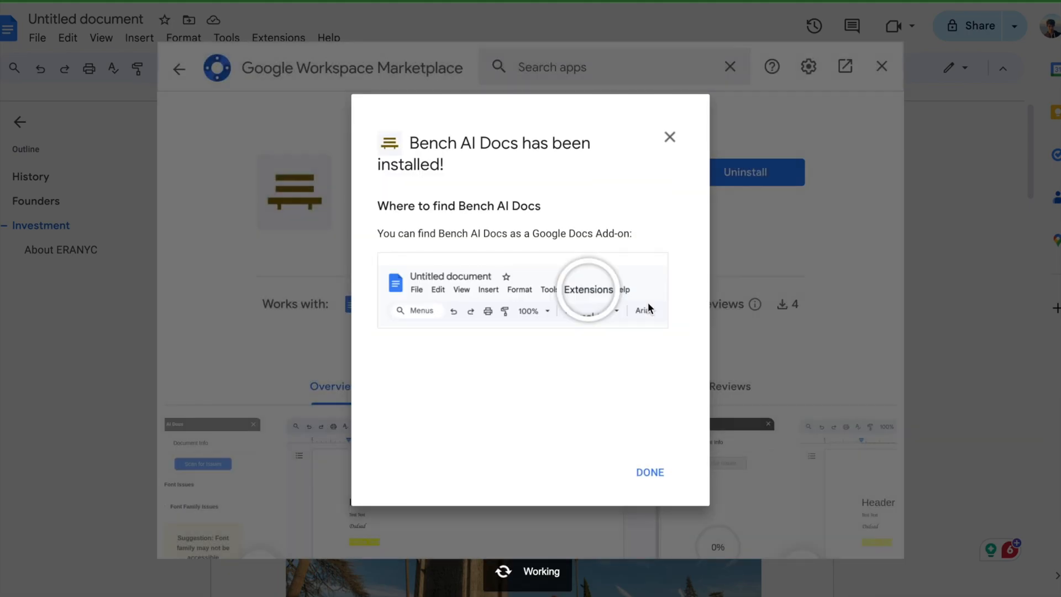
click(639, 469)
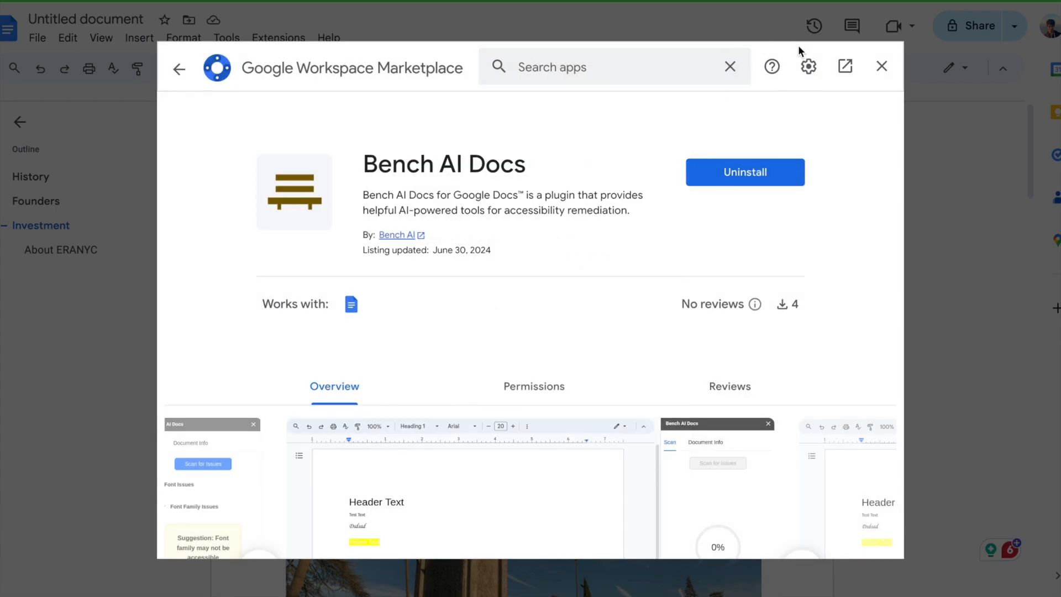
click(875, 70)
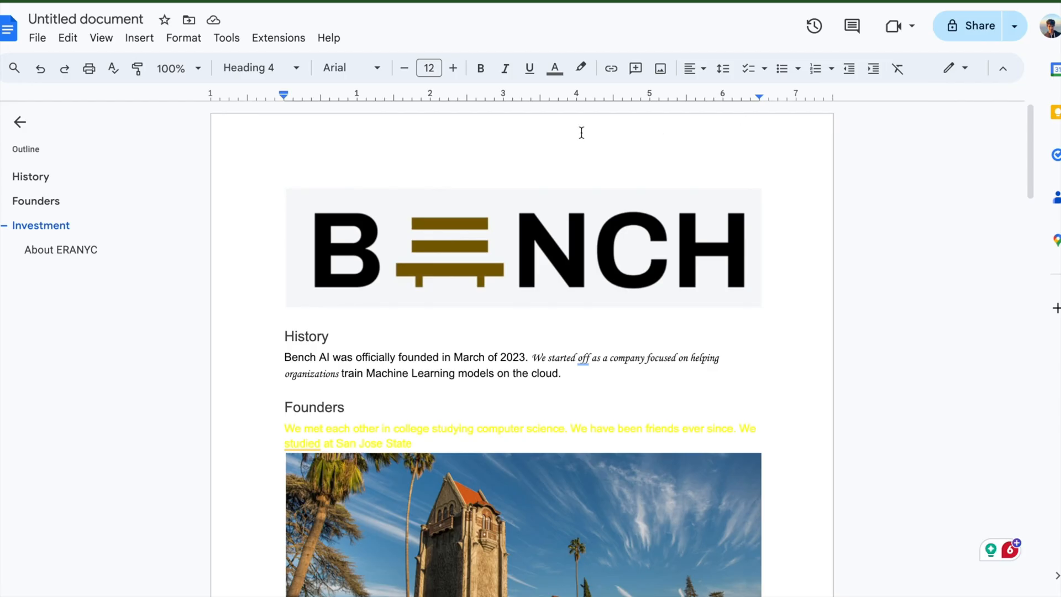
Launch the installed Bench AI Docs add-on in the document.
click(288, 38)
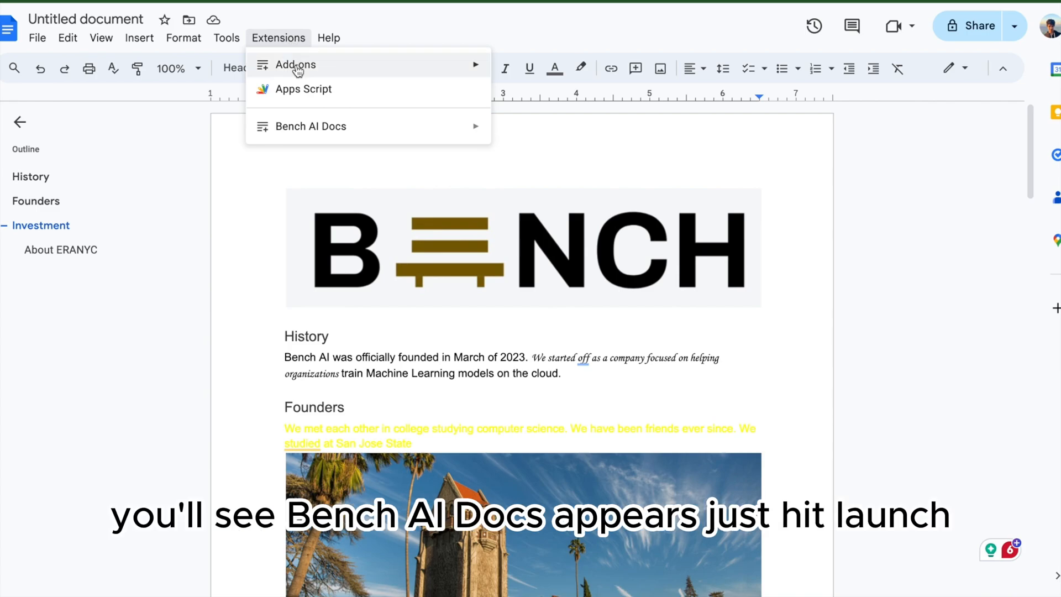
mouse_move(307, 126)
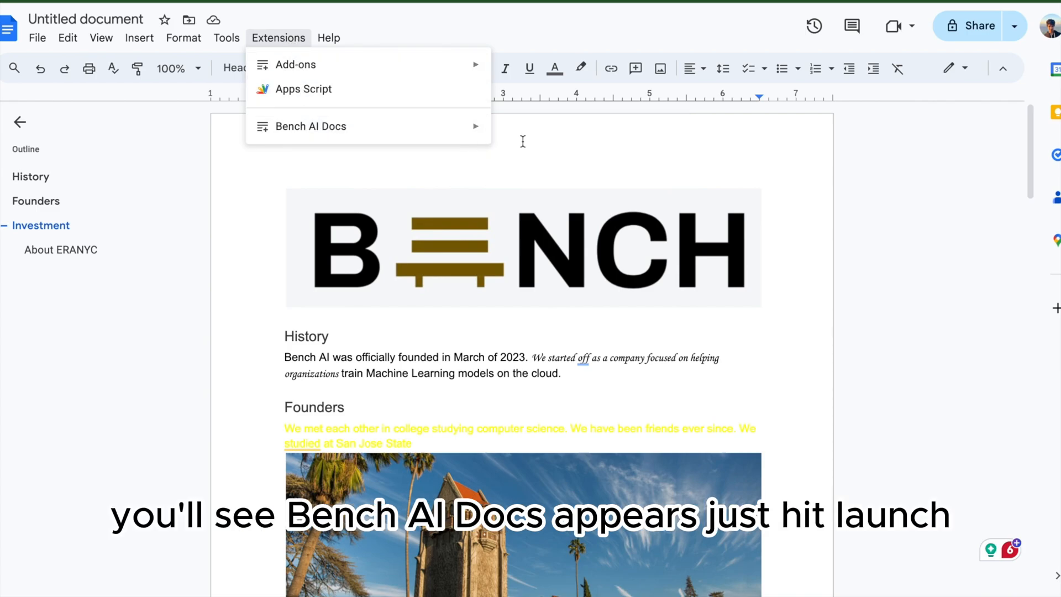
click(517, 136)
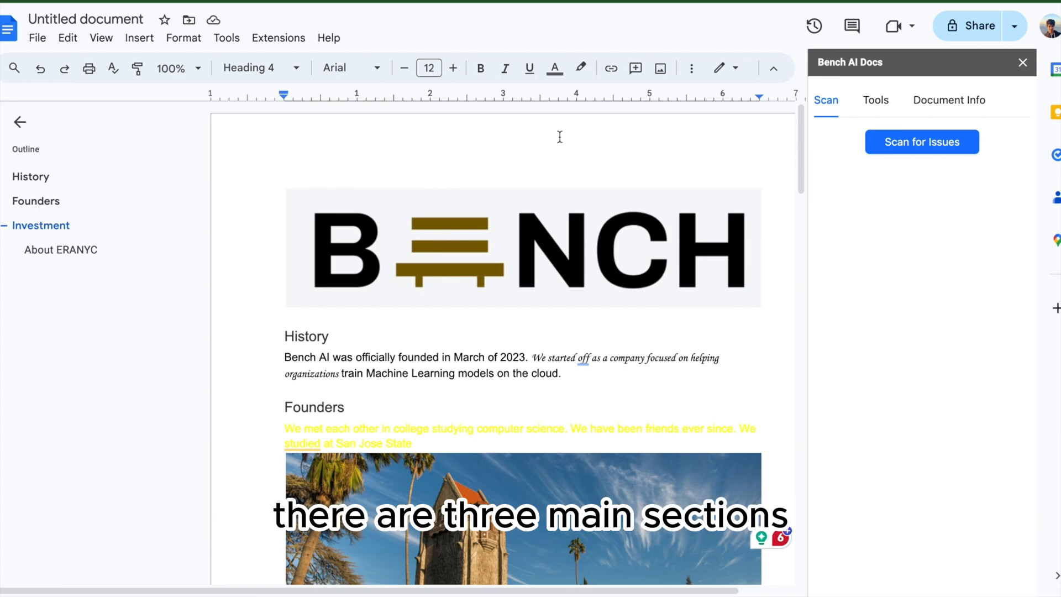
Examine the add-on's Scan, Tools and Document Info sections and look through the document's text and images.
click(871, 105)
click(947, 102)
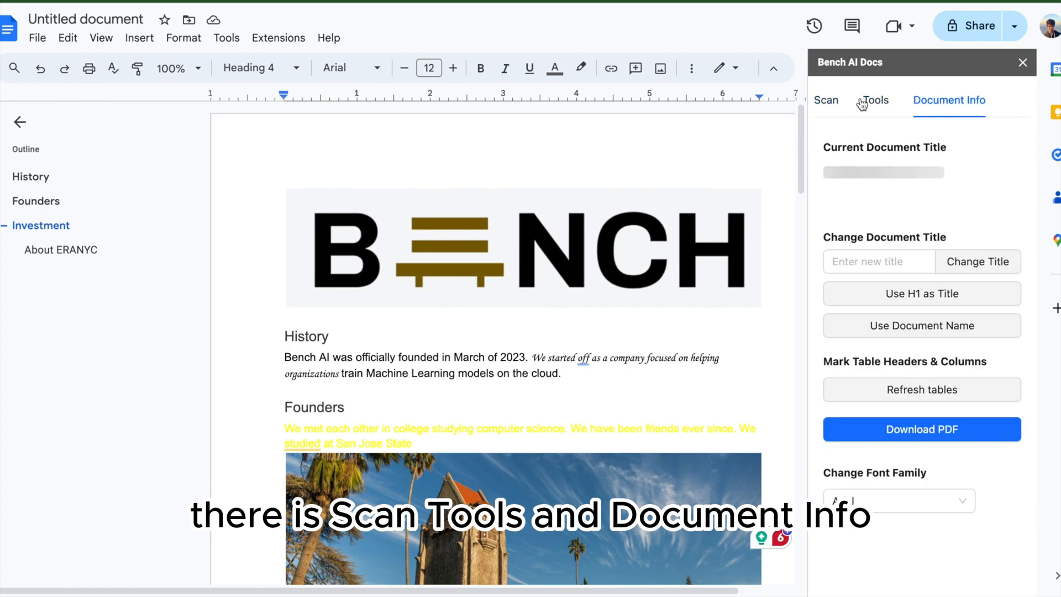
click(832, 101)
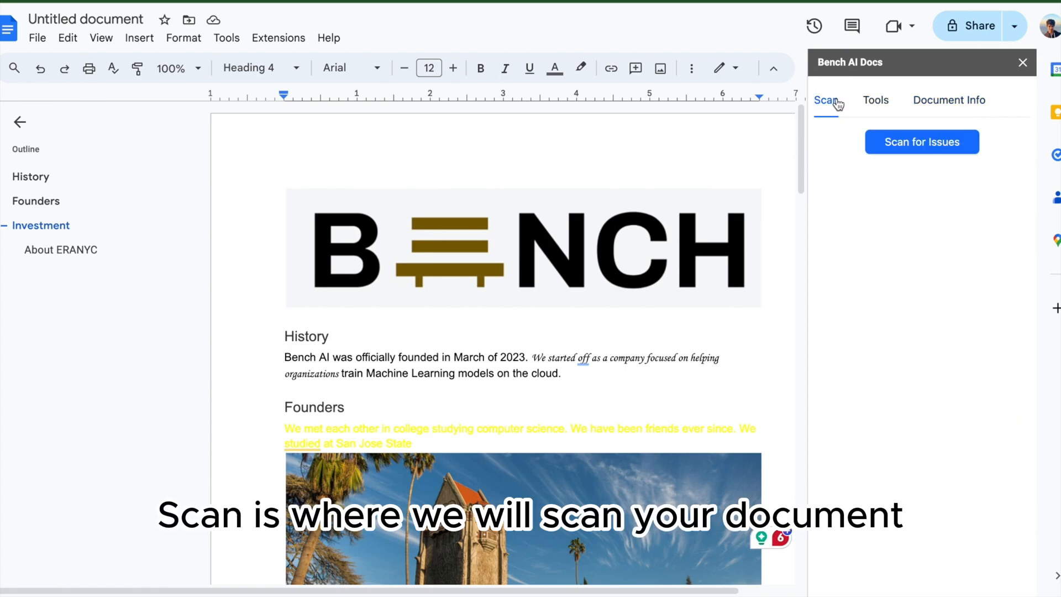
scroll(630, 237, down, 9)
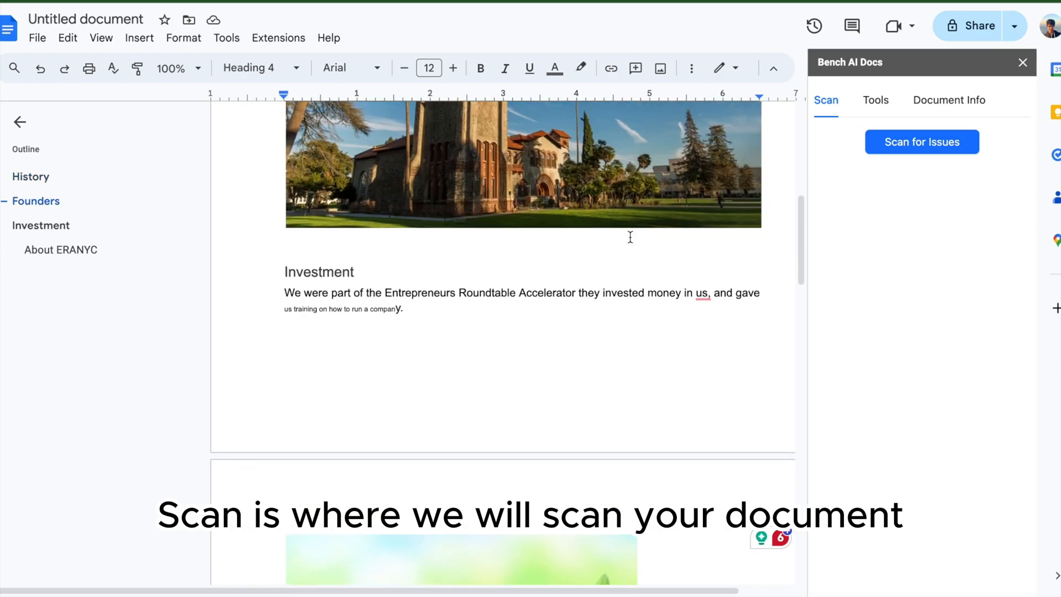
scroll(630, 237, down, 10)
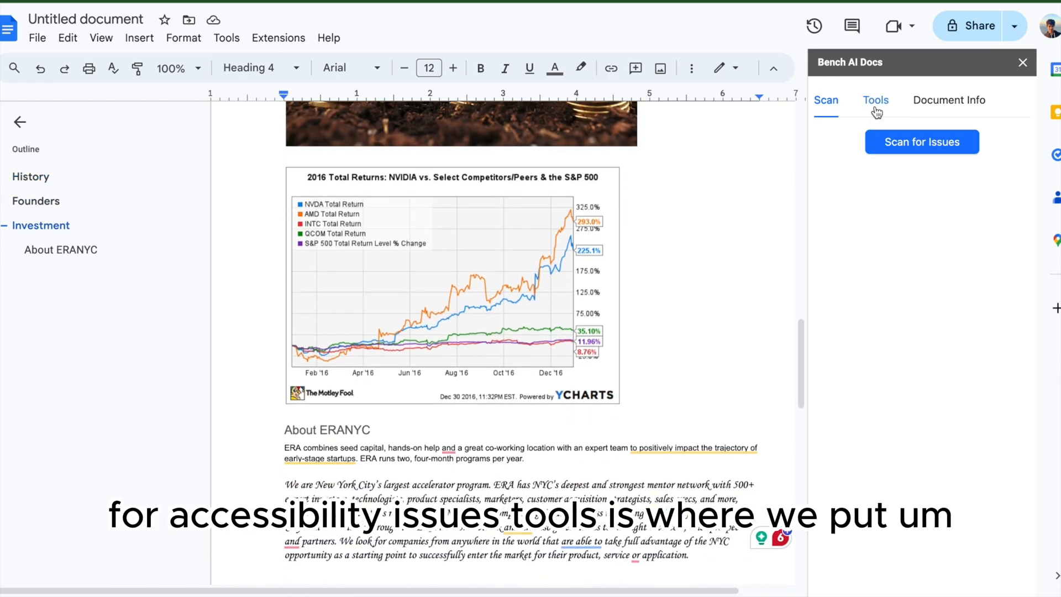
click(875, 101)
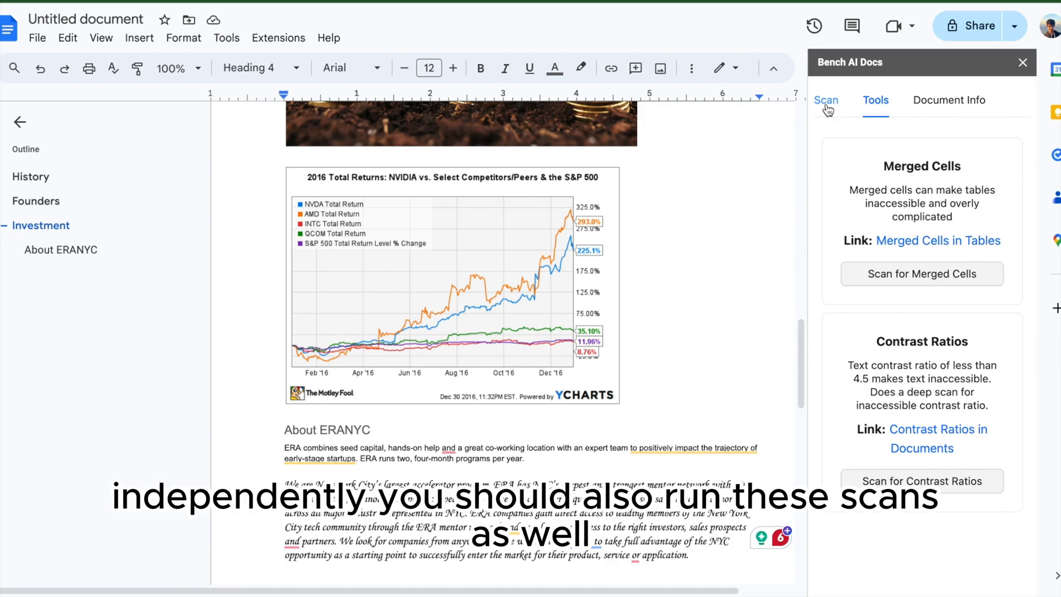
click(925, 112)
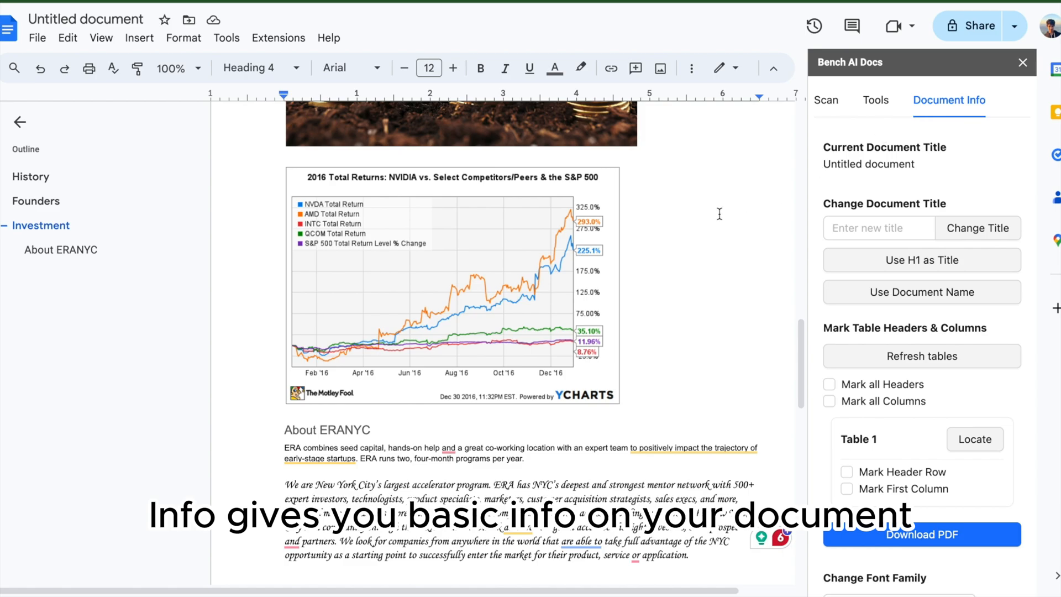
scroll(641, 221, up, 8)
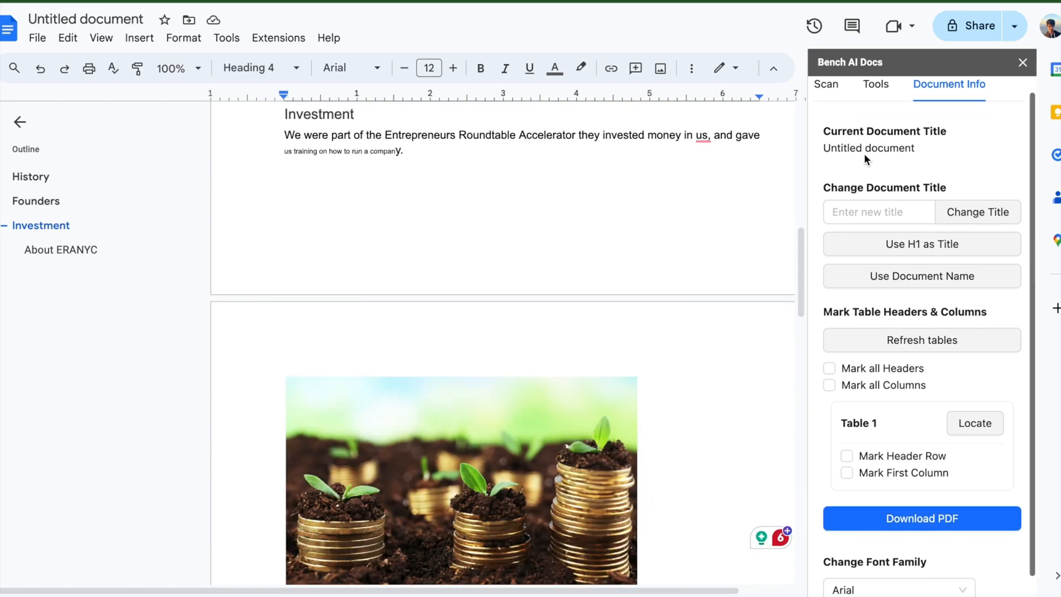
scroll(863, 153, down, 2)
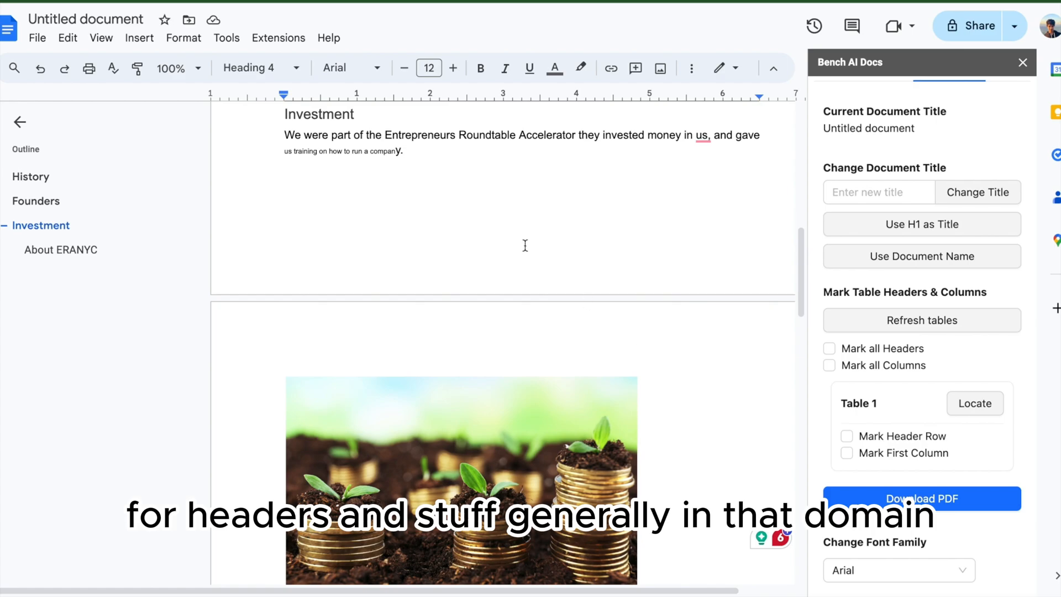
scroll(525, 246, up, 10)
scroll(834, 163, up, 2)
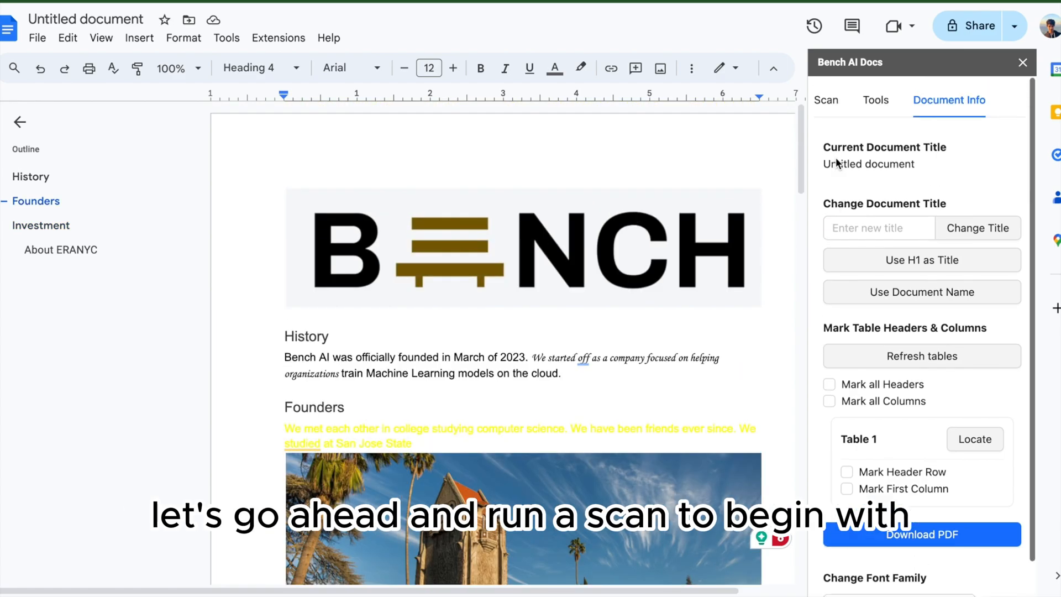
Scan the document for accessibility issues and expand the Missing H1 issue.
click(824, 100)
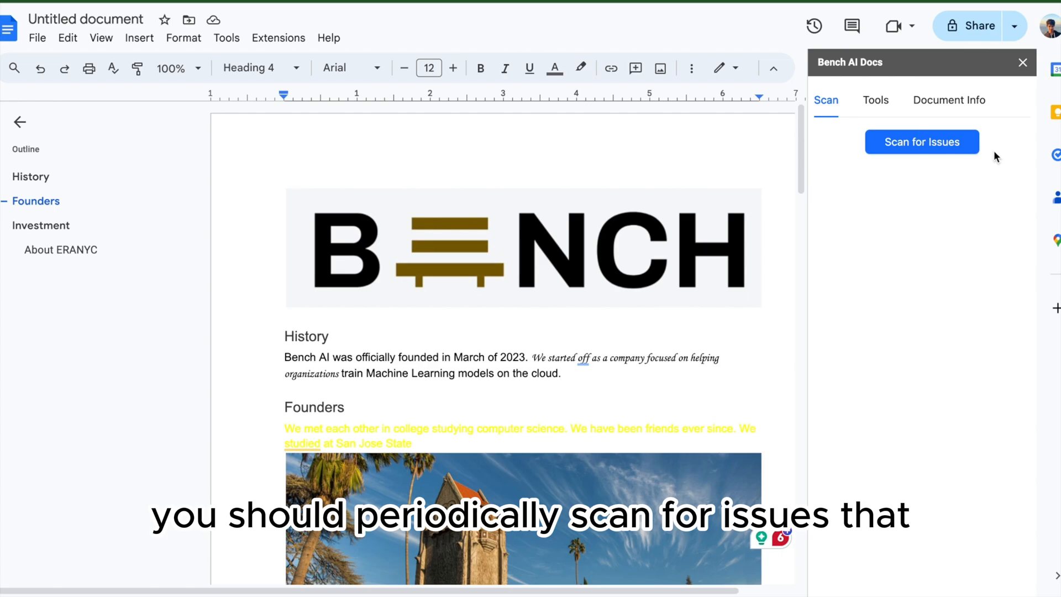
click(950, 144)
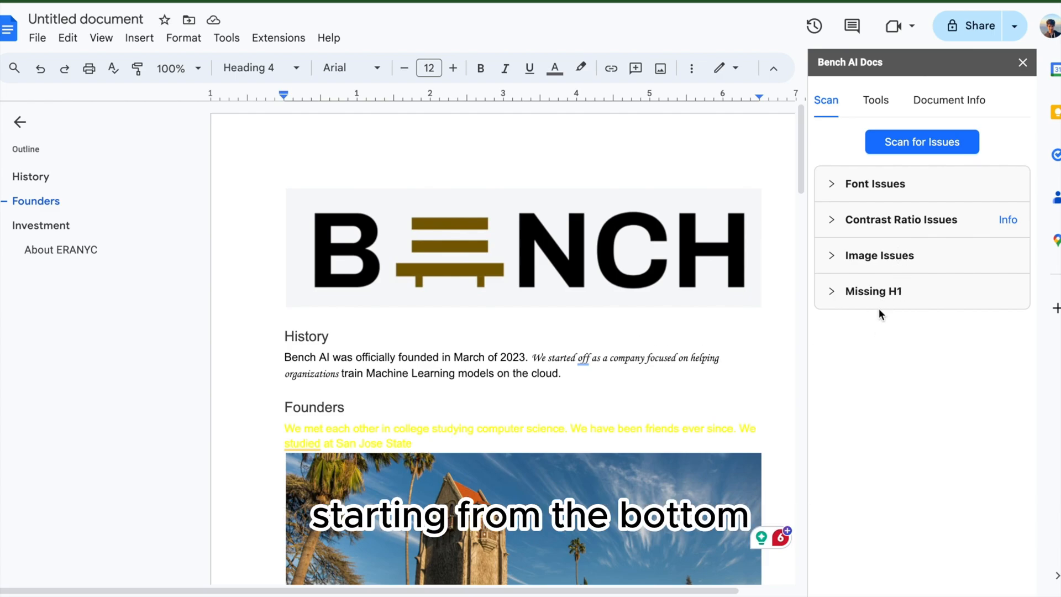
click(869, 293)
scroll(878, 359, down, 1)
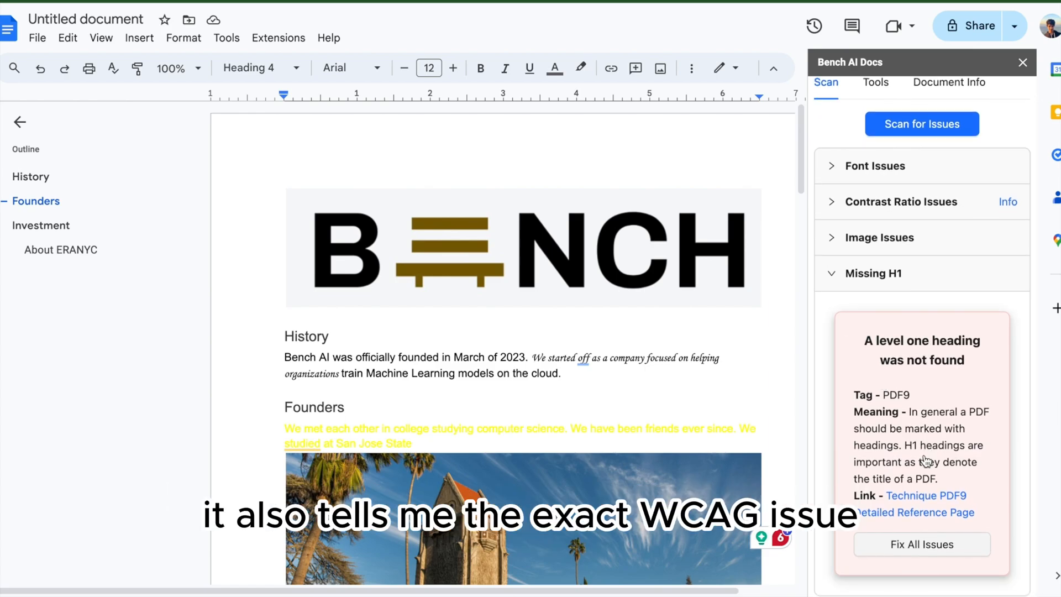
Open the Technique PDF9 reference for the missing heading and skim the WCAG page.
click(907, 495)
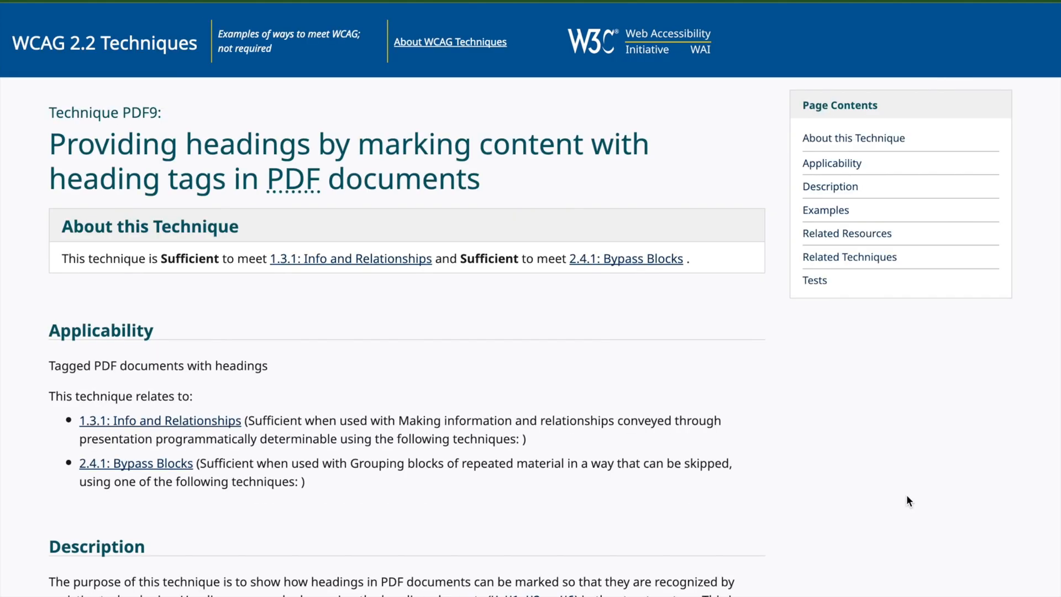
scroll(779, 398, down, 8)
scroll(778, 396, up, 10)
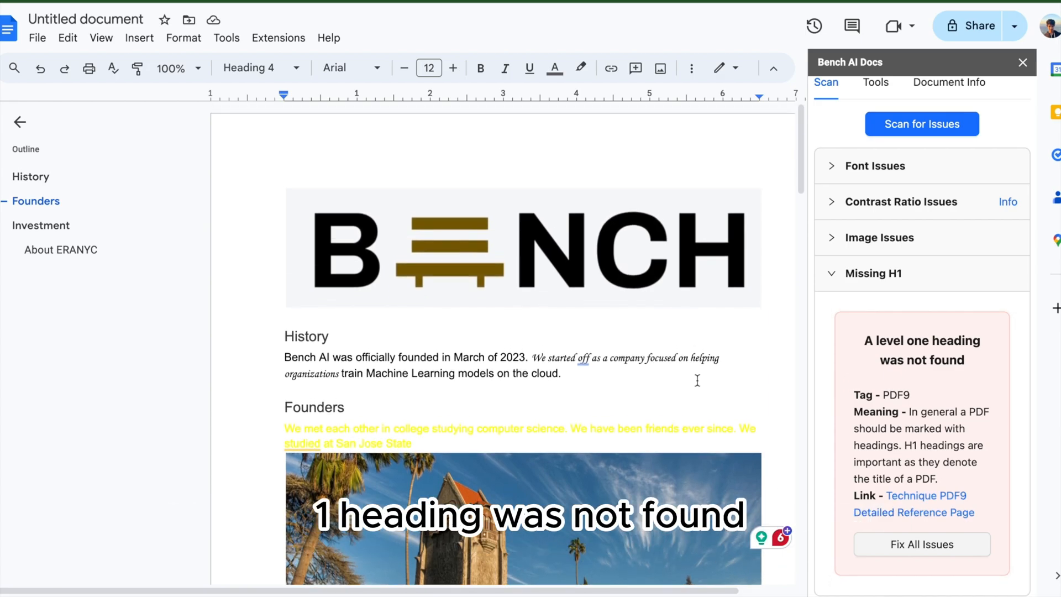
Add a new line reading "About Bench AI" between the Bench logo and the History heading.
click(405, 155)
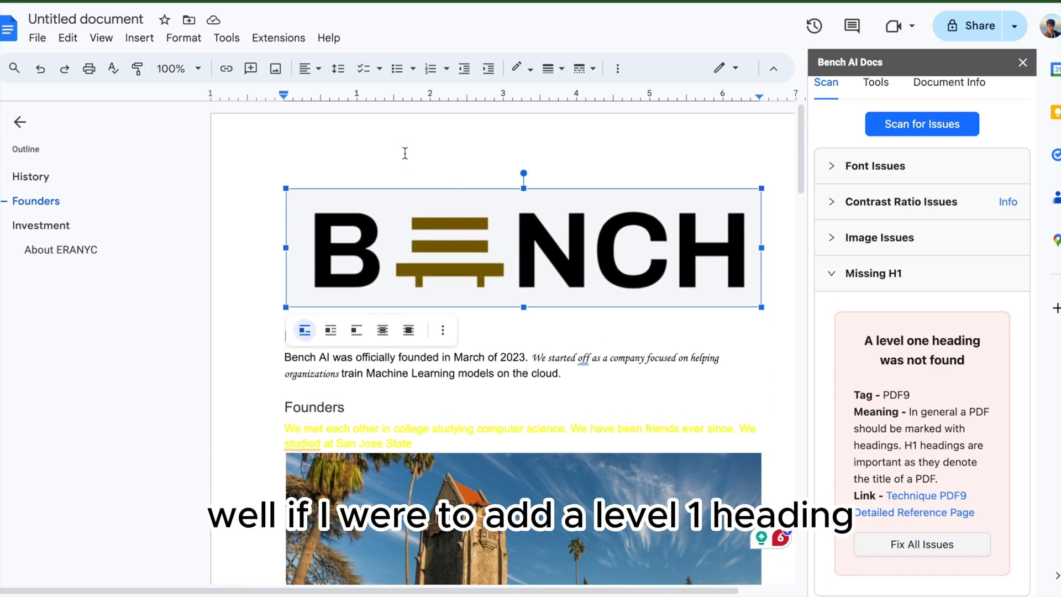
click(640, 317)
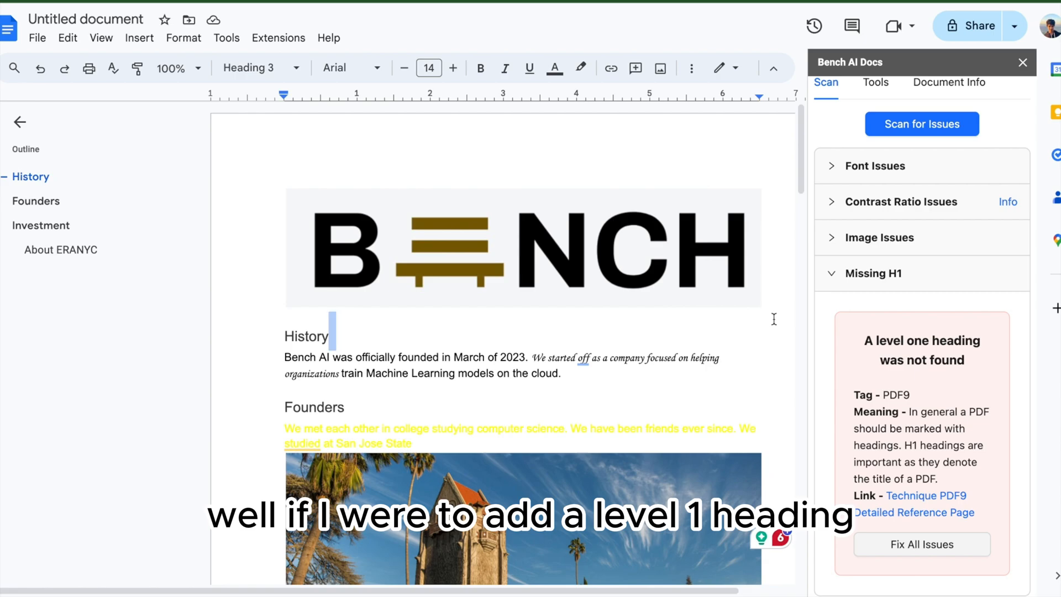
click(285, 336)
key(Return)
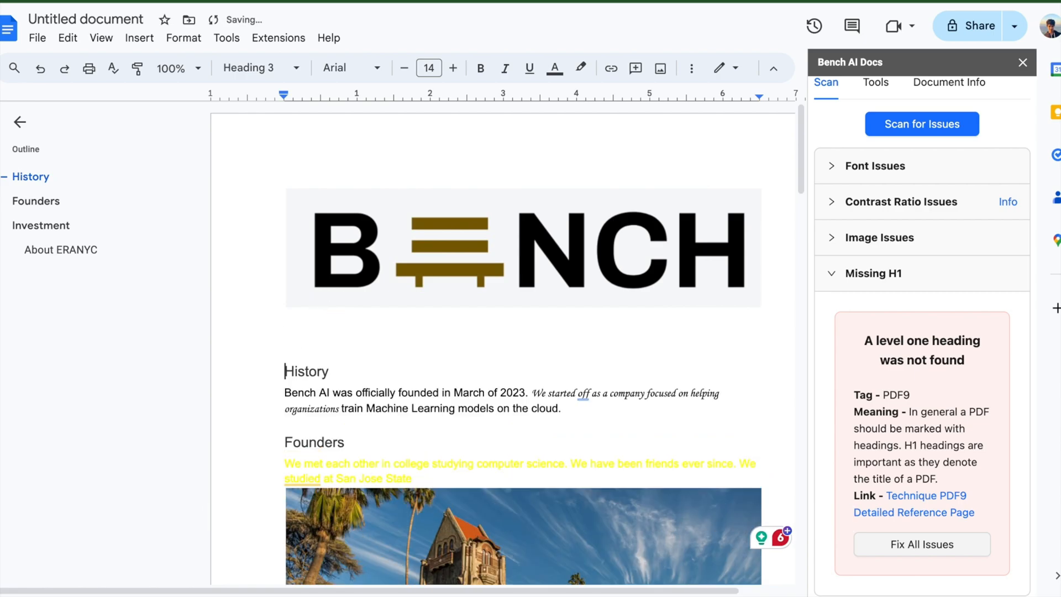
key(Up)
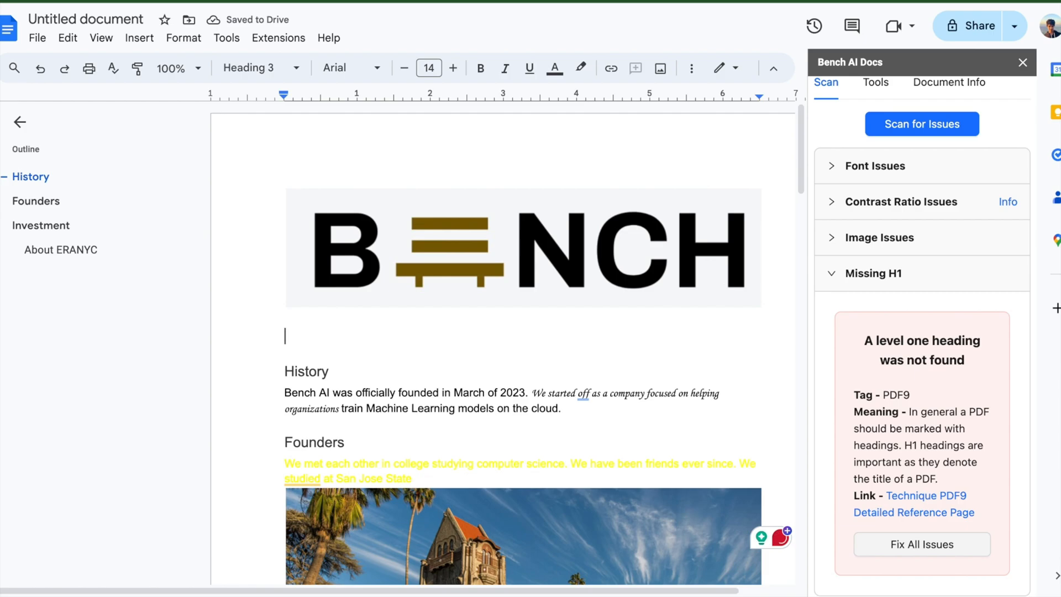
text(Be)
key(BackSpace)
key(BackSpace)
text(About)
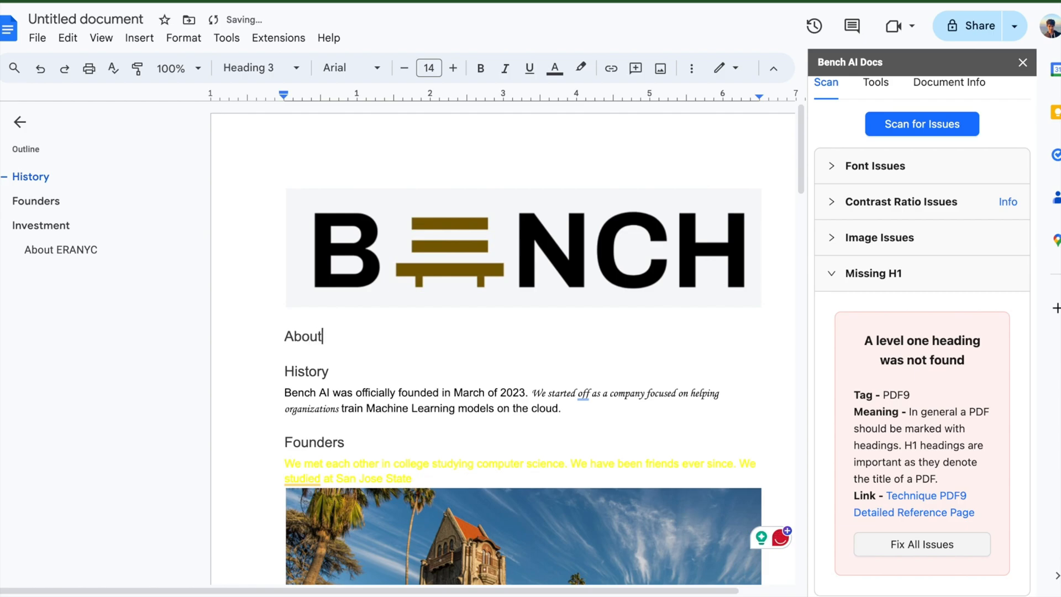
text( Bench AI)
Format the "About Bench AI" line as Heading 1 and rescan the document for issues.
triple_click(337, 336)
click(260, 68)
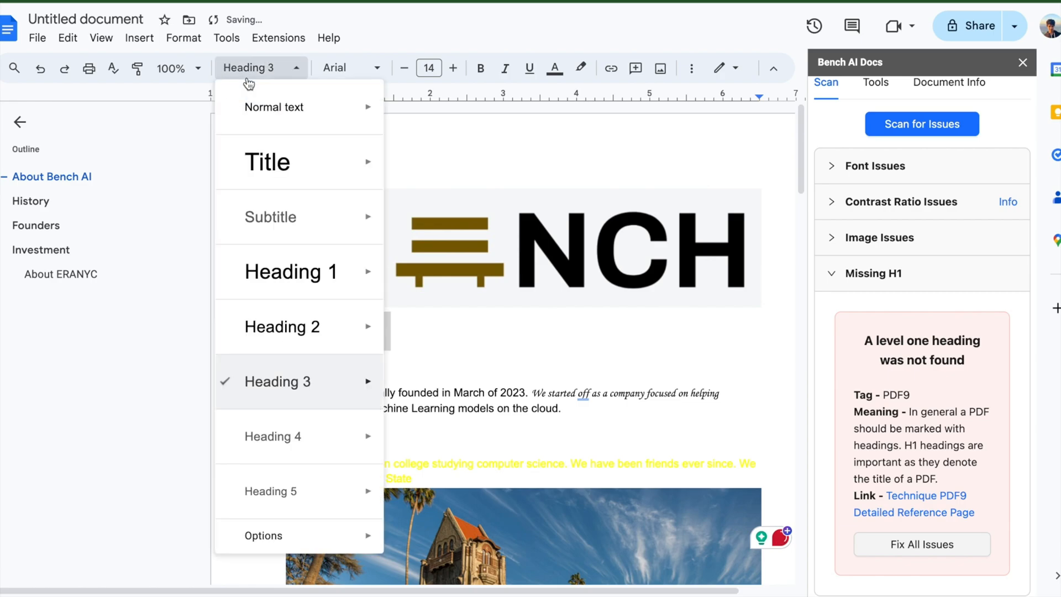
mouse_move(303, 284)
click(423, 266)
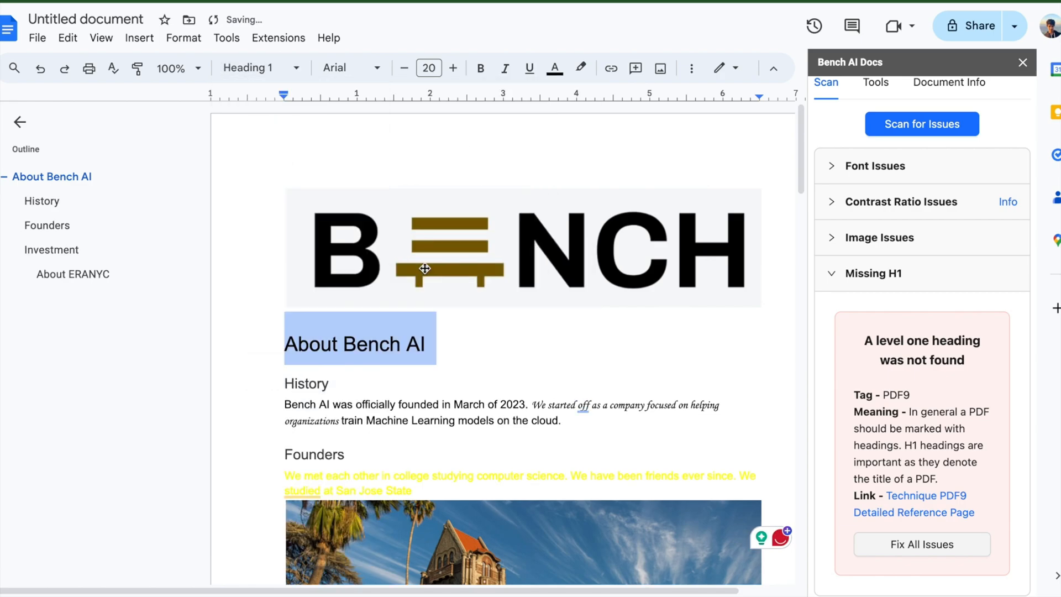
click(432, 282)
click(467, 337)
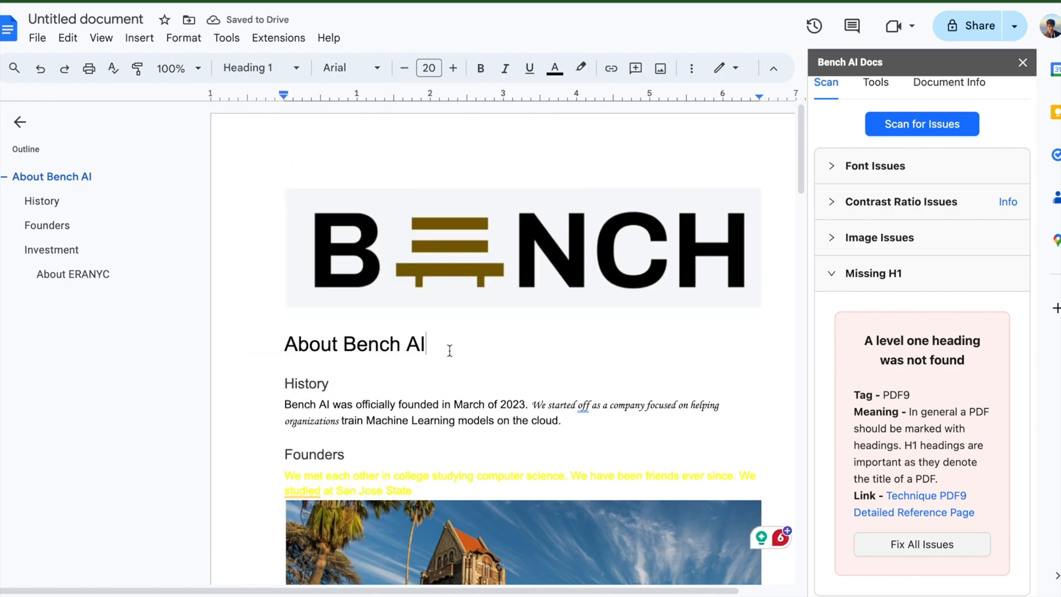
click(903, 126)
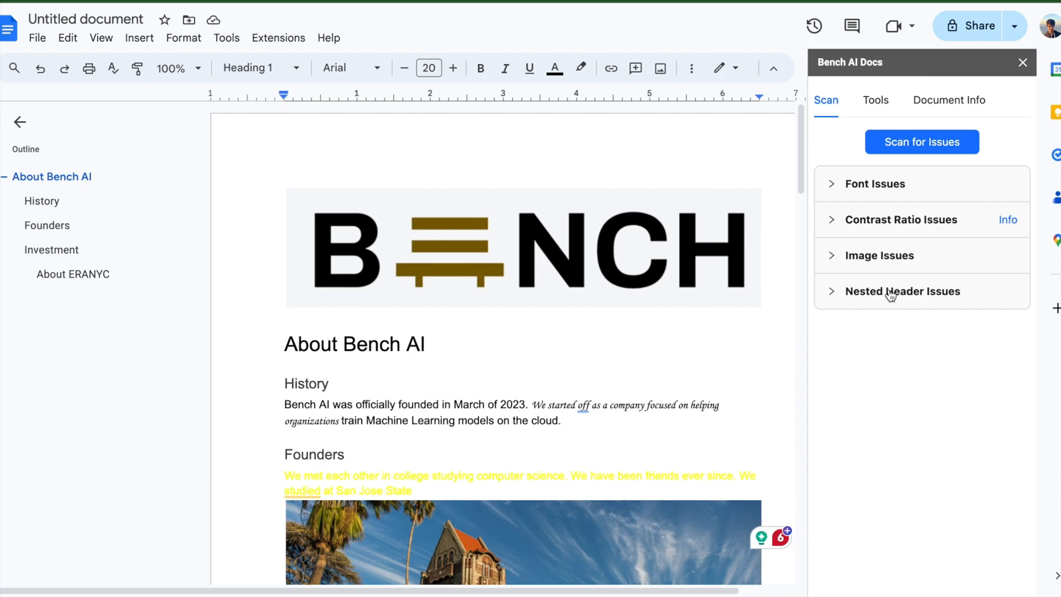
Delete the "About Bench AI" heading and rescan the document for issues.
triple_click(395, 345)
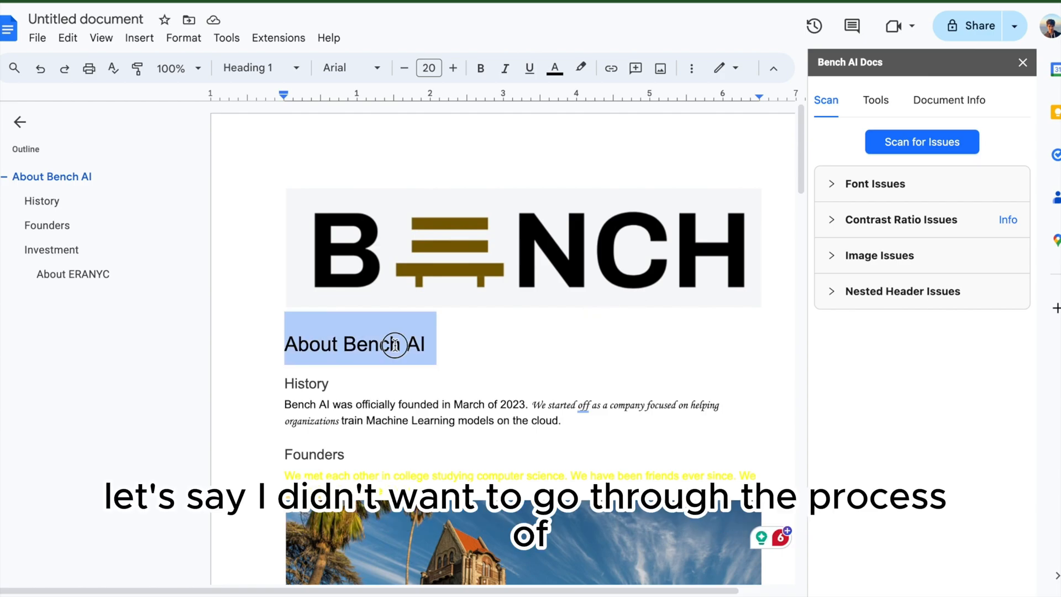
key(BackSpace)
click(909, 141)
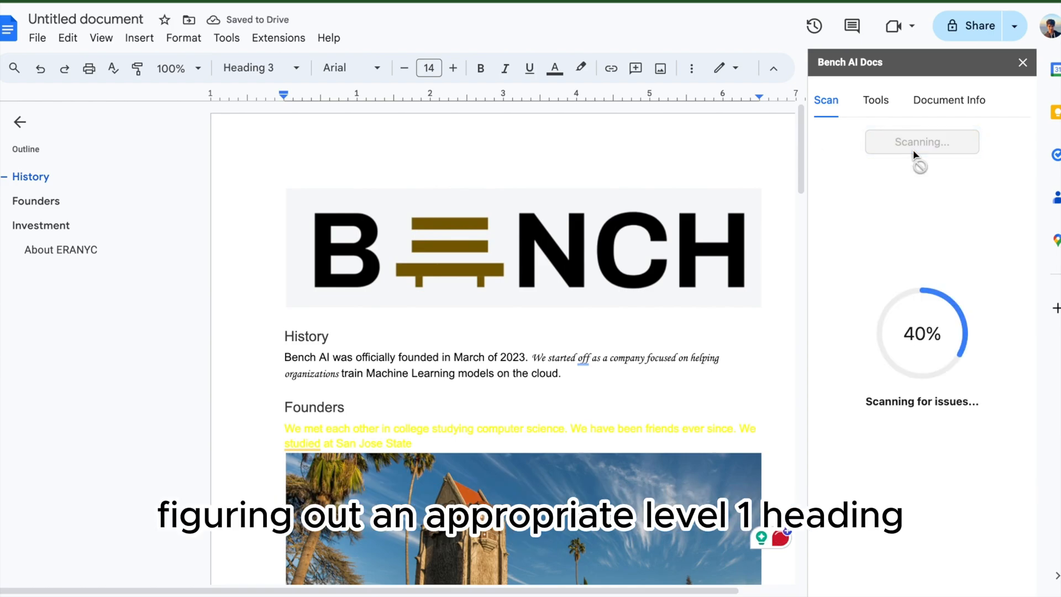
Apply the add-on's fix for all Missing H1 issues and check the style of the generated heading.
scroll(917, 279, down, 1)
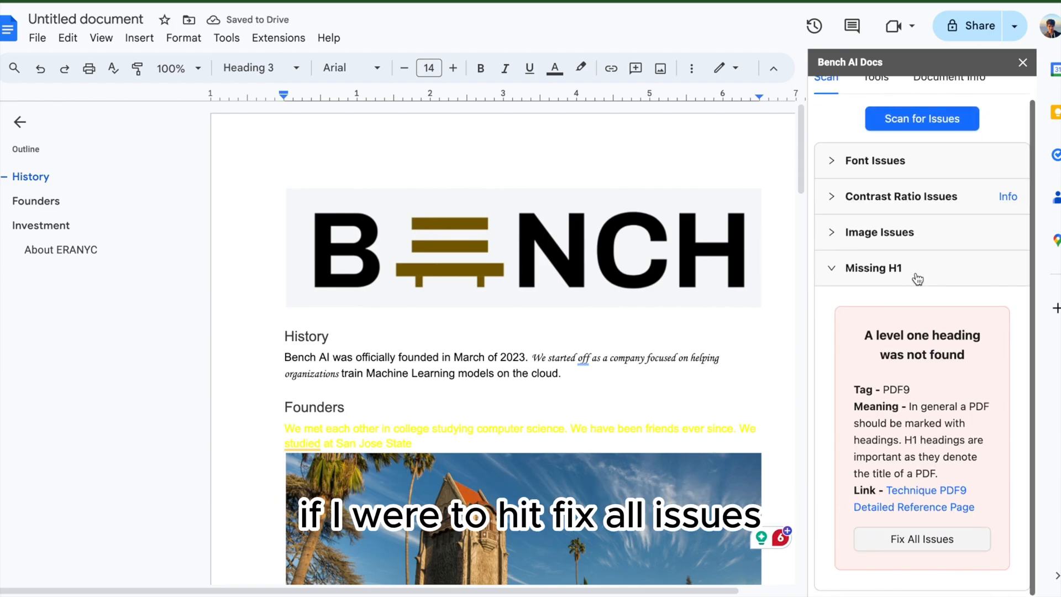
click(921, 540)
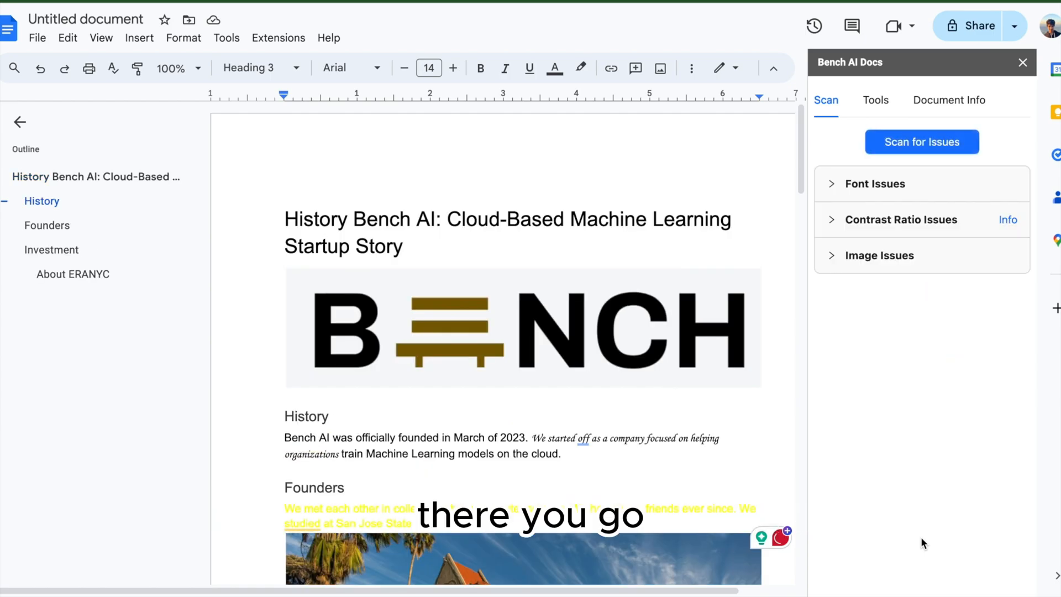
click(413, 230)
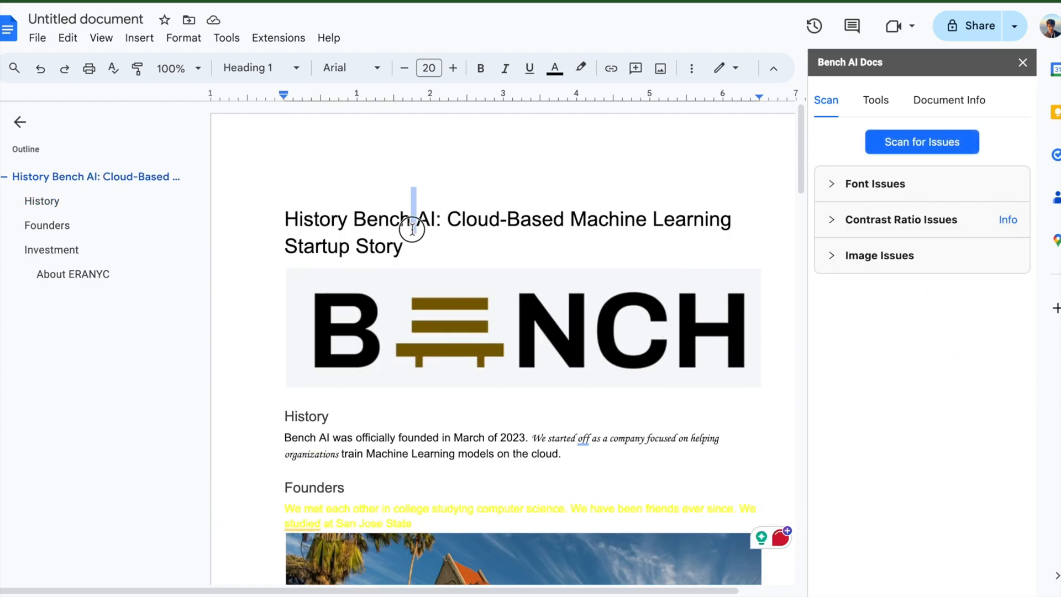
triple_click(414, 229)
click(421, 249)
scroll(421, 249, down, 1)
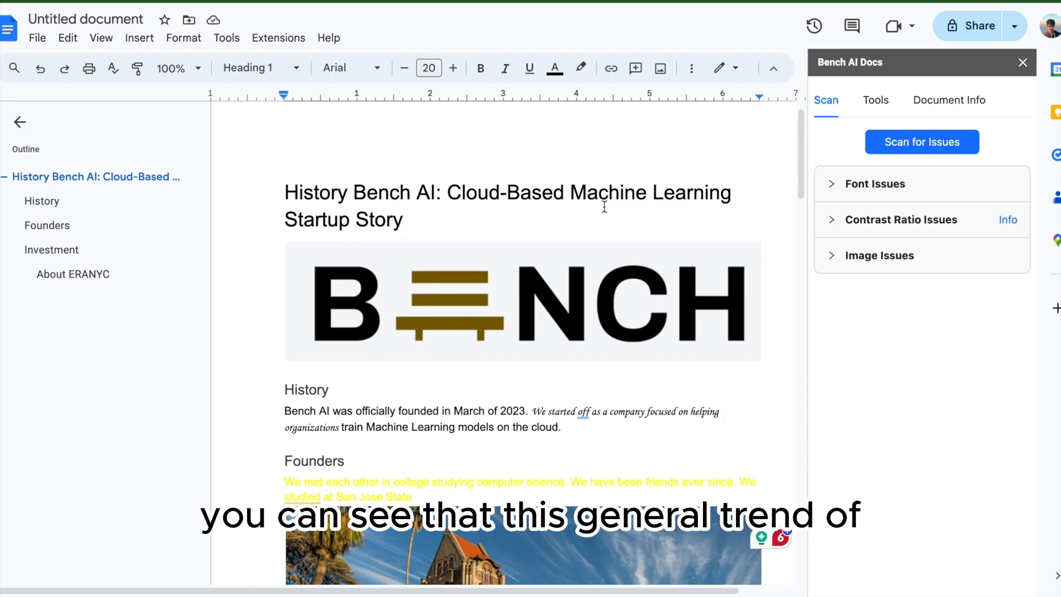
Review the Image Issues results, including the missing alt text error and the listed pictures, and collapse them.
click(897, 264)
scroll(898, 270, down, 3)
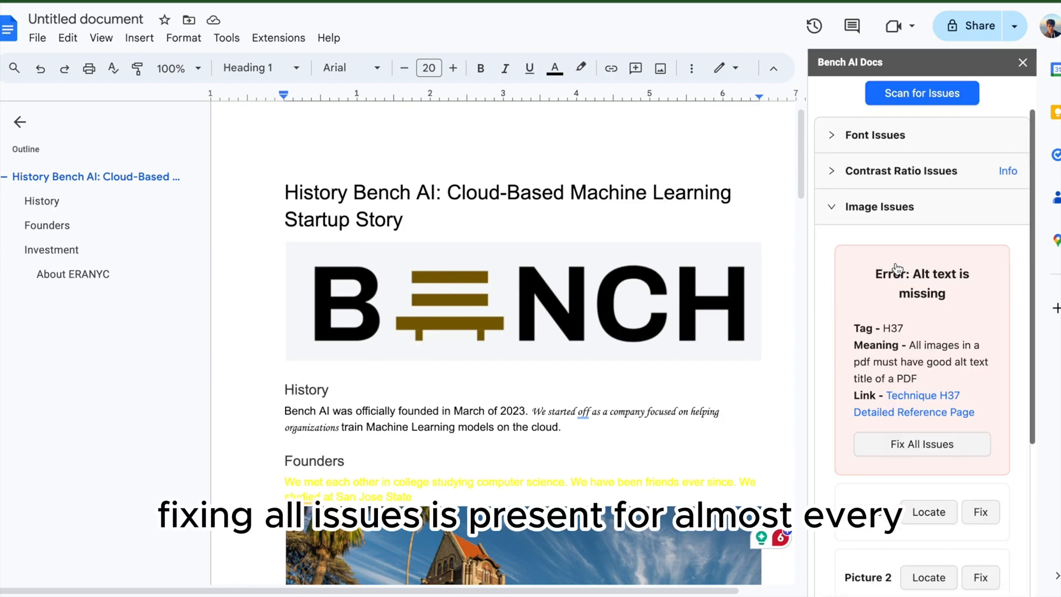
scroll(903, 471, down, 2)
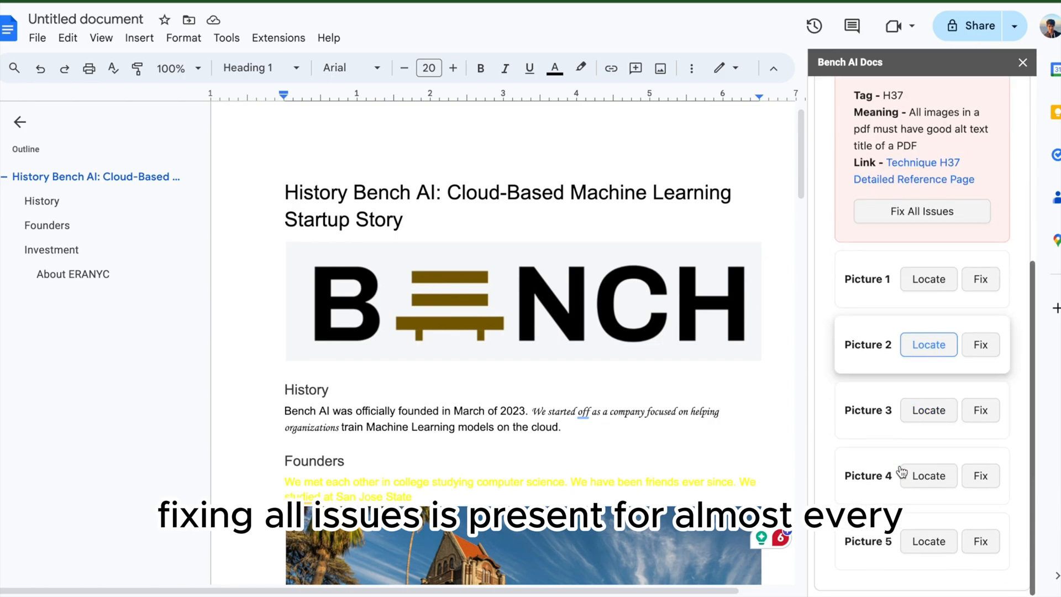
scroll(902, 473, up, 5)
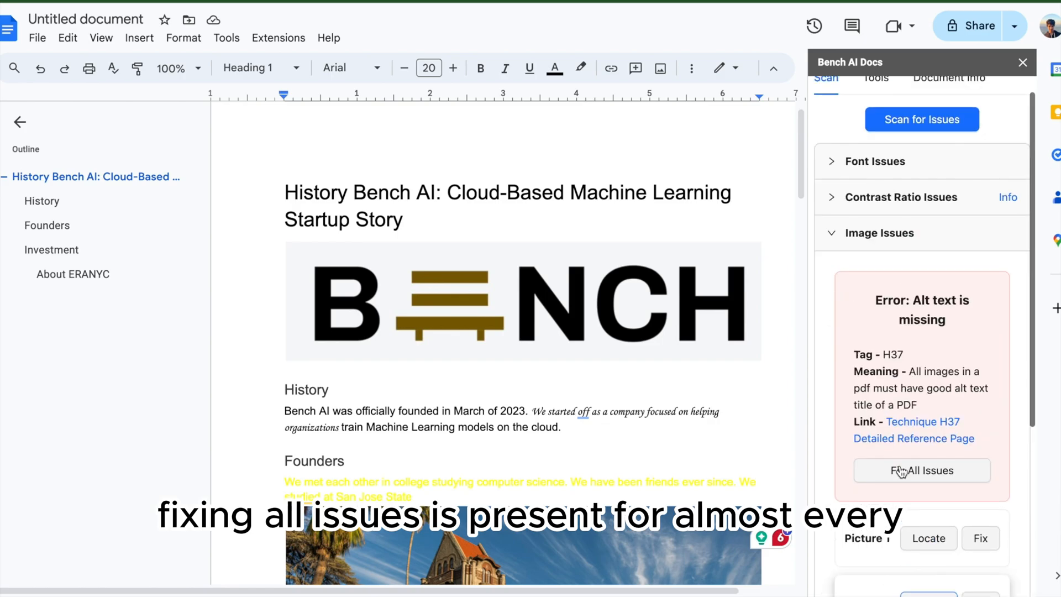
click(884, 234)
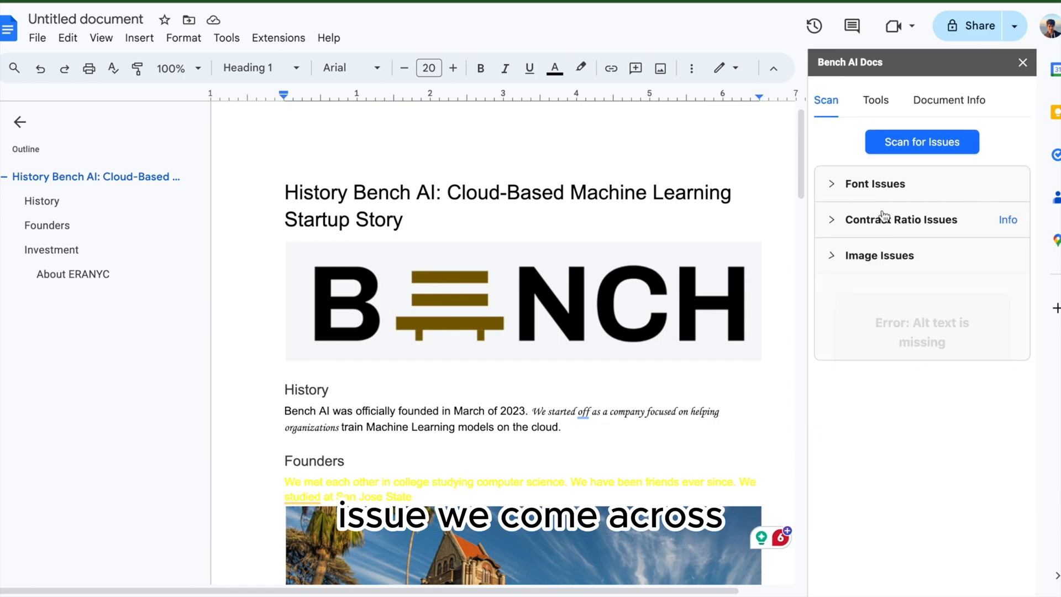
Look over the fix options offered for Font Family Issues and collapse the Font Issues results.
click(887, 179)
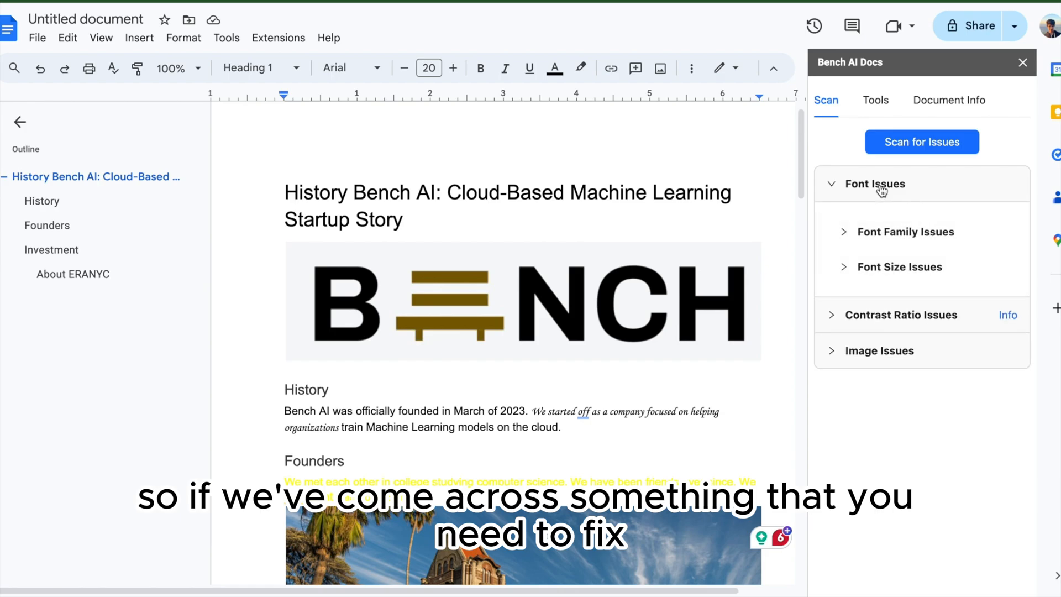
click(881, 235)
scroll(881, 240, down, 4)
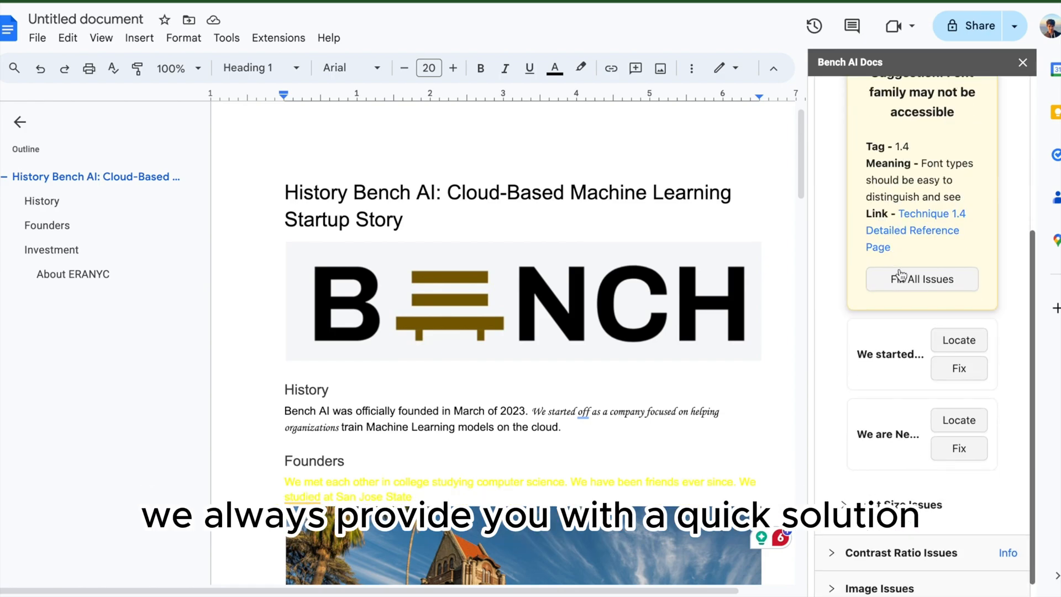
scroll(901, 278, up, 4)
click(910, 227)
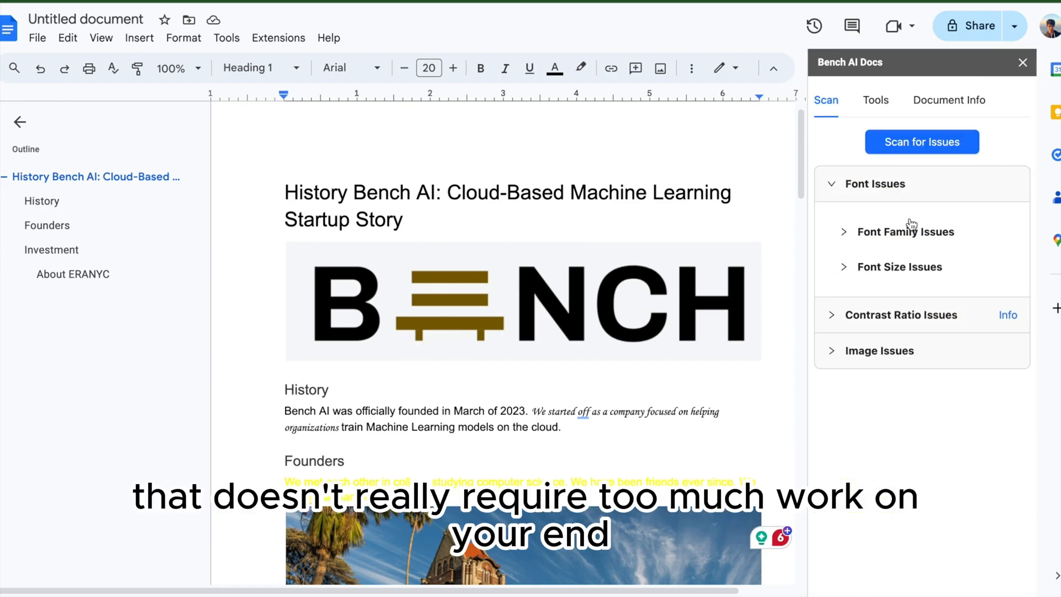
click(898, 191)
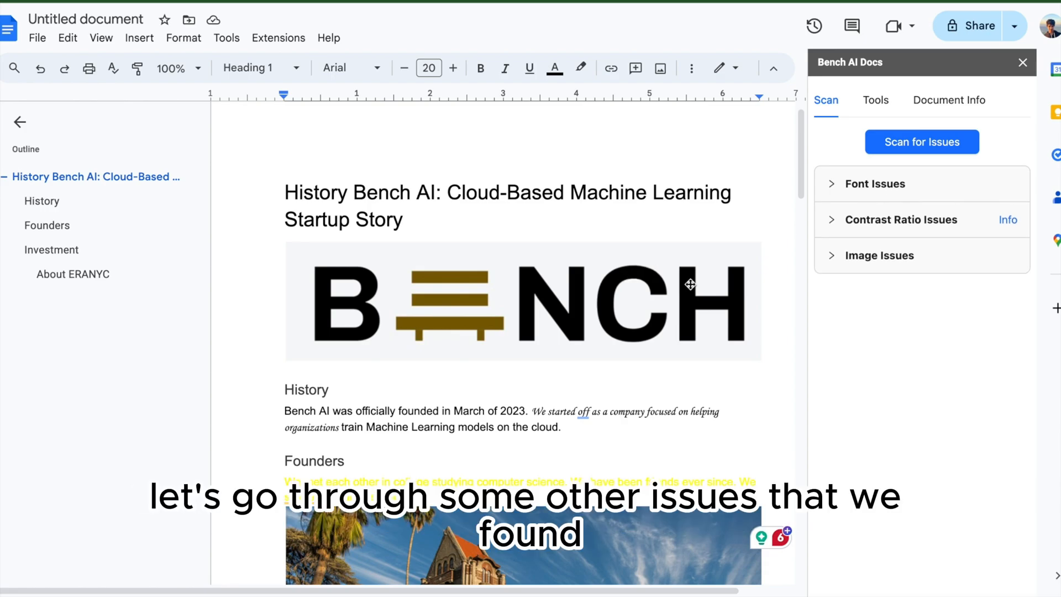
Reopen the Font Family Issues results and examine the accessibility suggestion and the flagged passages.
click(899, 190)
click(901, 233)
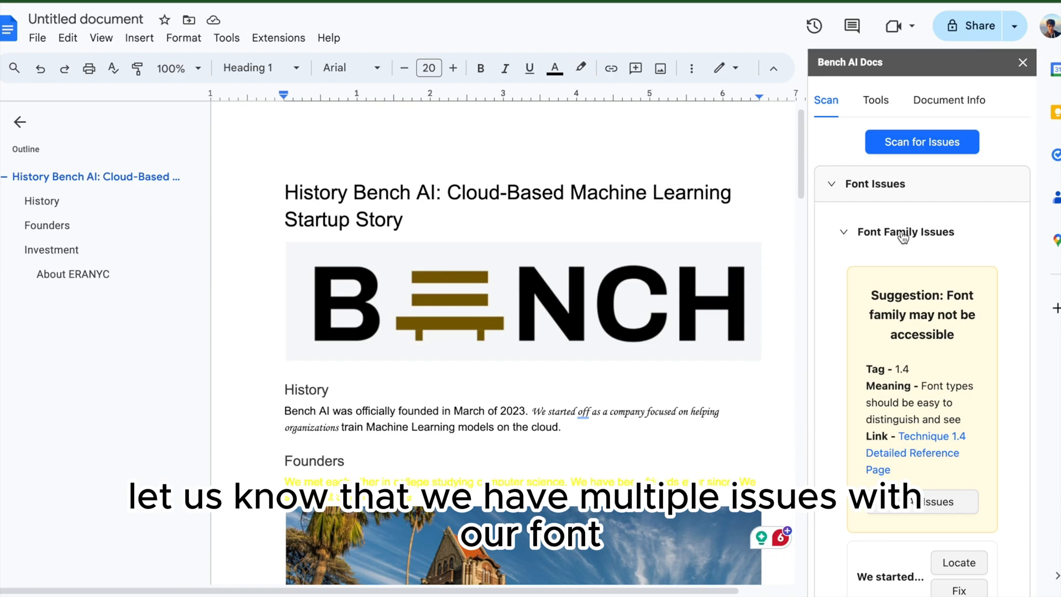
scroll(902, 236, down, 3)
scroll(902, 236, up, 2)
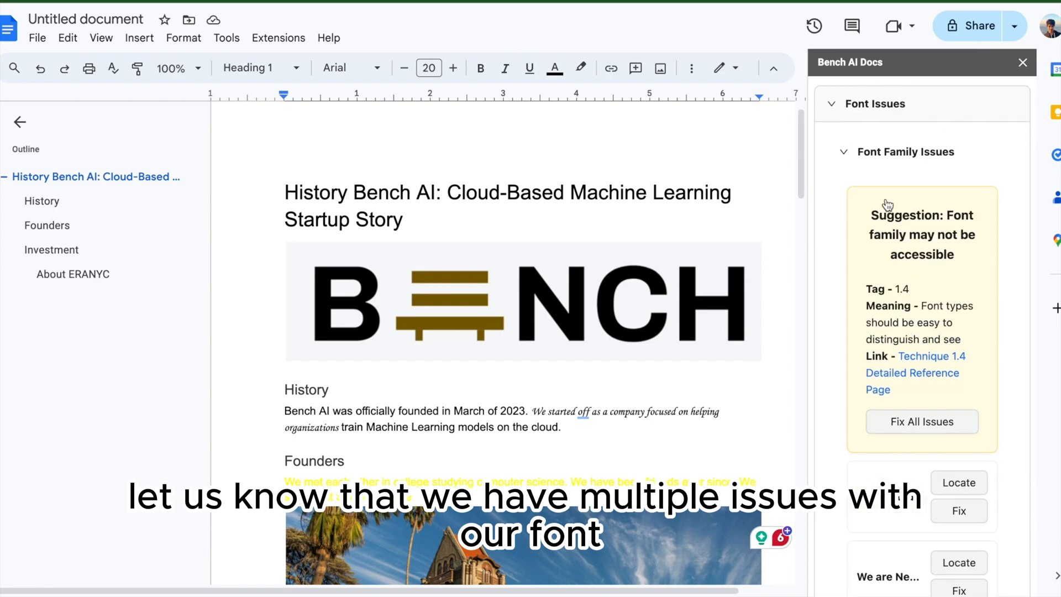
click(872, 149)
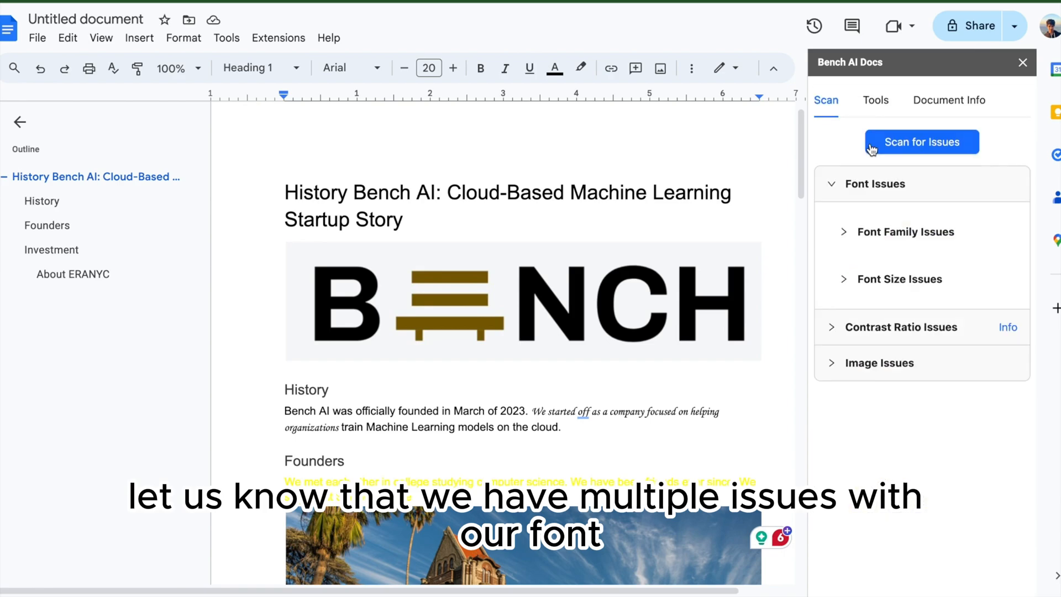
click(879, 232)
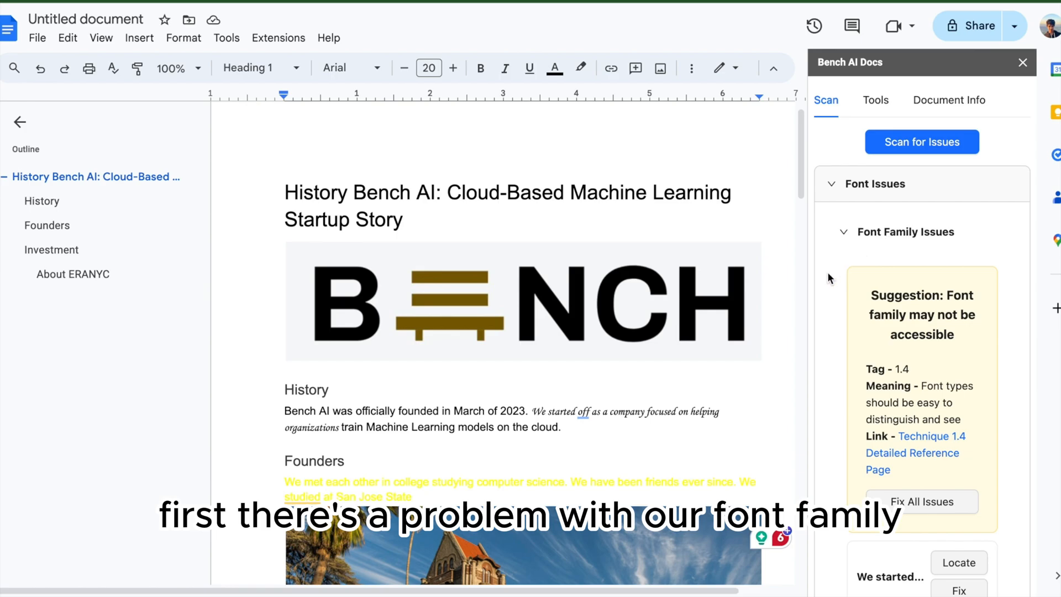
scroll(696, 325, down, 1)
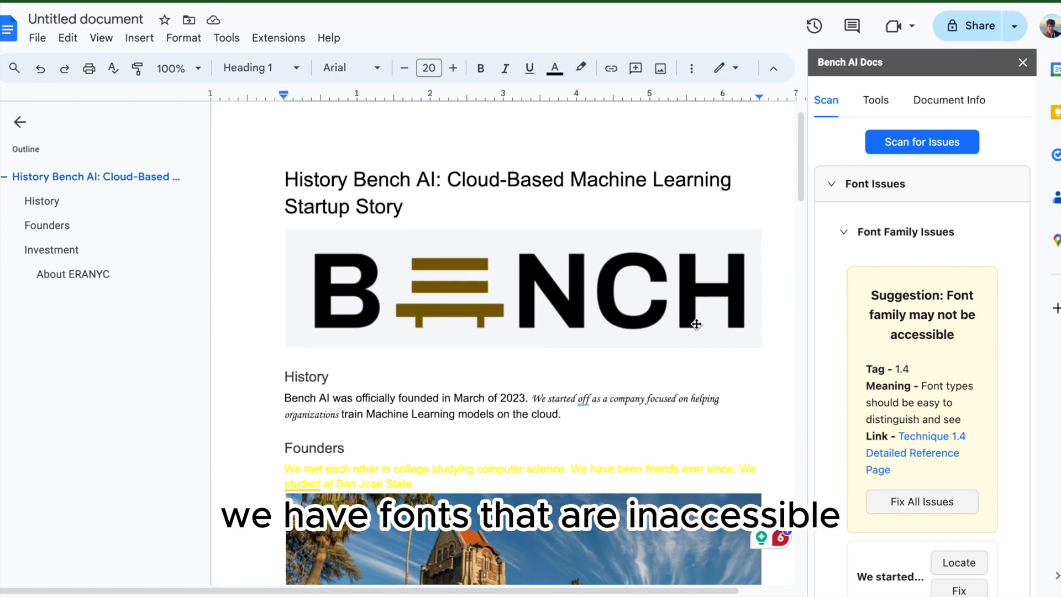
scroll(939, 503, down, 3)
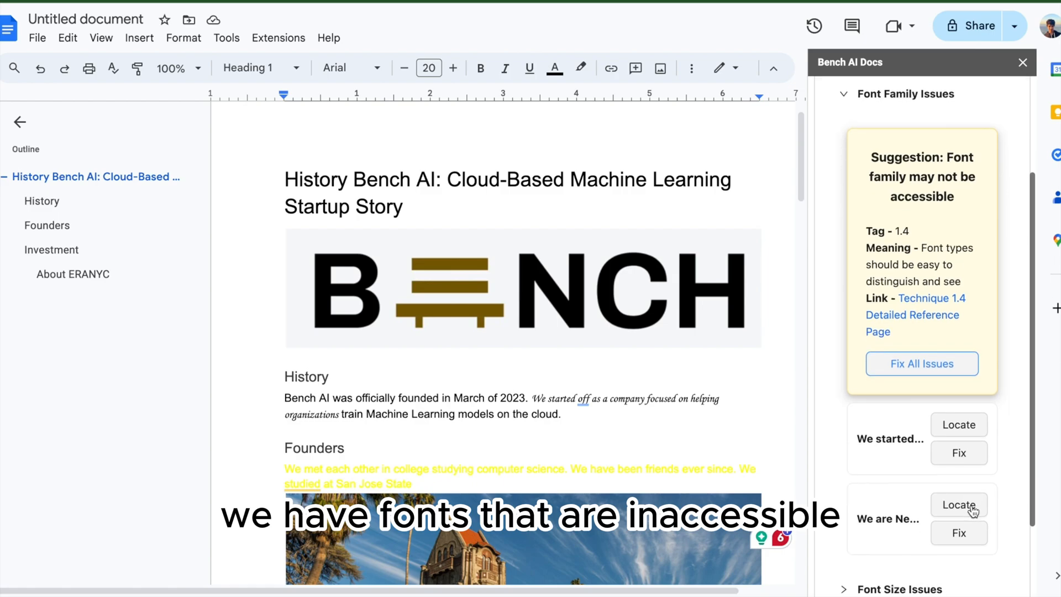
Locate the flagged "We started..." passage under History to check its fonts and apply the font family fix to it.
click(962, 429)
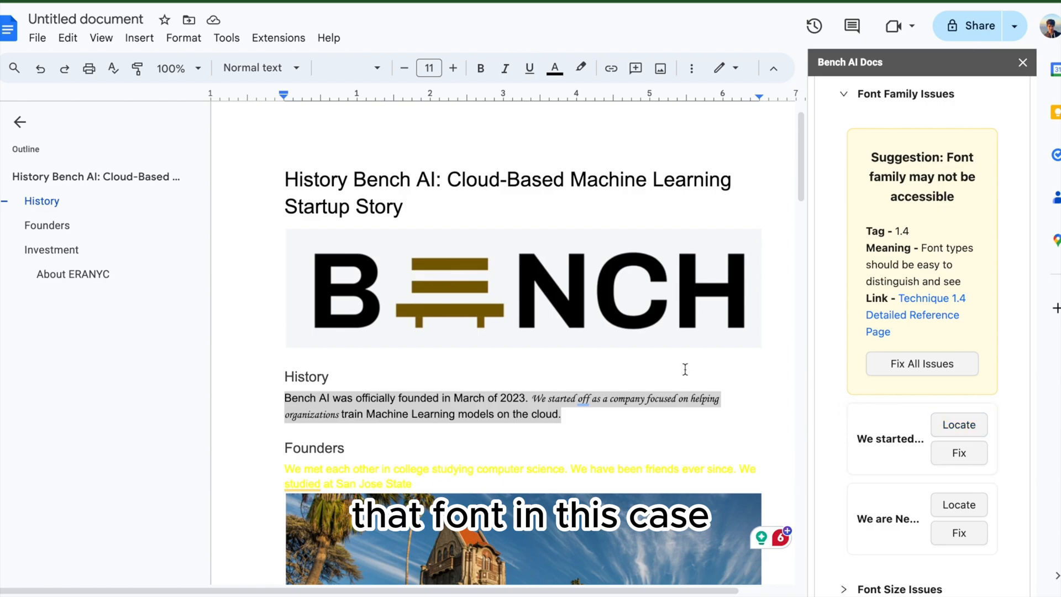
click(611, 402)
drag(559, 415, 273, 403)
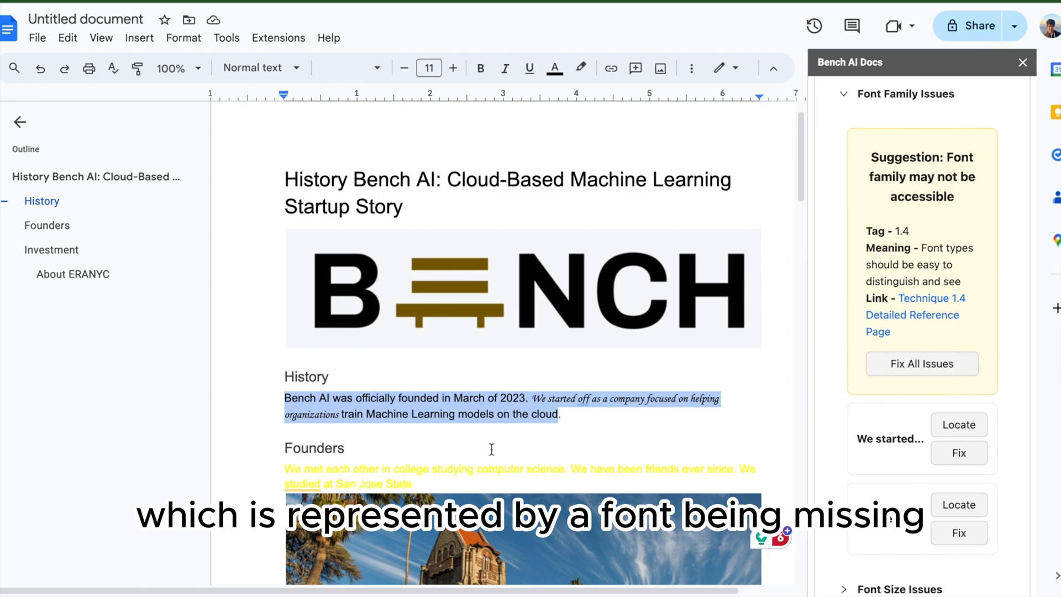
click(473, 415)
double_click(464, 394)
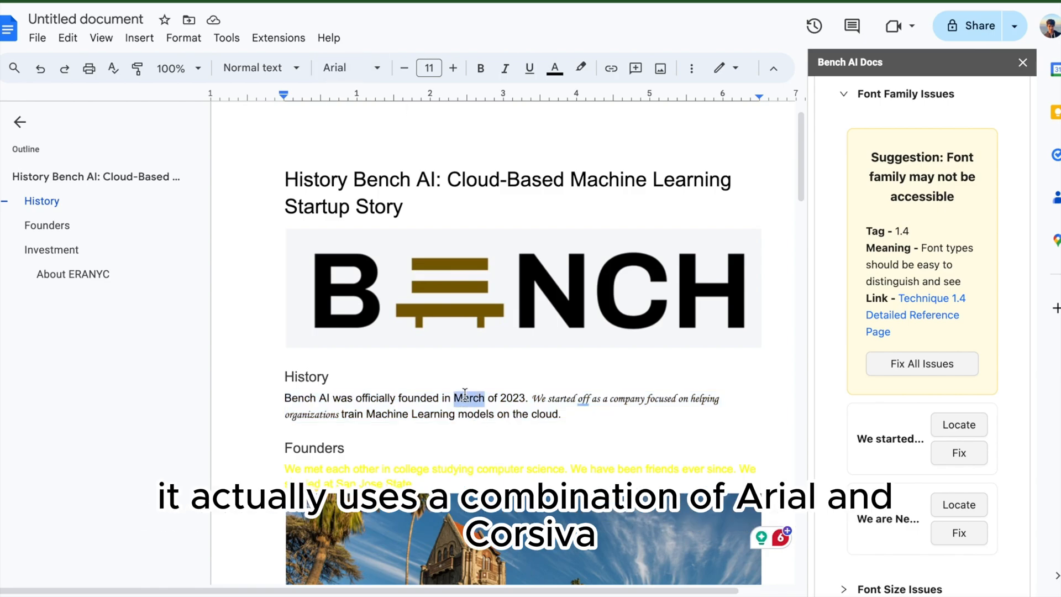
double_click(617, 404)
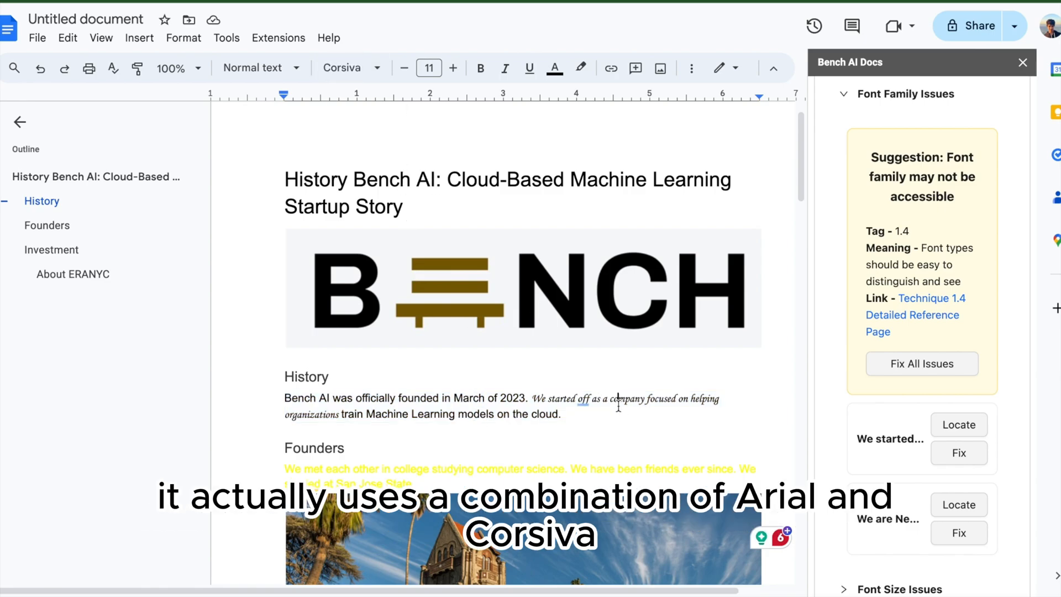
double_click(632, 435)
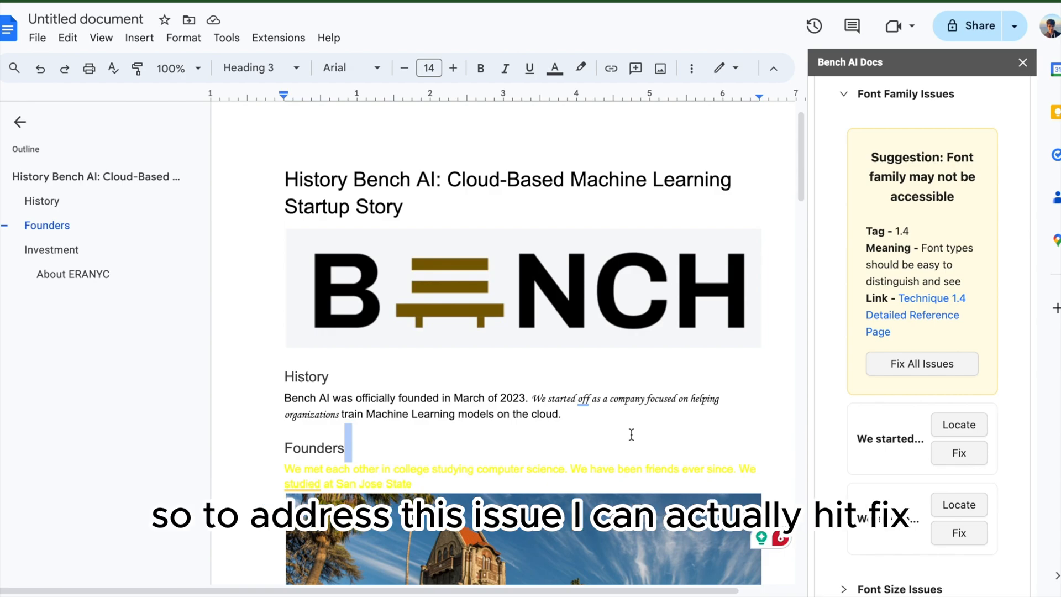
click(954, 454)
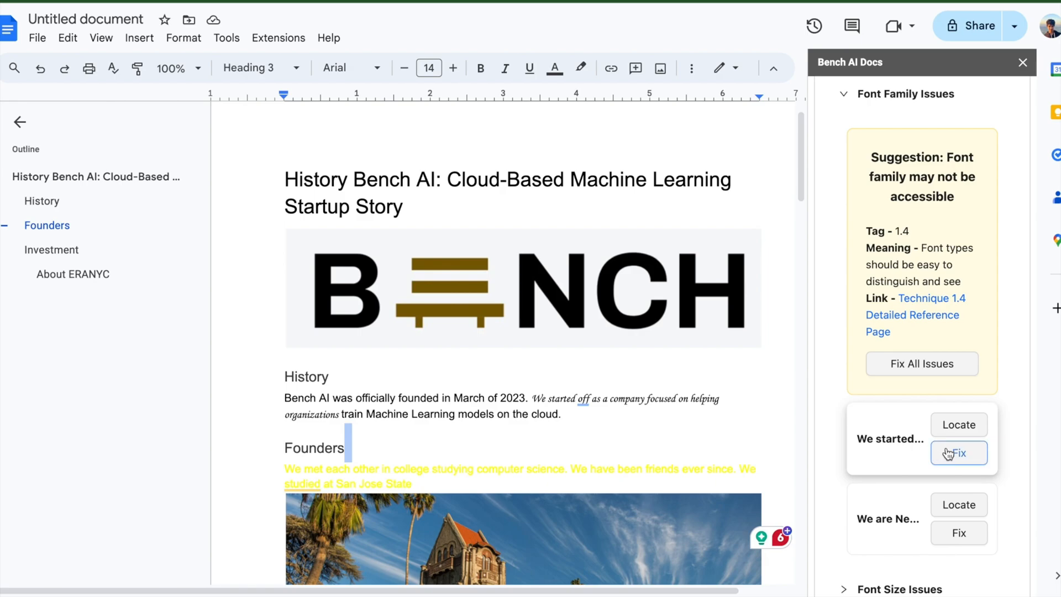
Try the font family fix on the flagged "We started..." passage under History and undo it.
click(949, 454)
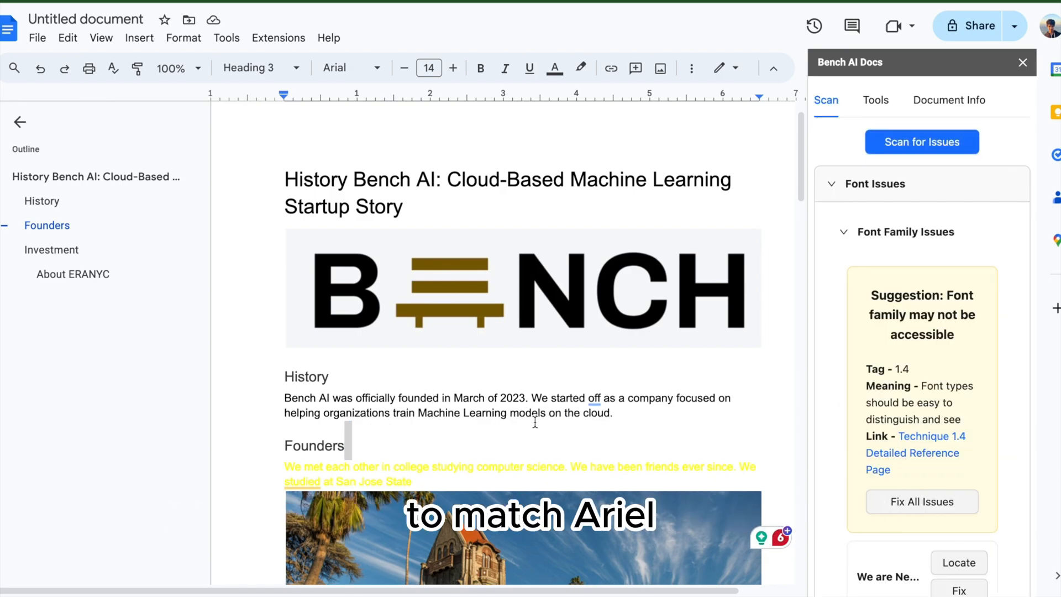
click(964, 104)
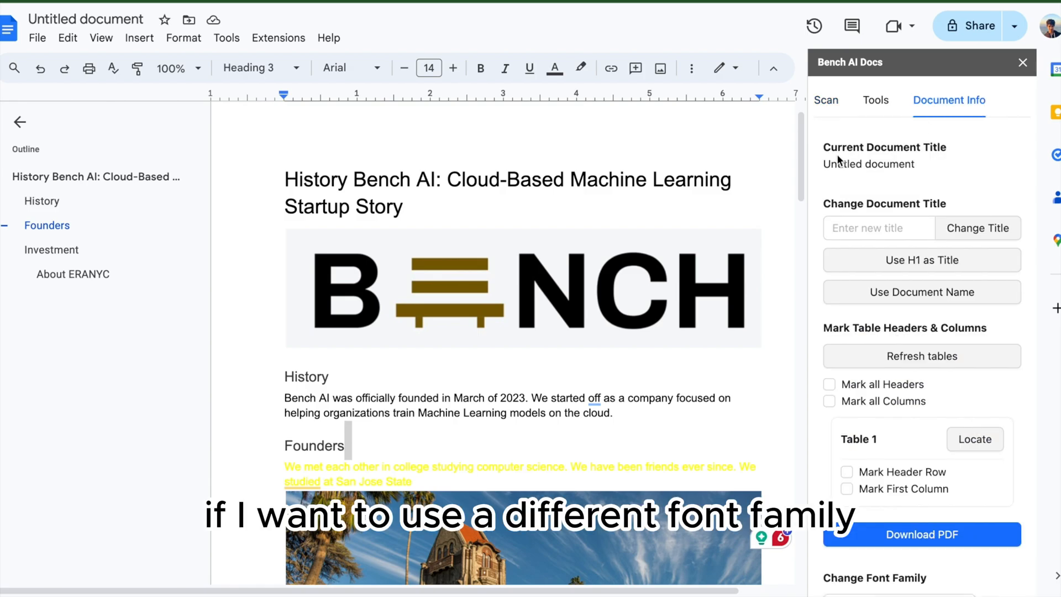
click(606, 362)
click(616, 413)
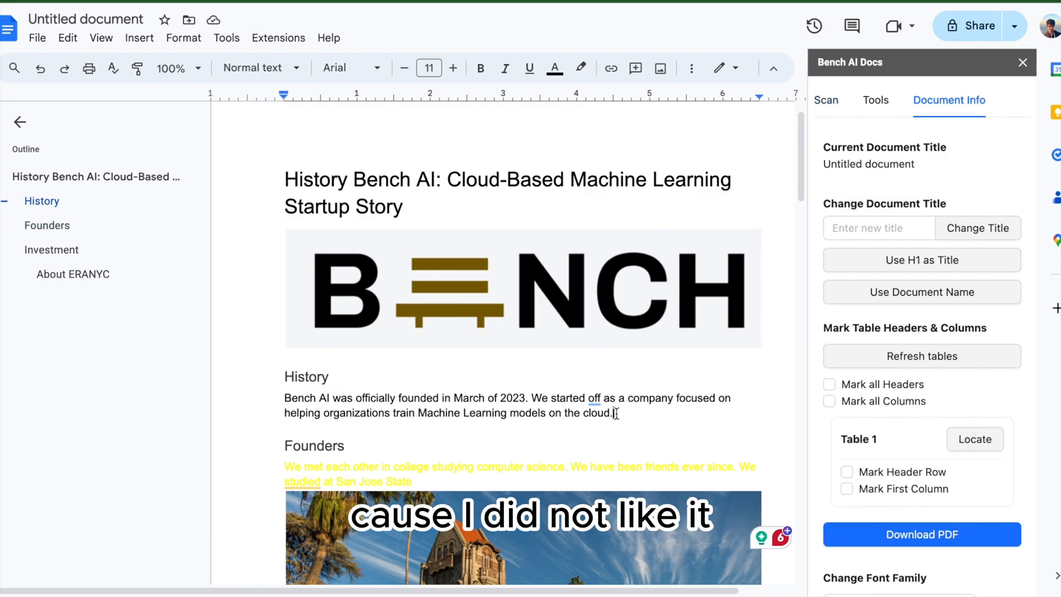
key(ctrl+z)
Set the document's replacement font family to Times New Roman and return to the scan results.
scroll(867, 326, down, 1)
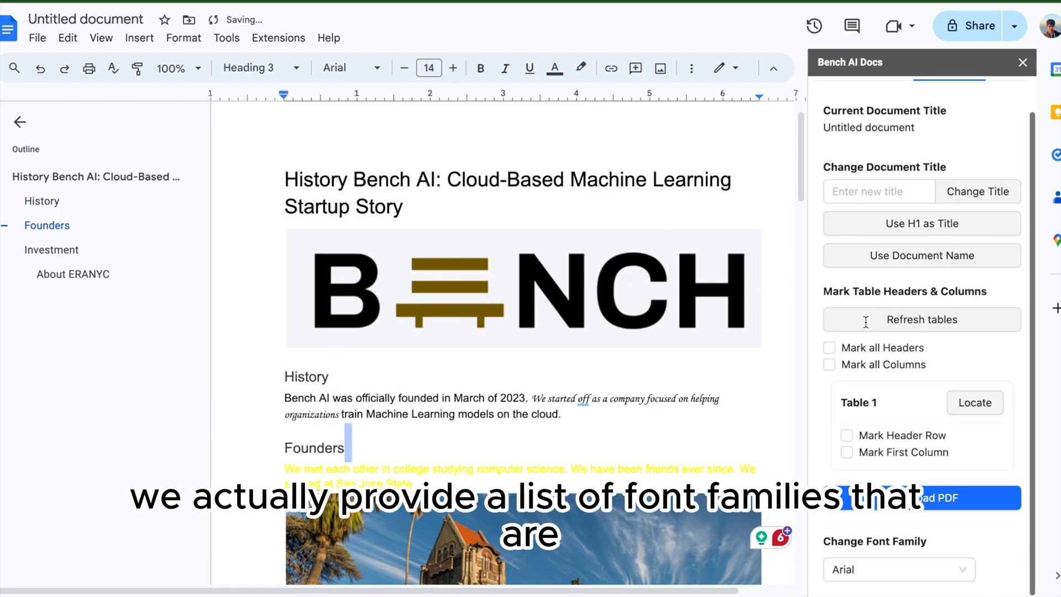
click(890, 571)
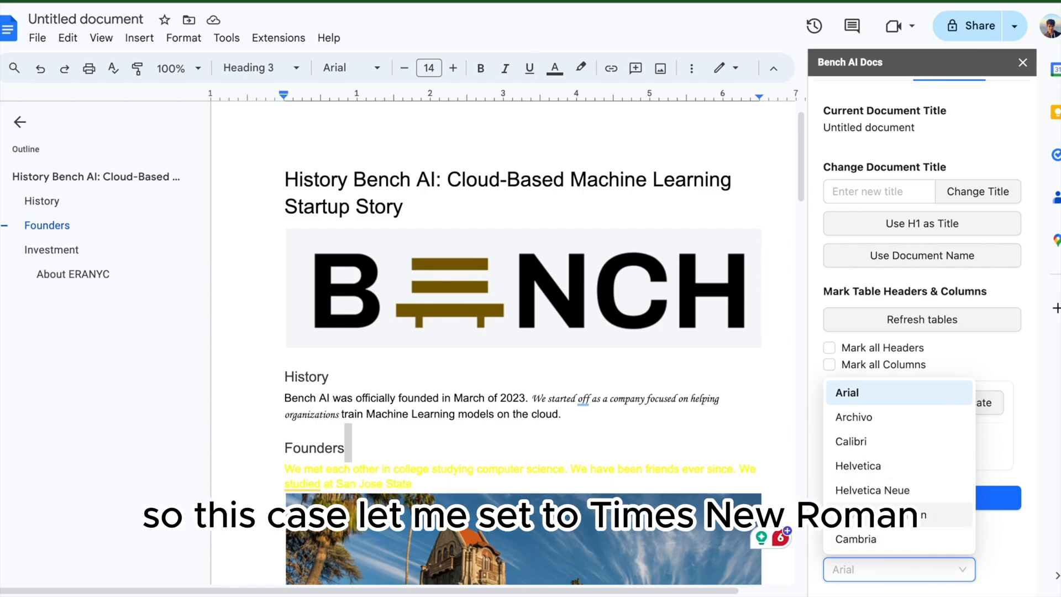
click(873, 514)
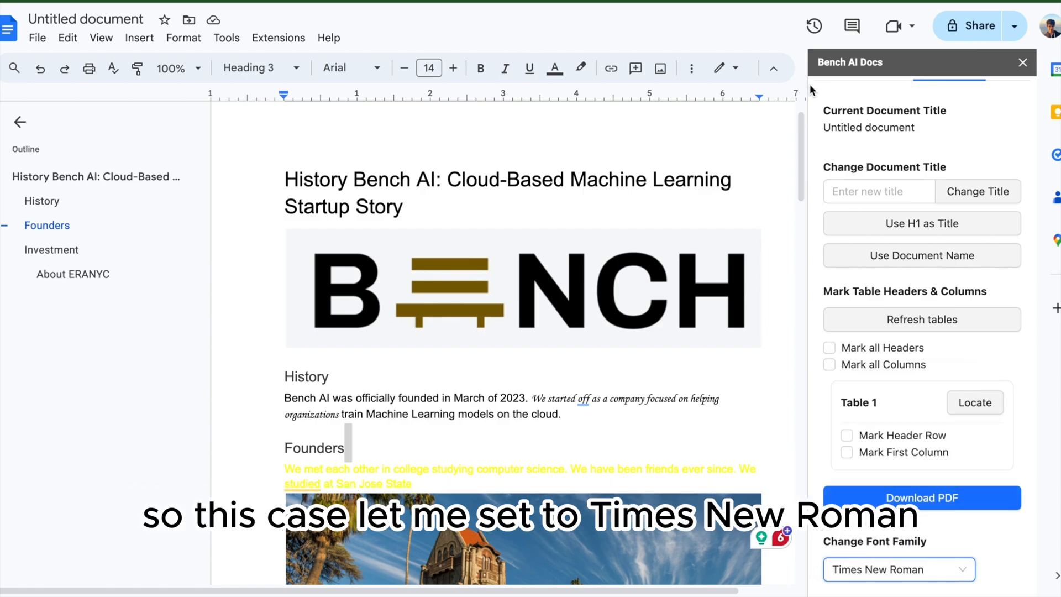
scroll(872, 98, up, 1)
click(872, 98)
click(822, 100)
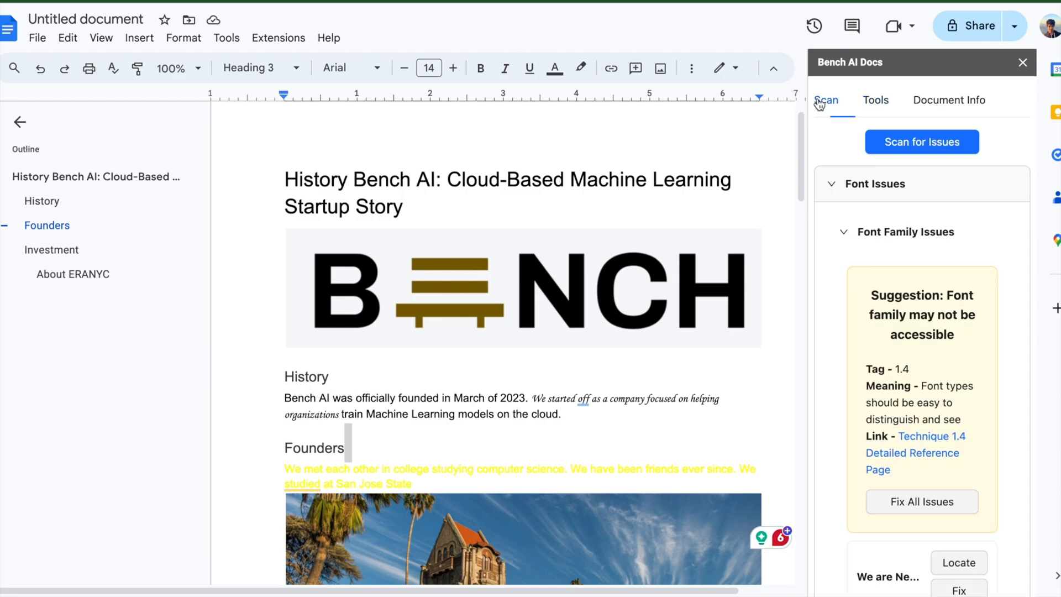
Rescan the document for issues and apply the font family fix to the "We started..." passage.
scroll(995, 465, down, 2)
scroll(945, 343, up, 3)
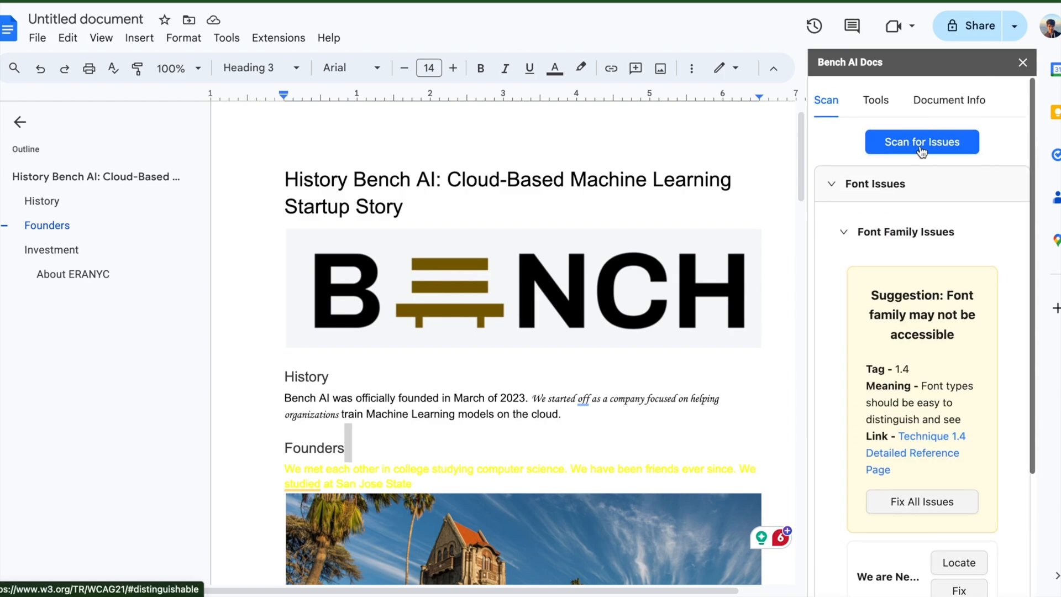
click(921, 141)
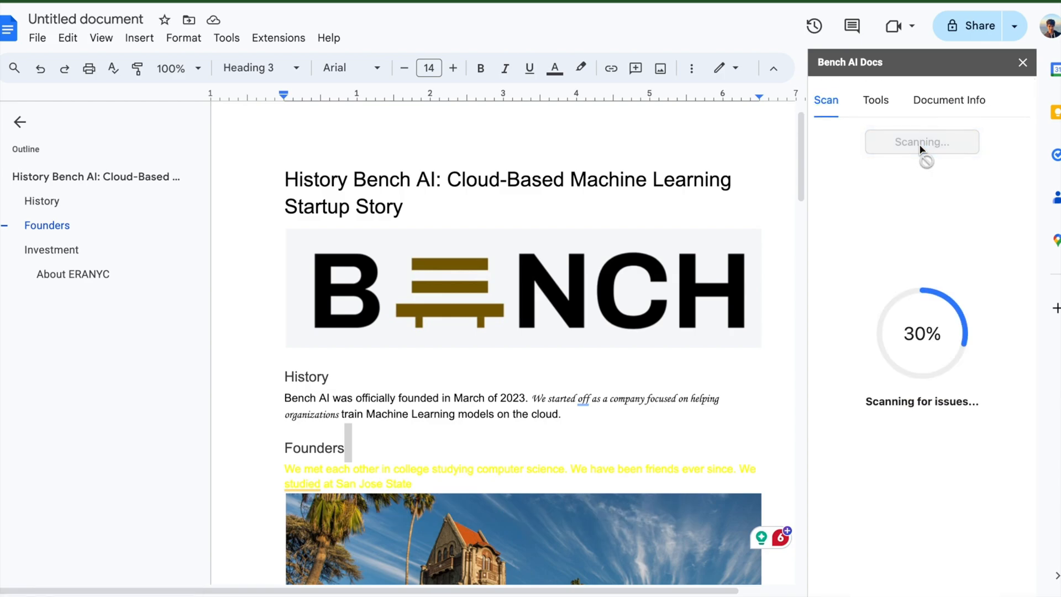
scroll(880, 308, down, 2)
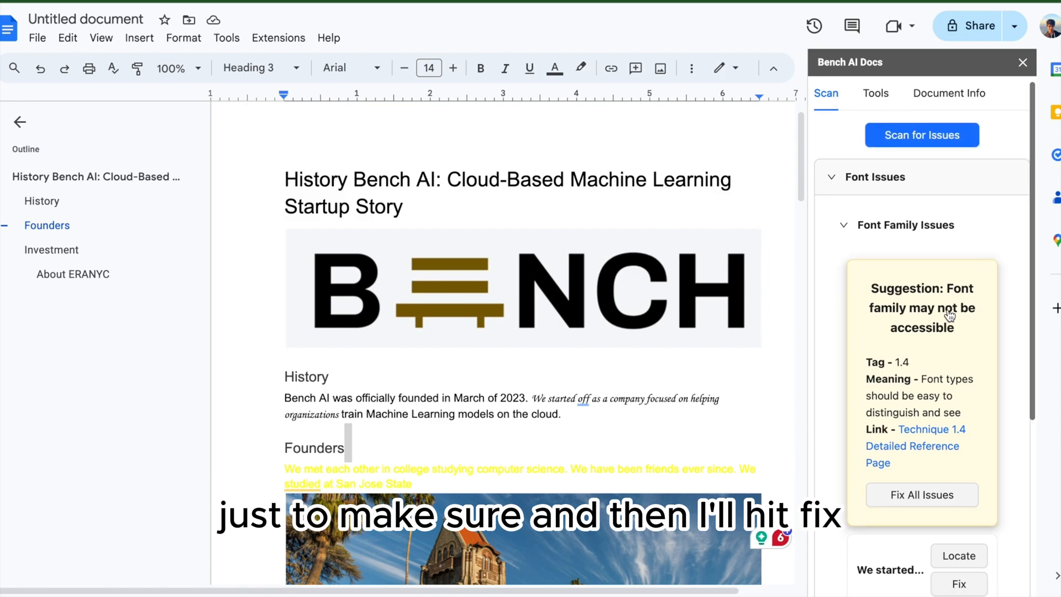
click(978, 487)
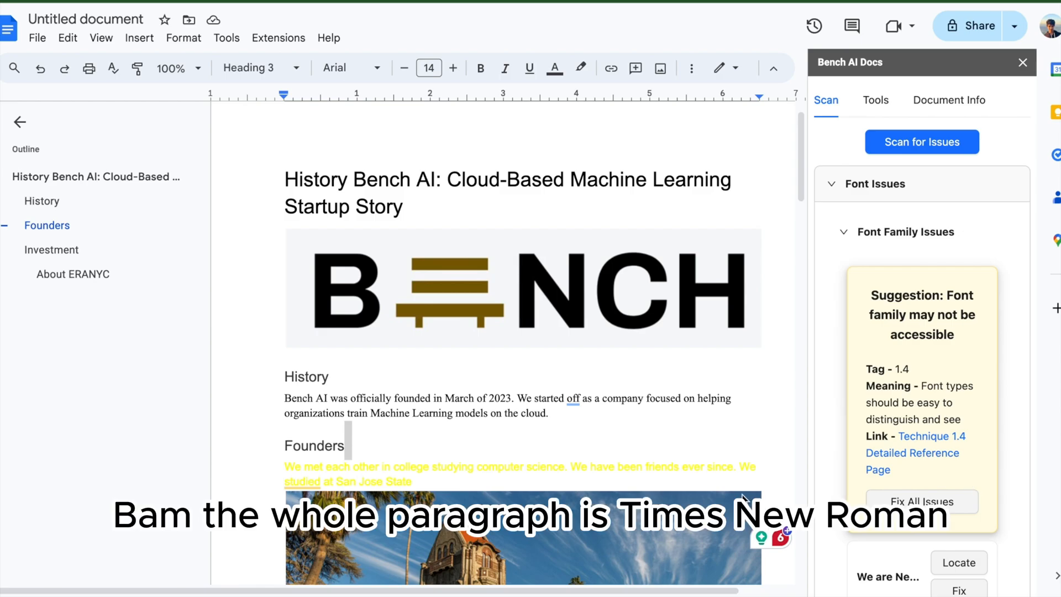
Check the font of the whole History paragraph and undo its Times New Roman fix.
triple_click(524, 414)
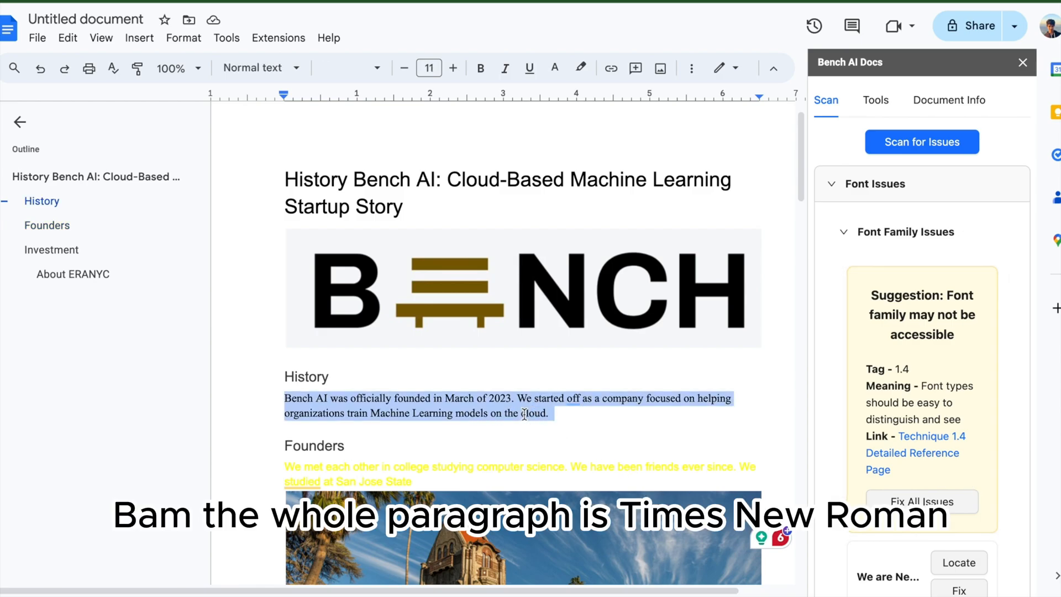
click(526, 433)
key(ctrl+z)
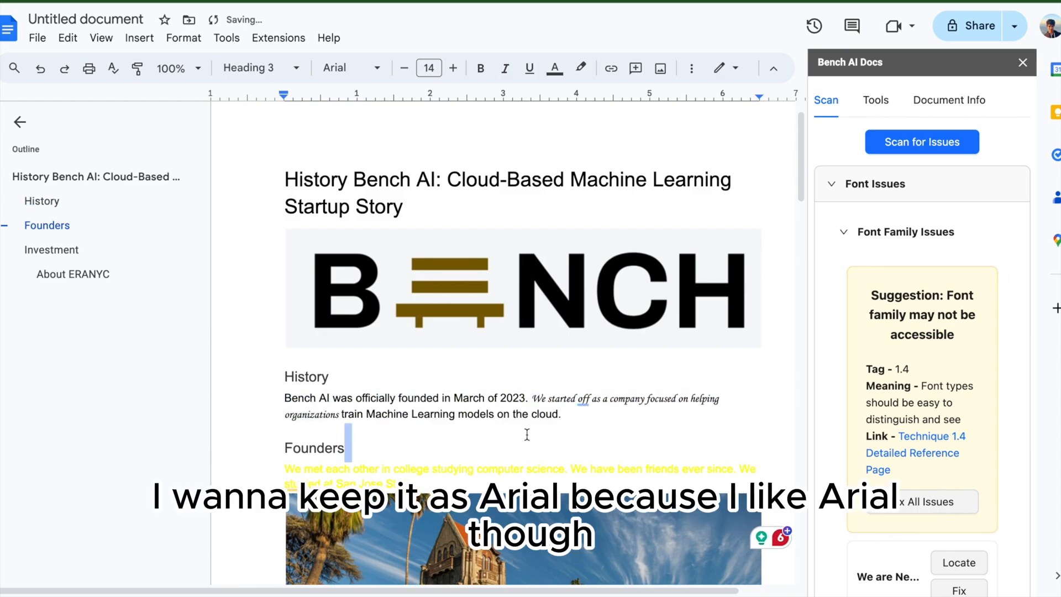
Set the document's replacement font family to Arial and go back to the scan results.
click(949, 100)
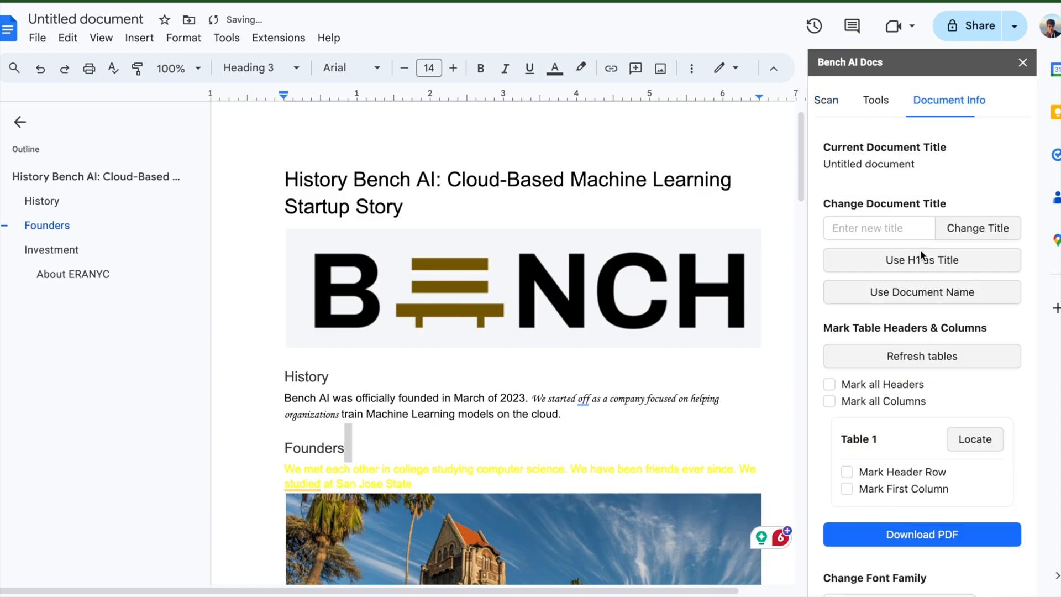
scroll(901, 438, down, 1)
click(906, 570)
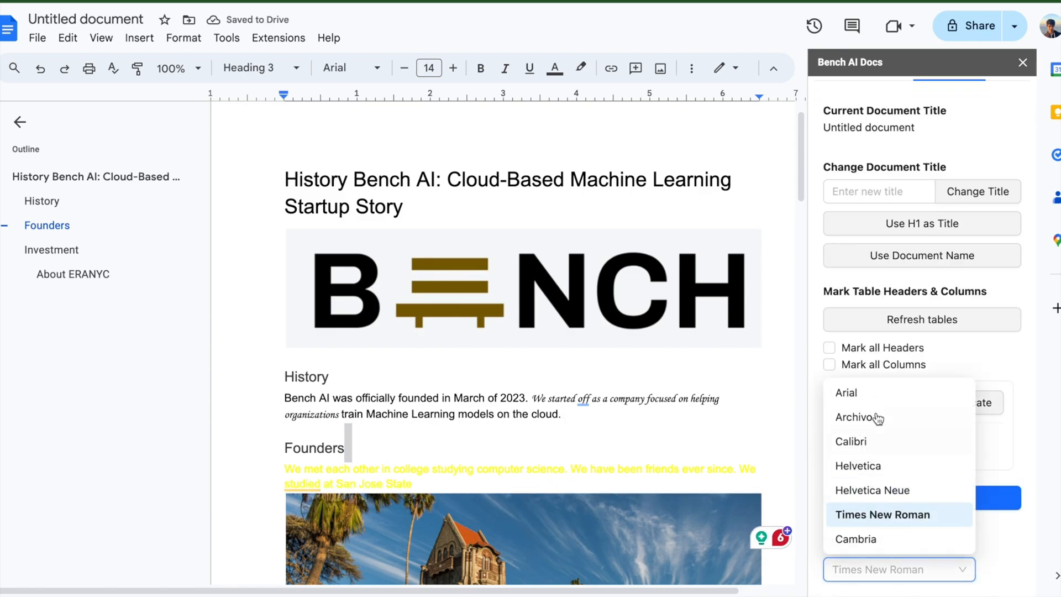
click(874, 399)
scroll(862, 166, up, 1)
click(827, 99)
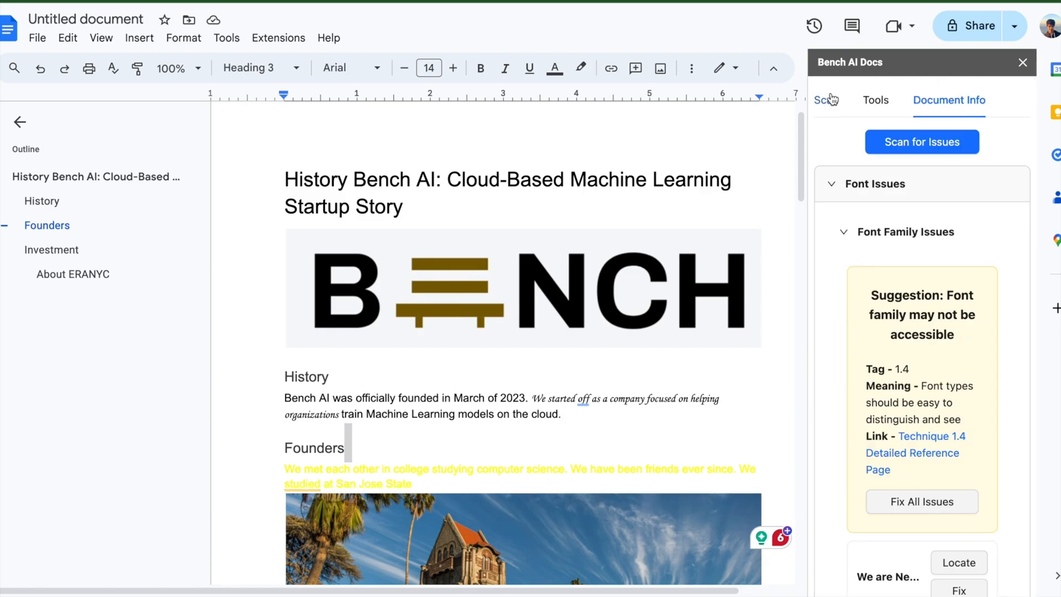
Run a fresh issue scan and fix the font family of the "We started..." passage in Arial.
scroll(942, 418, down, 1)
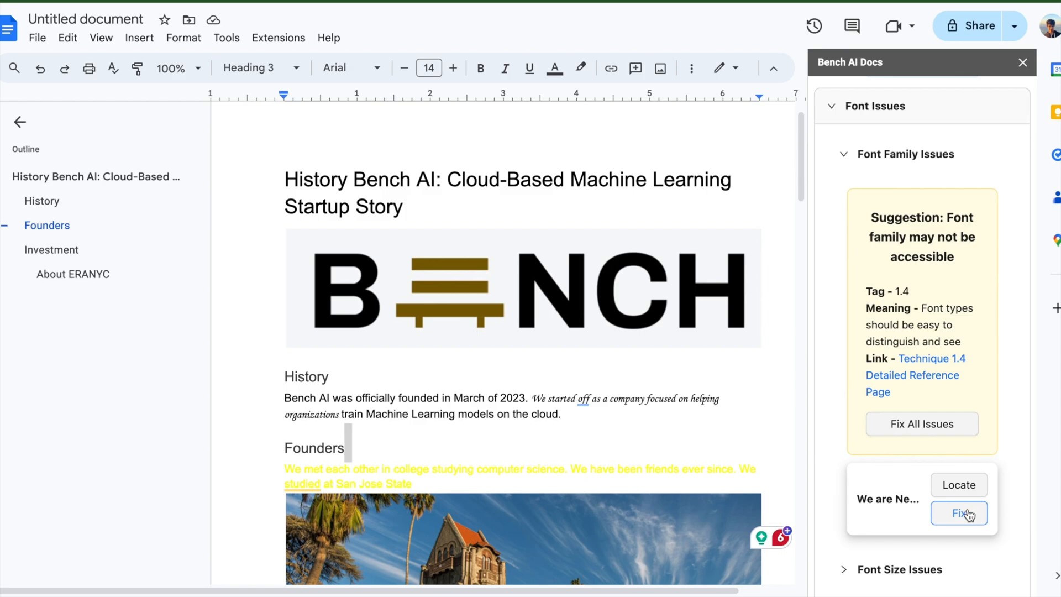
scroll(937, 246, up, 1)
click(928, 142)
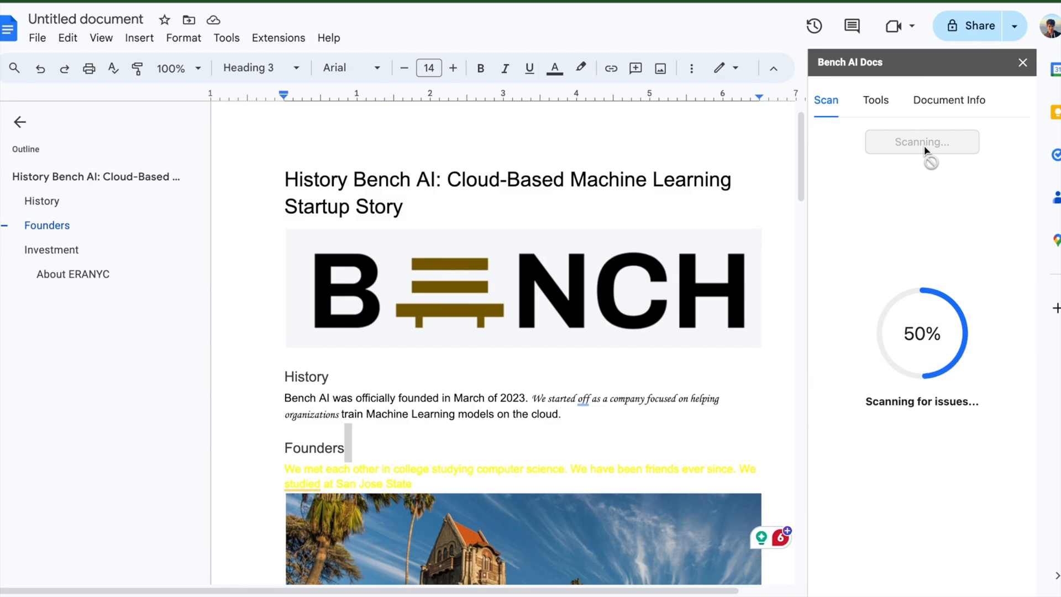
scroll(939, 309, down, 1)
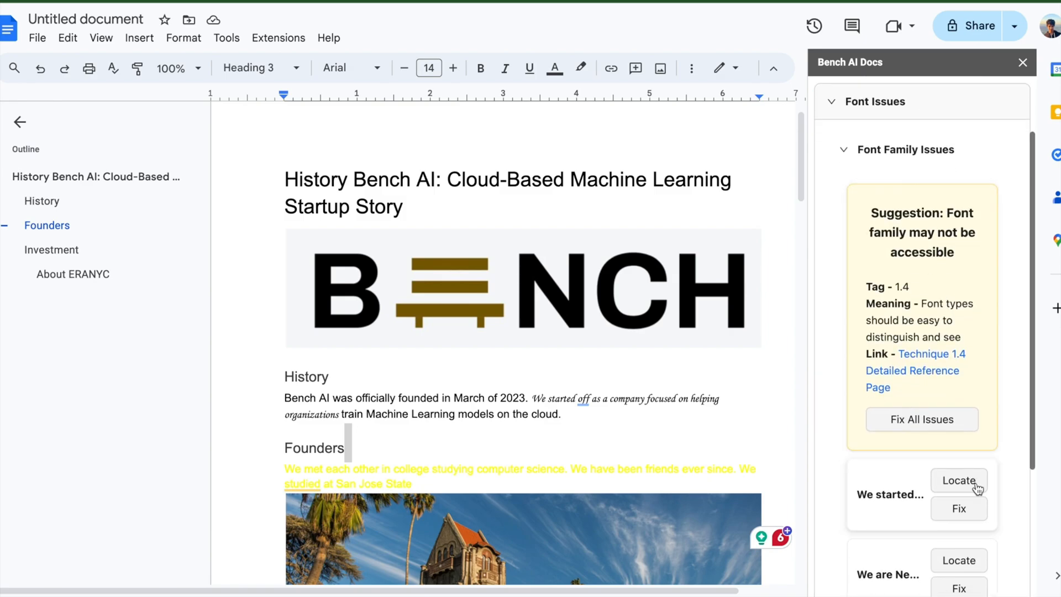
click(967, 507)
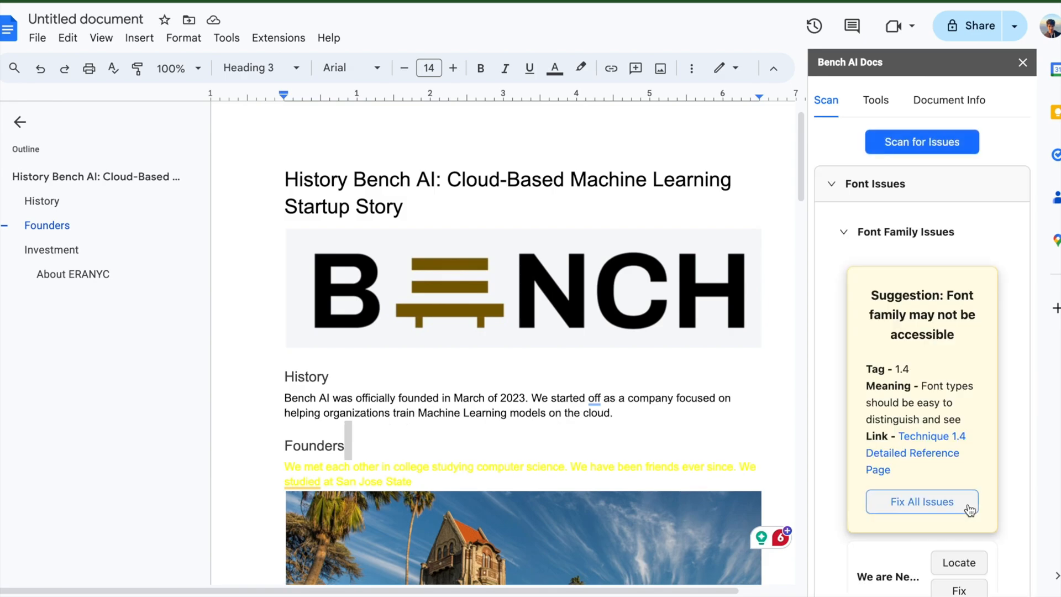
Expand the Font Size Issues results and fix all remaining font family issues at once.
scroll(924, 457, down, 3)
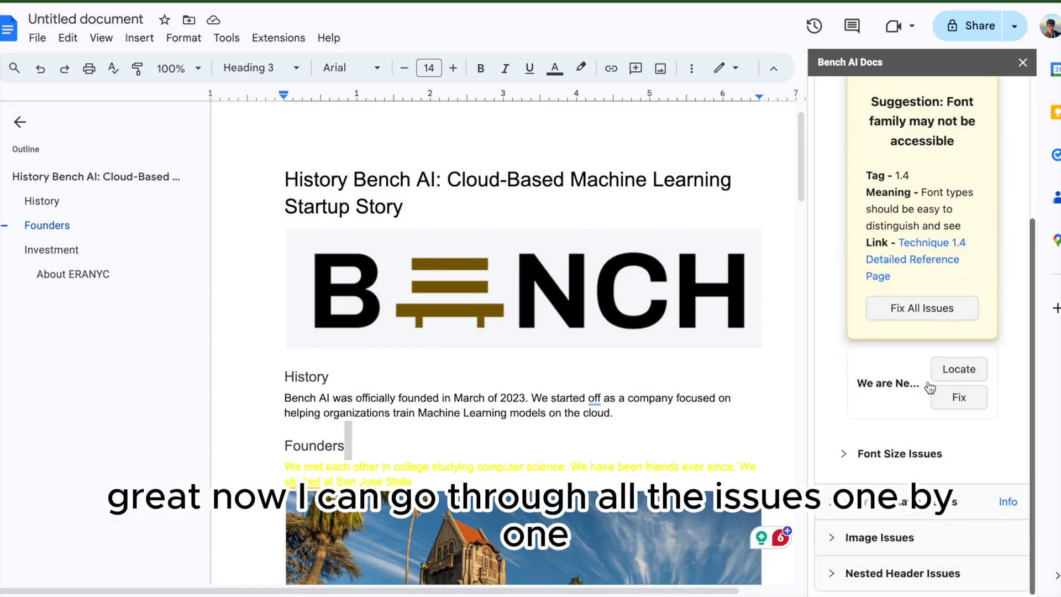
click(908, 463)
scroll(909, 463, down, 8)
scroll(906, 486, up, 8)
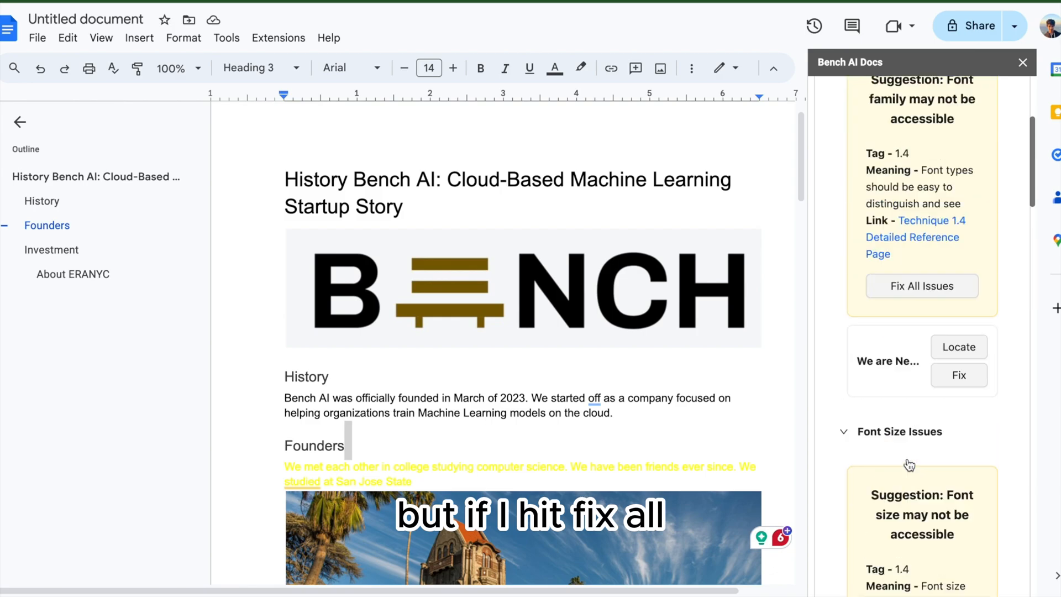
click(953, 303)
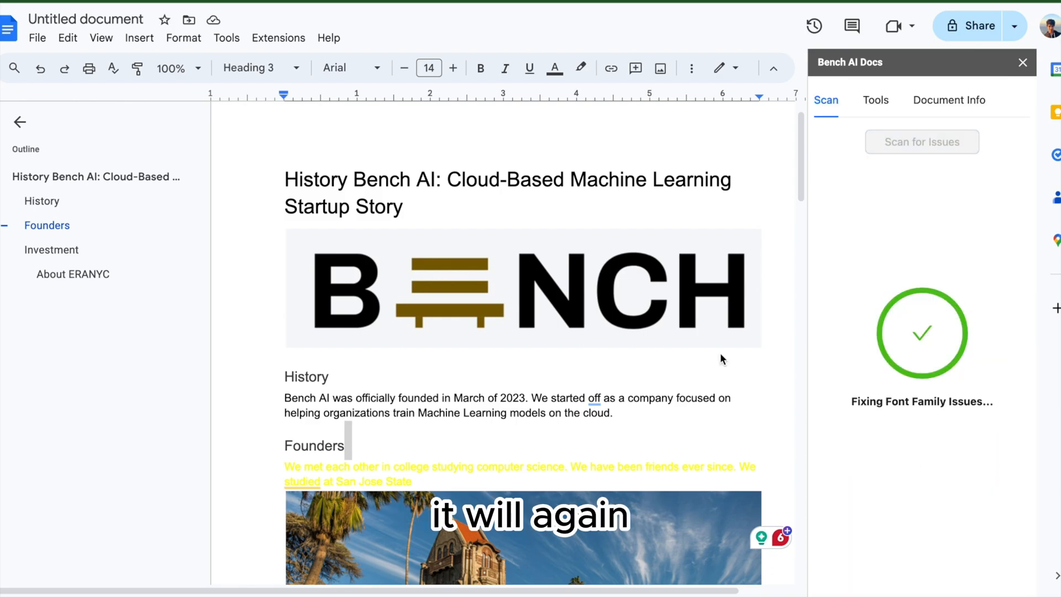
Look through all pages of the document to check the fonts of its paragraphs.
scroll(608, 365, down, 3)
scroll(492, 385, down, 15)
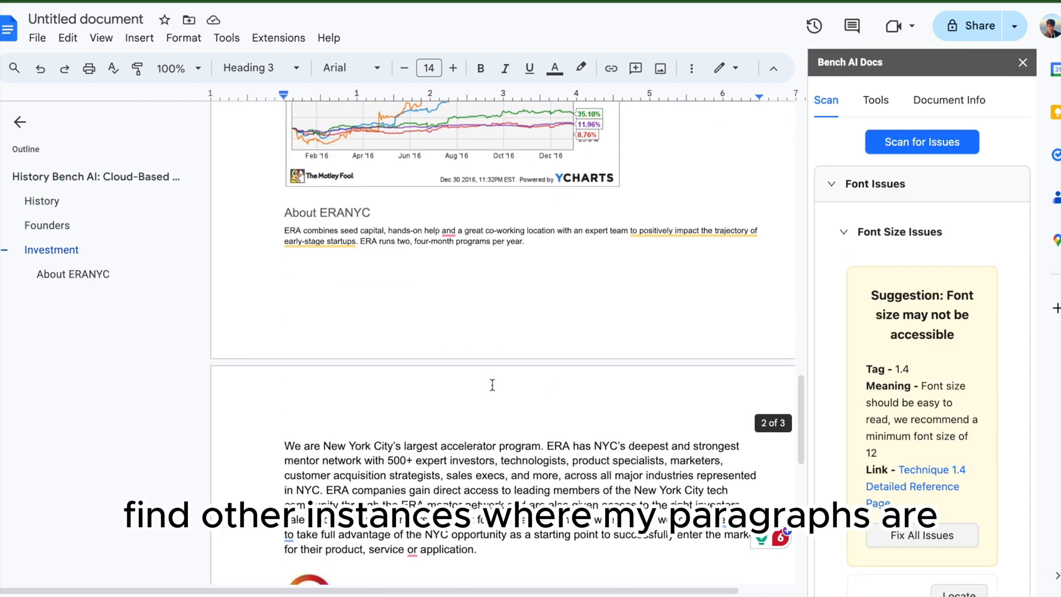
scroll(492, 385, down, 3)
scroll(492, 385, up, 20)
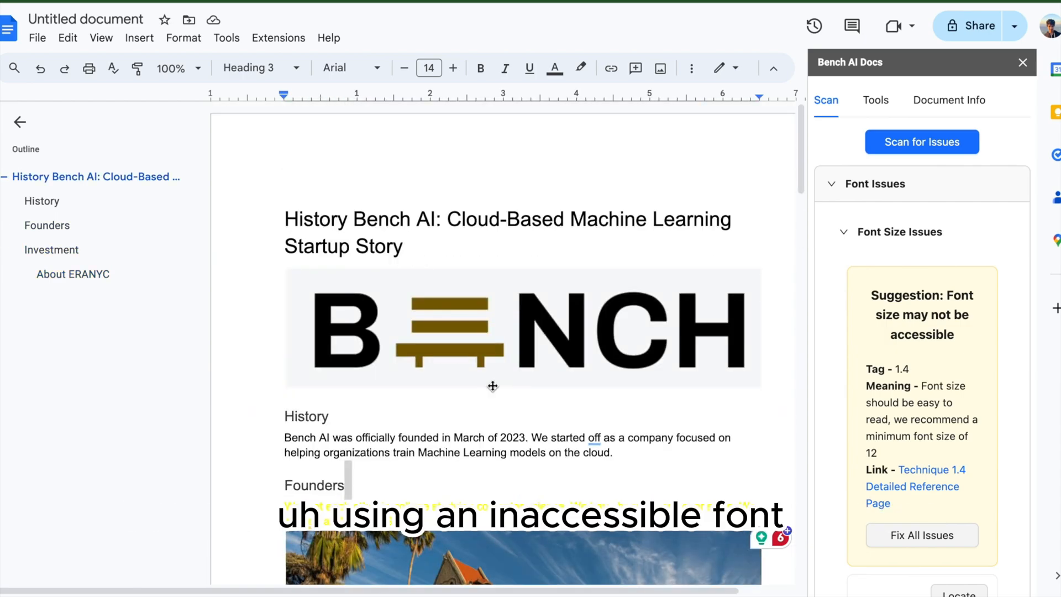
Review the Font Size Issues results, locate the flagged "Bench AI w..." passage under History and check its font size.
scroll(836, 276, down, 1)
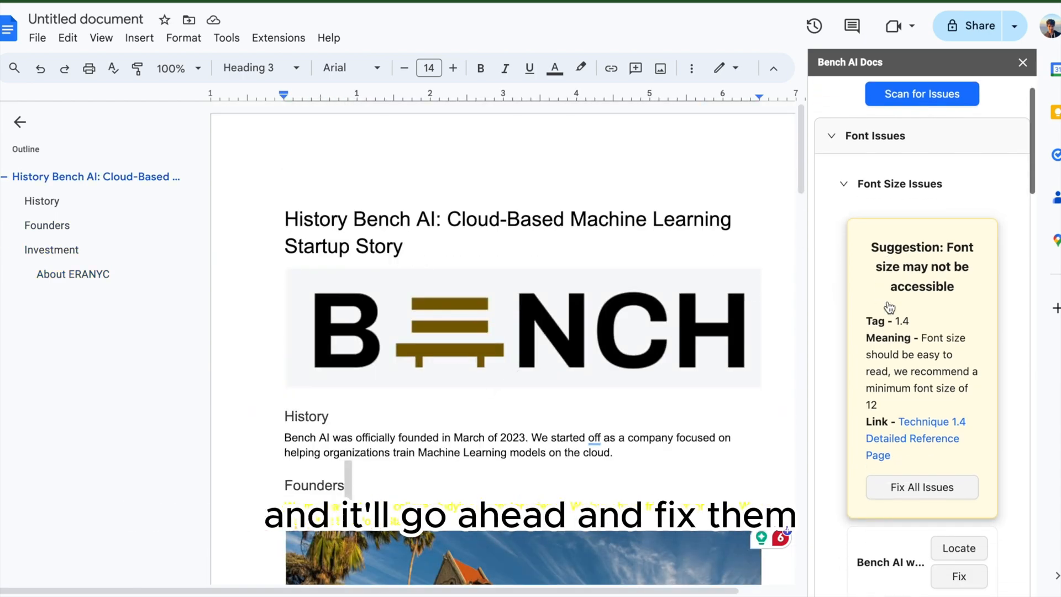
scroll(744, 375, down, 3)
scroll(987, 305, down, 3)
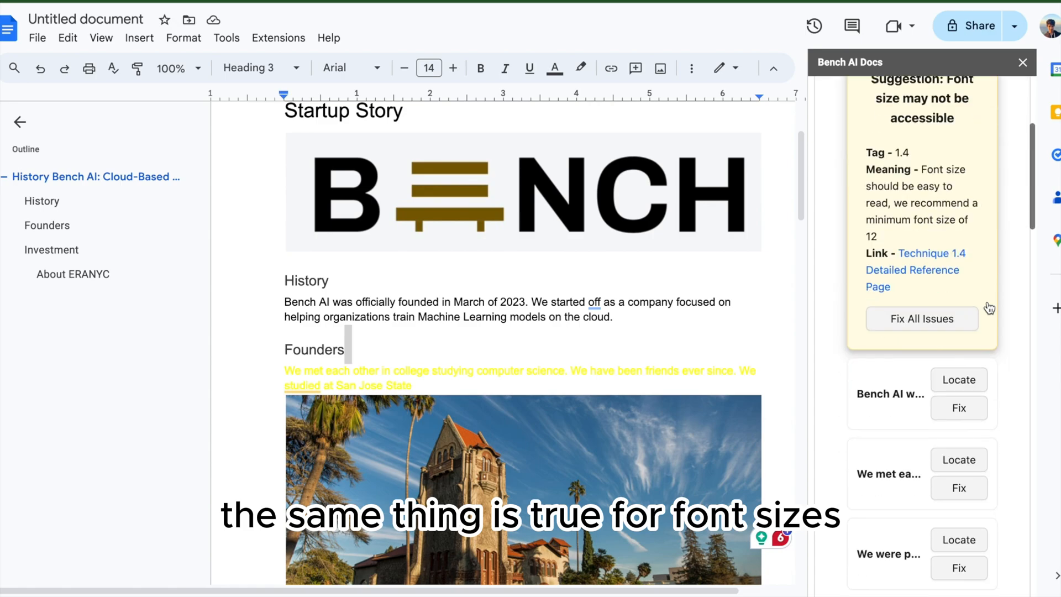
click(968, 379)
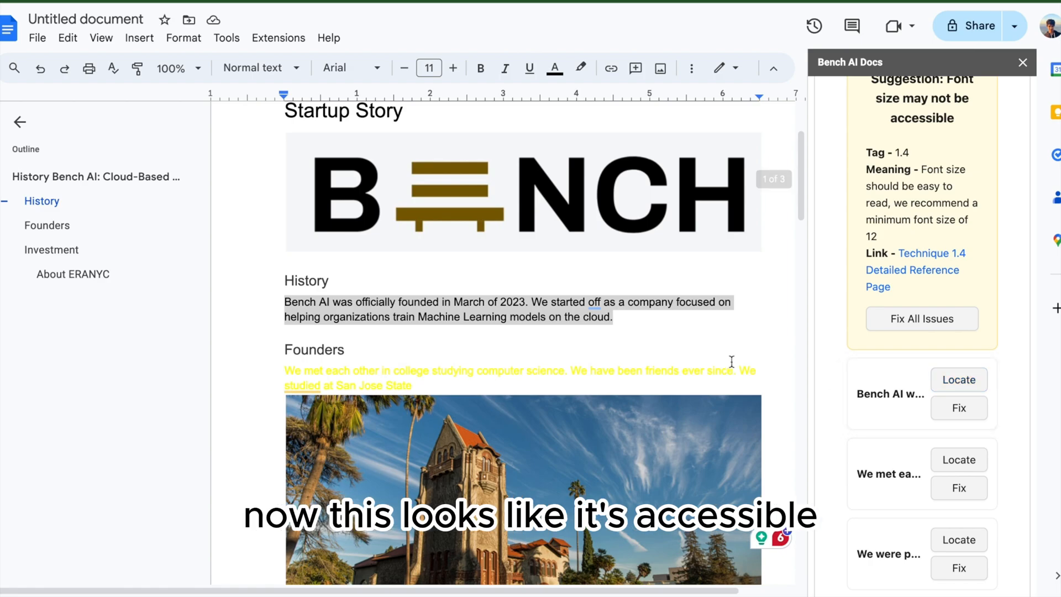
click(657, 334)
click(615, 317)
drag(615, 317, 228, 313)
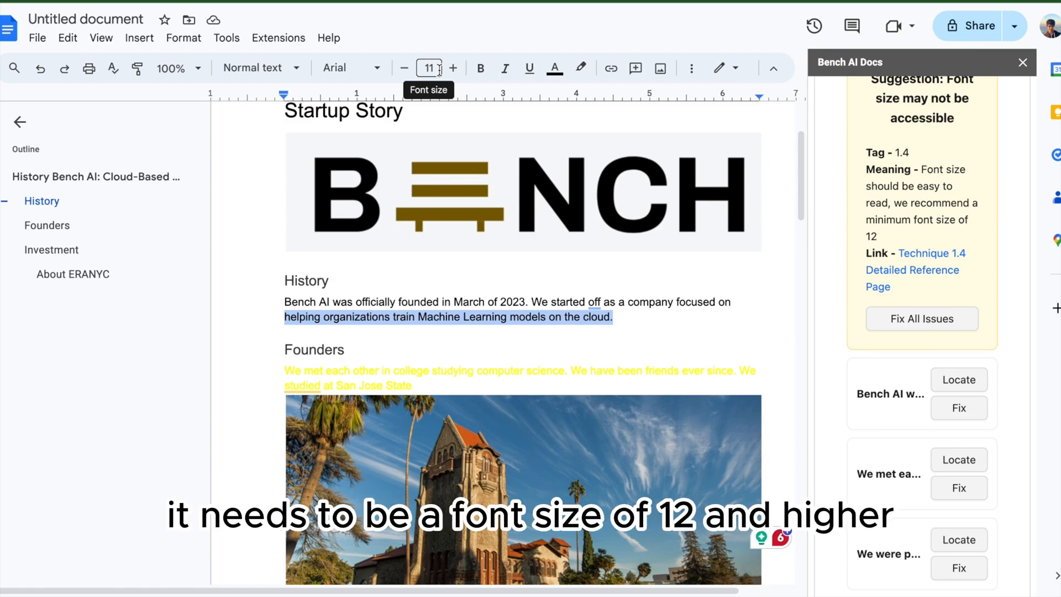
click(672, 326)
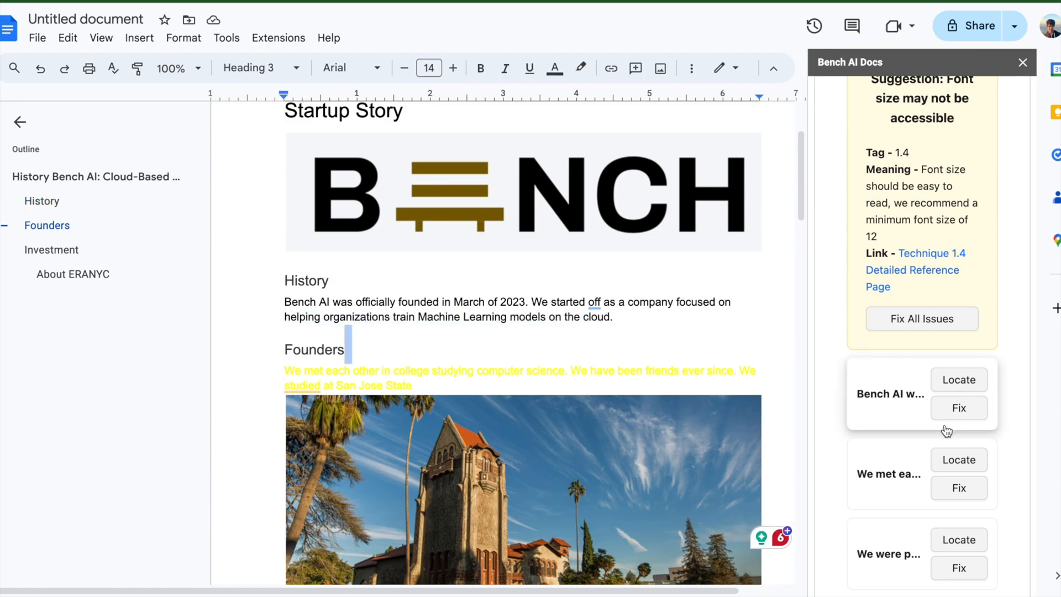
Apply the font size fix to the "Bench AI w..." passage and check the size of its text.
click(953, 409)
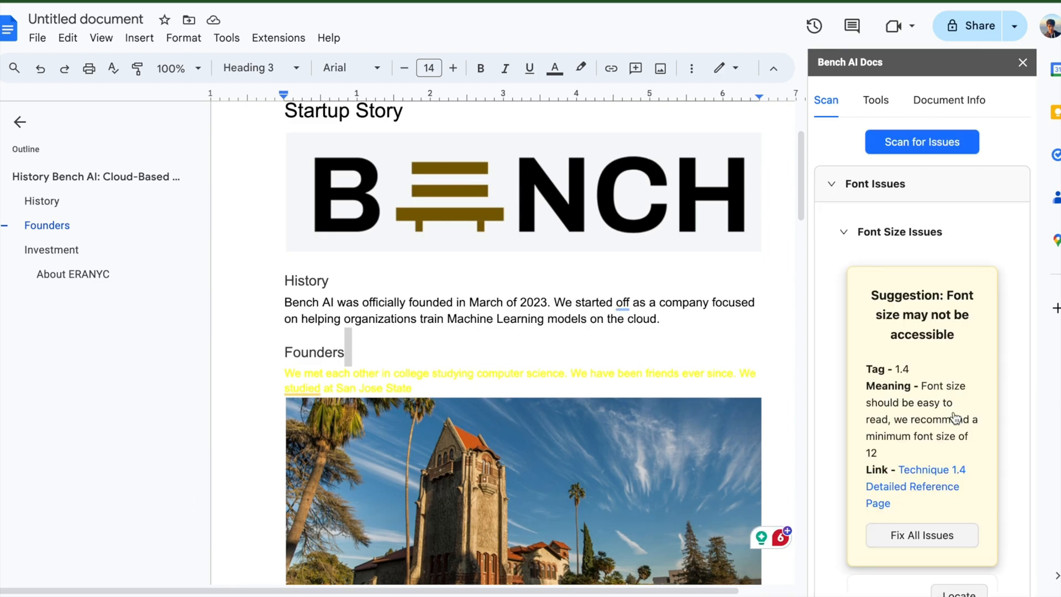
double_click(560, 319)
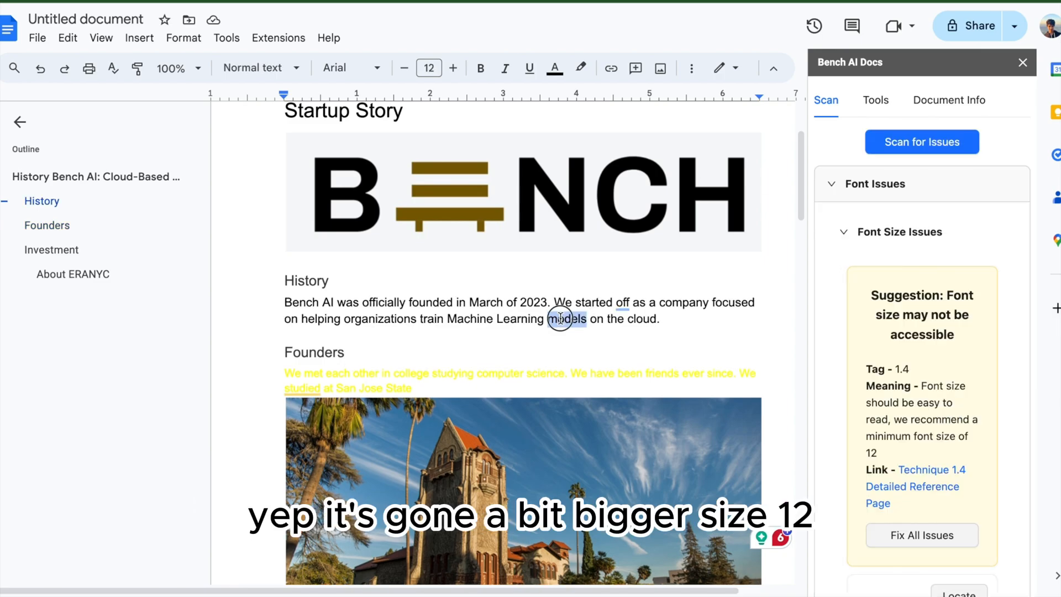
click(560, 319)
Look over the remaining flagged text in the document and fix all font size issues at once.
scroll(954, 368, down, 3)
scroll(674, 400, down, 1)
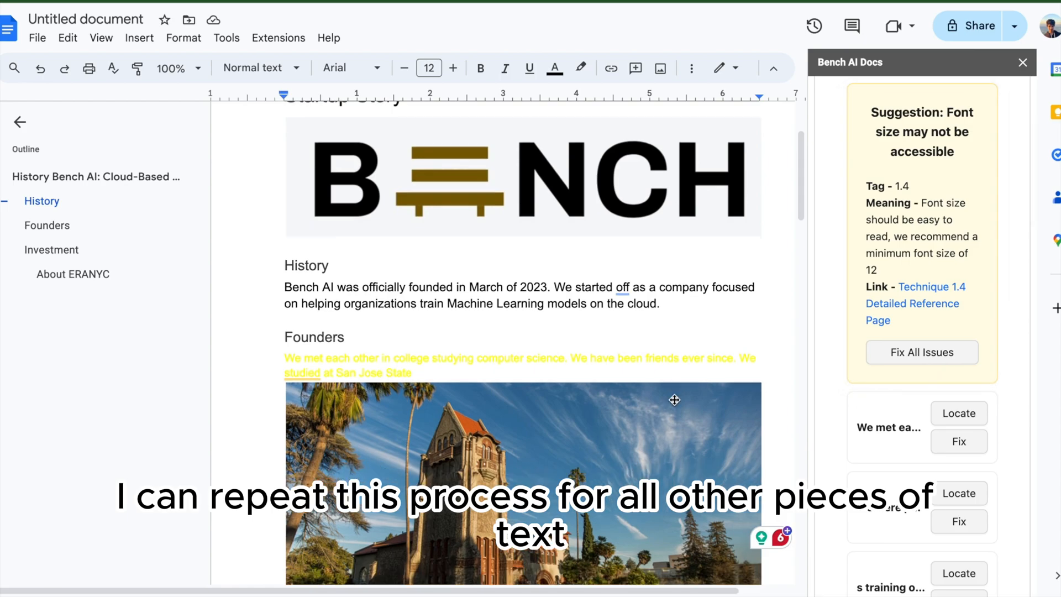
scroll(674, 400, down, 15)
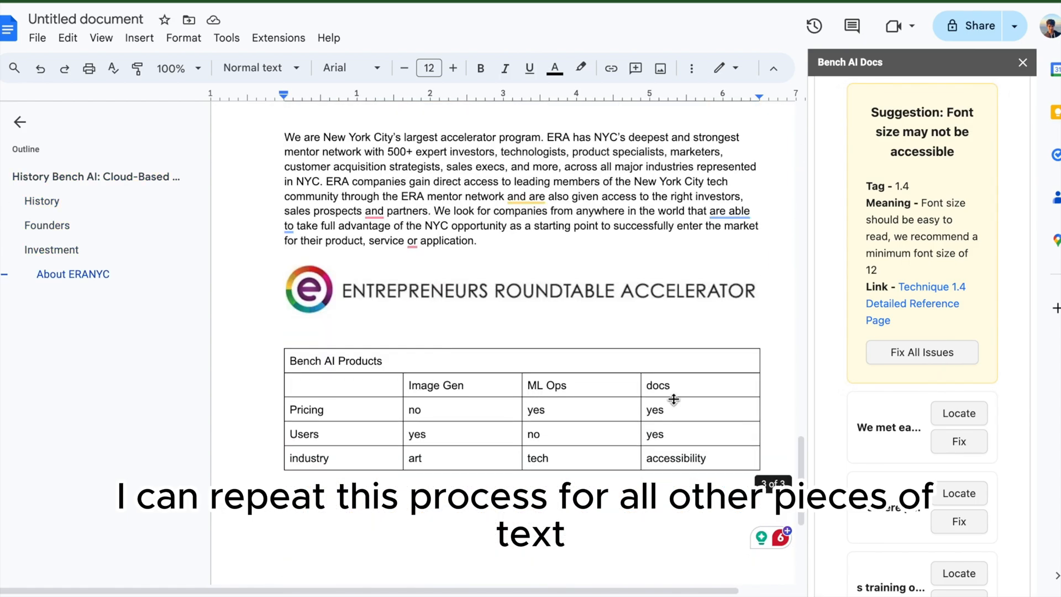
scroll(673, 399, up, 15)
click(915, 350)
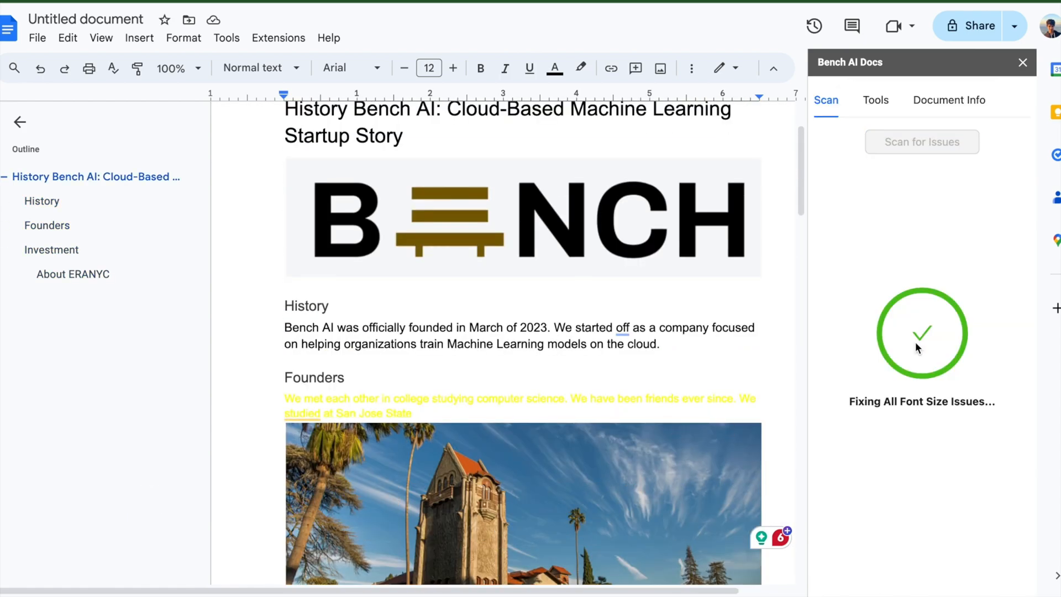
Look through all pages of the document to check the paragraph text sizes after the font size fix.
scroll(474, 359, down, 10)
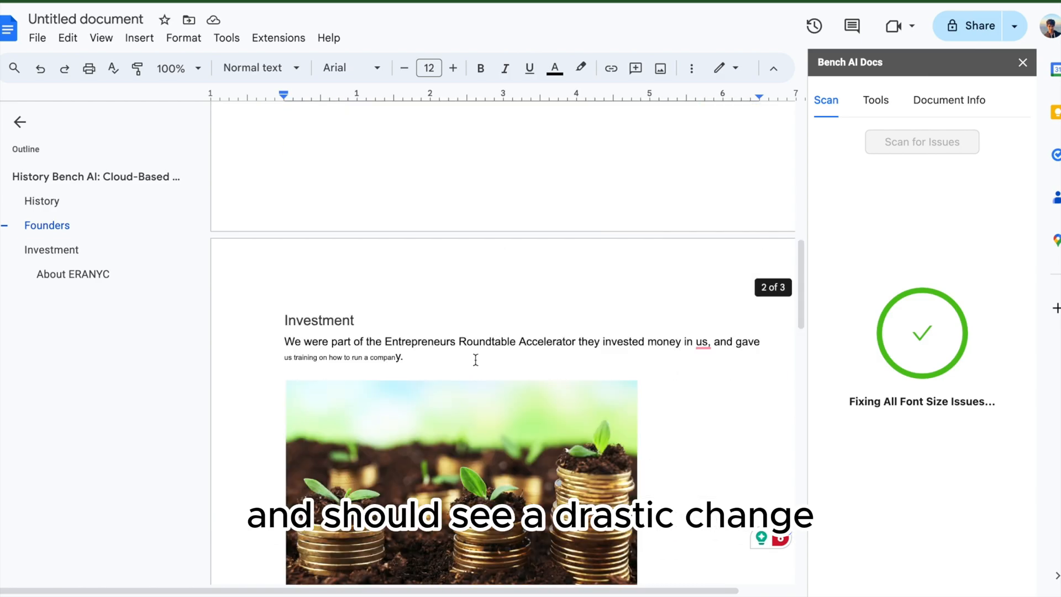
scroll(475, 359, down, 8)
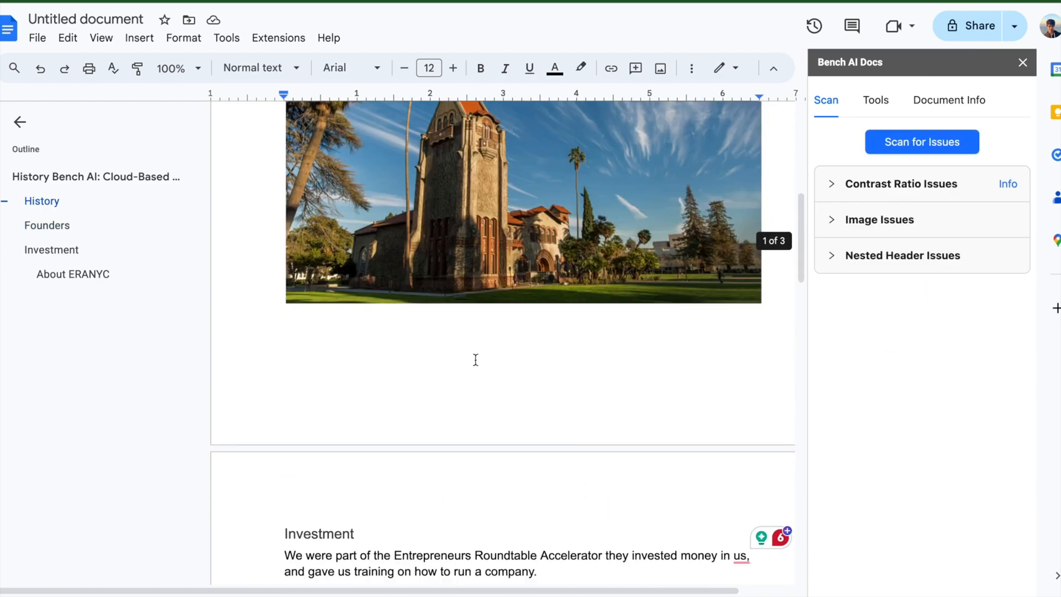
scroll(445, 215, down, 15)
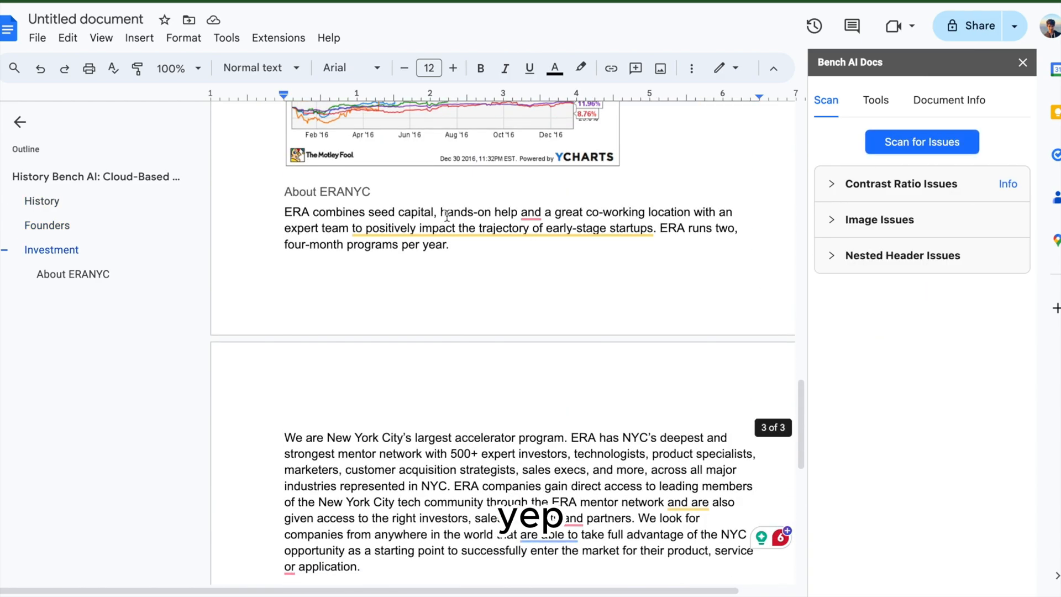
scroll(447, 216, down, 4)
scroll(446, 216, up, 20)
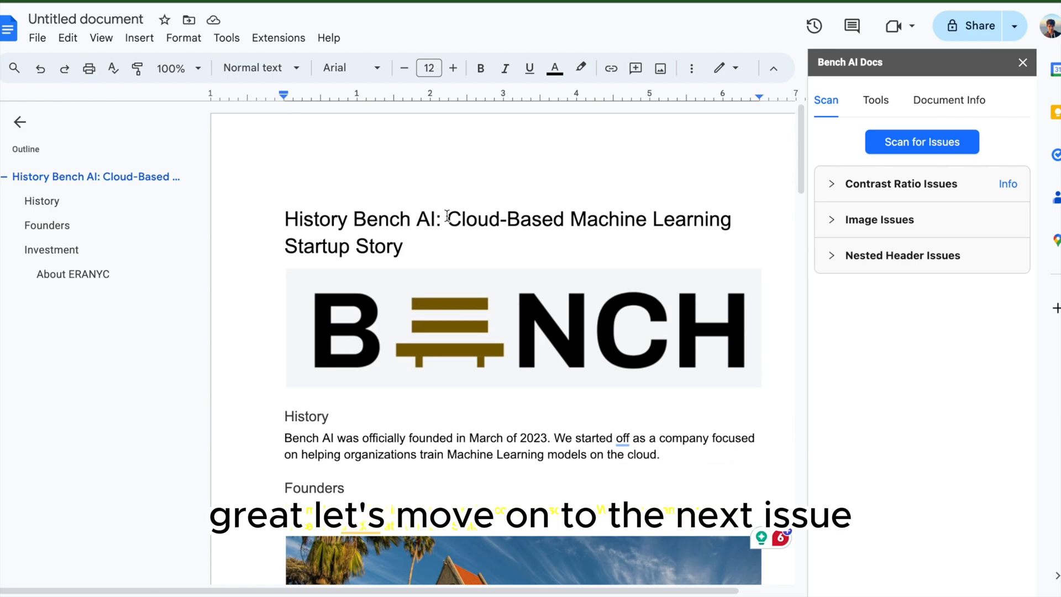
Review the Contrast Ratio Issues results and look through the document for hard-to-read text.
scroll(447, 216, down, 2)
click(844, 184)
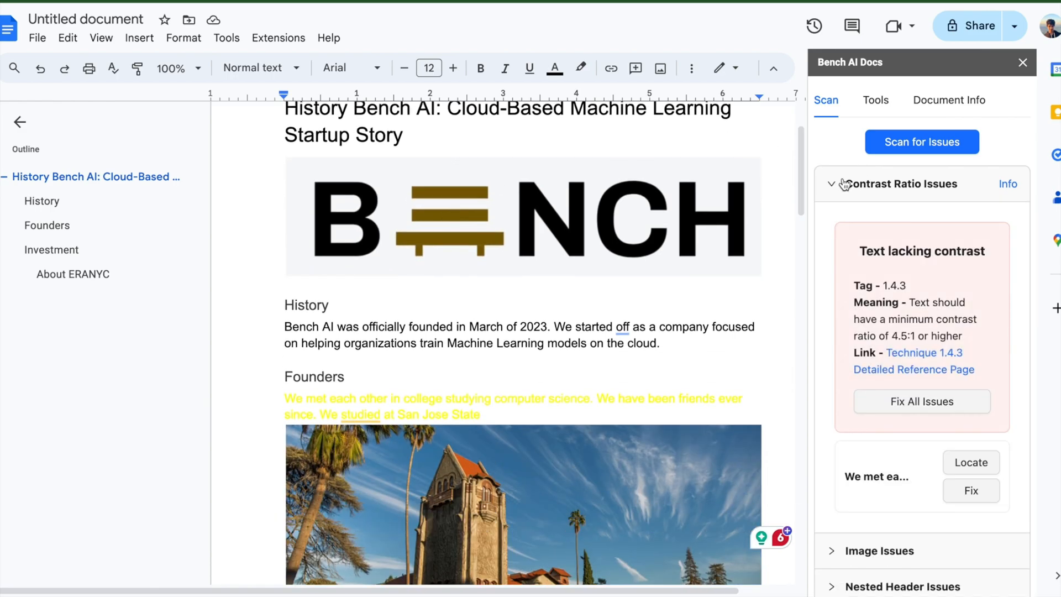
scroll(582, 300, down, 1)
scroll(582, 301, up, 2)
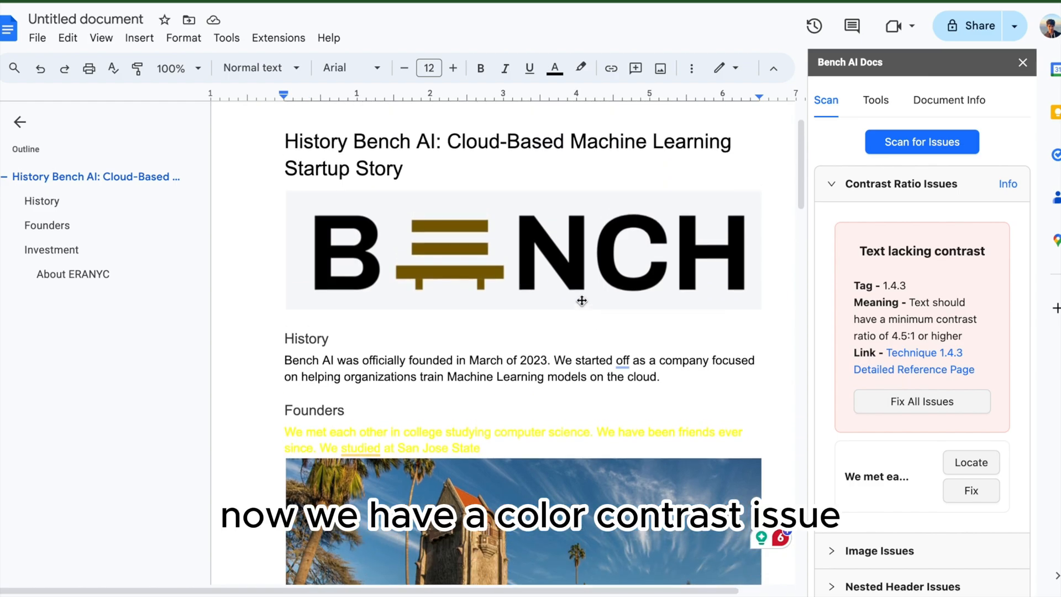
scroll(581, 300, down, 15)
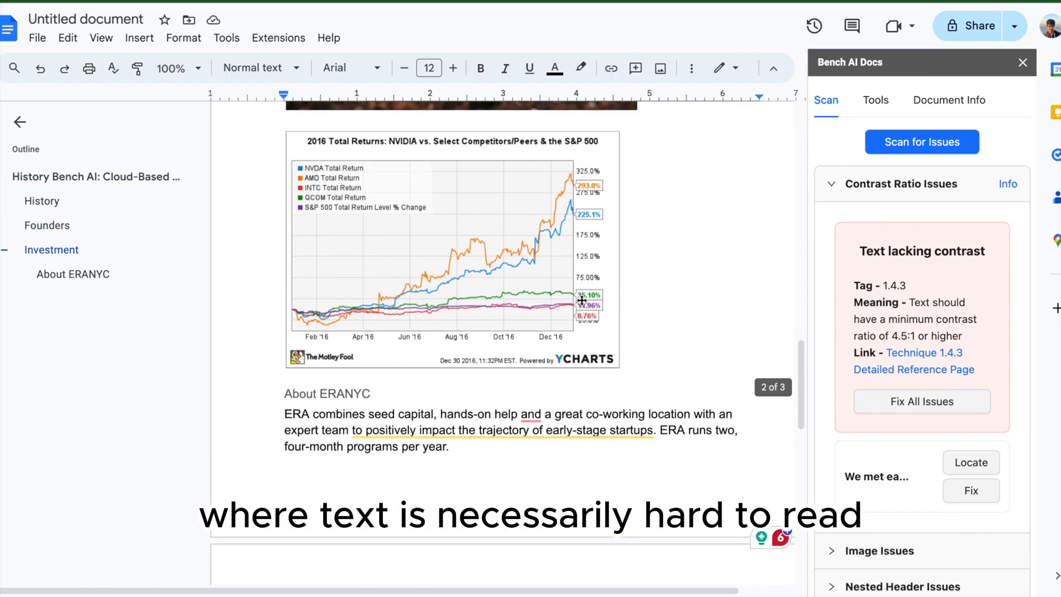
scroll(582, 301, down, 9)
scroll(581, 299, up, 20)
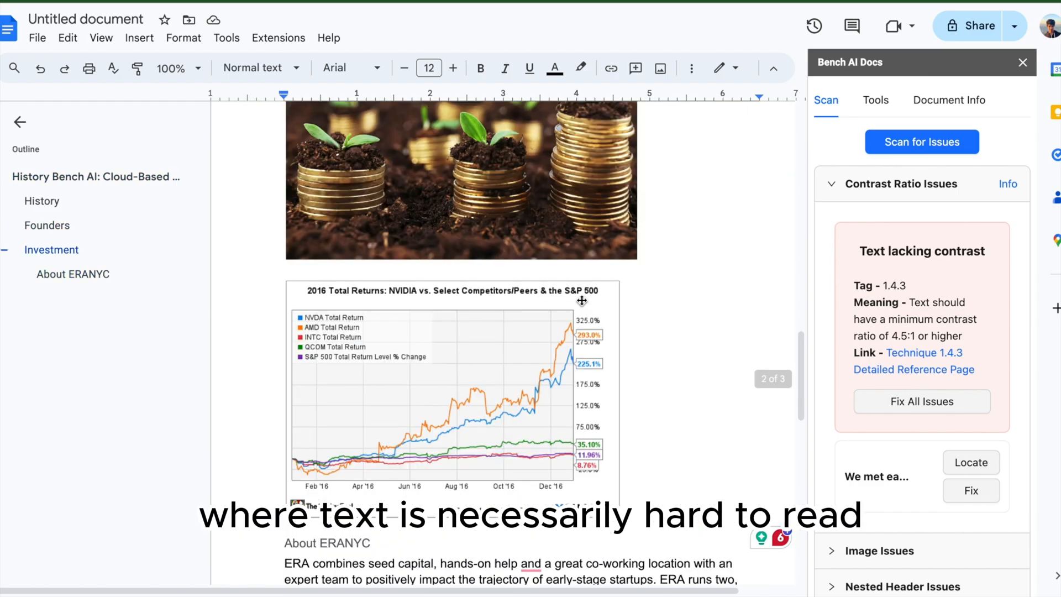
scroll(572, 337, down, 2)
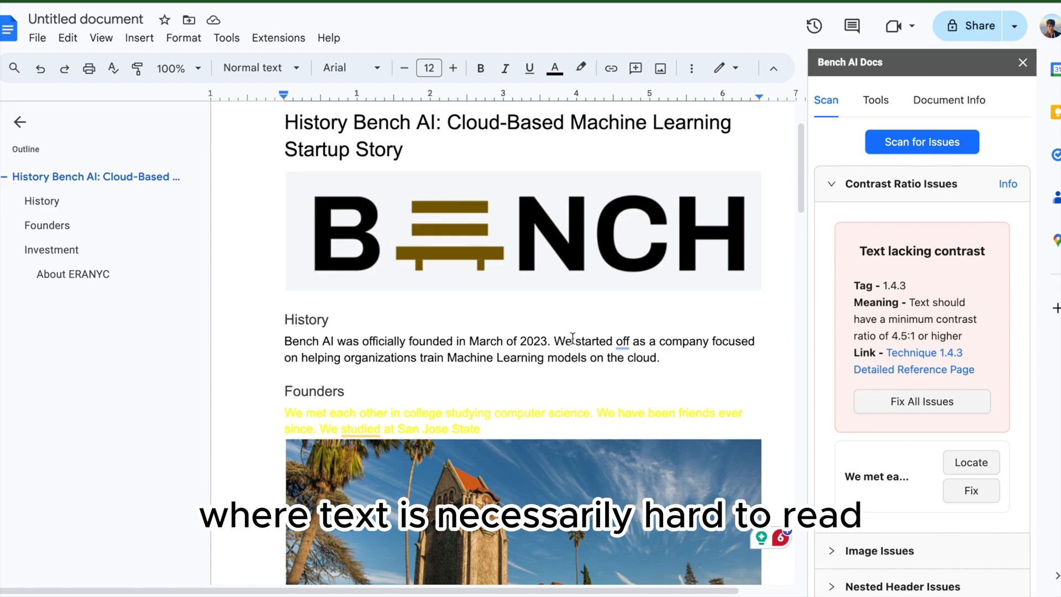
Locate the flagged "We met ea..." passage under Founders and apply the contrast ratio fix to it.
click(965, 461)
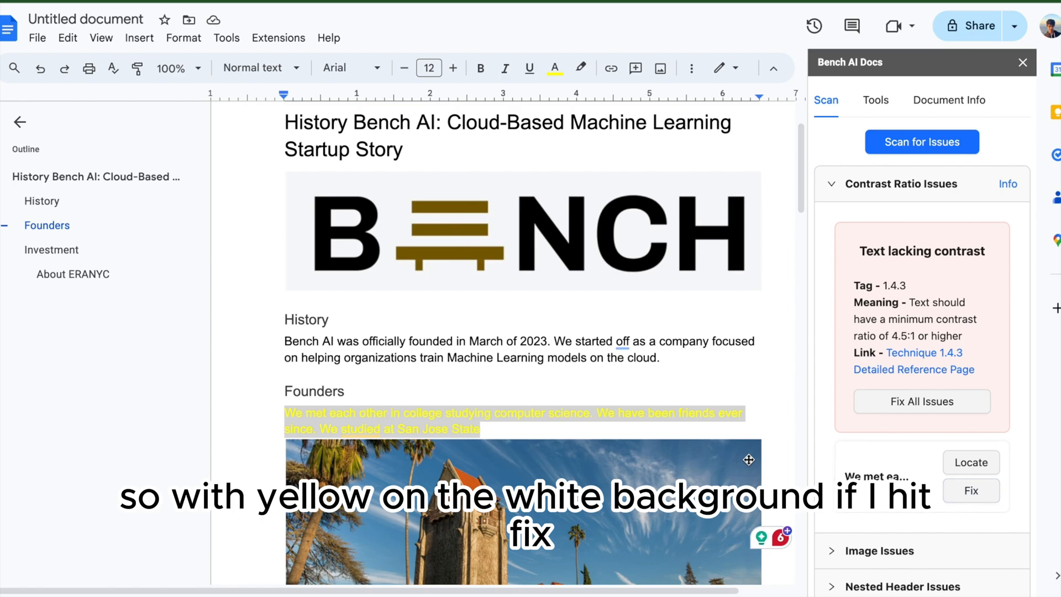
click(964, 494)
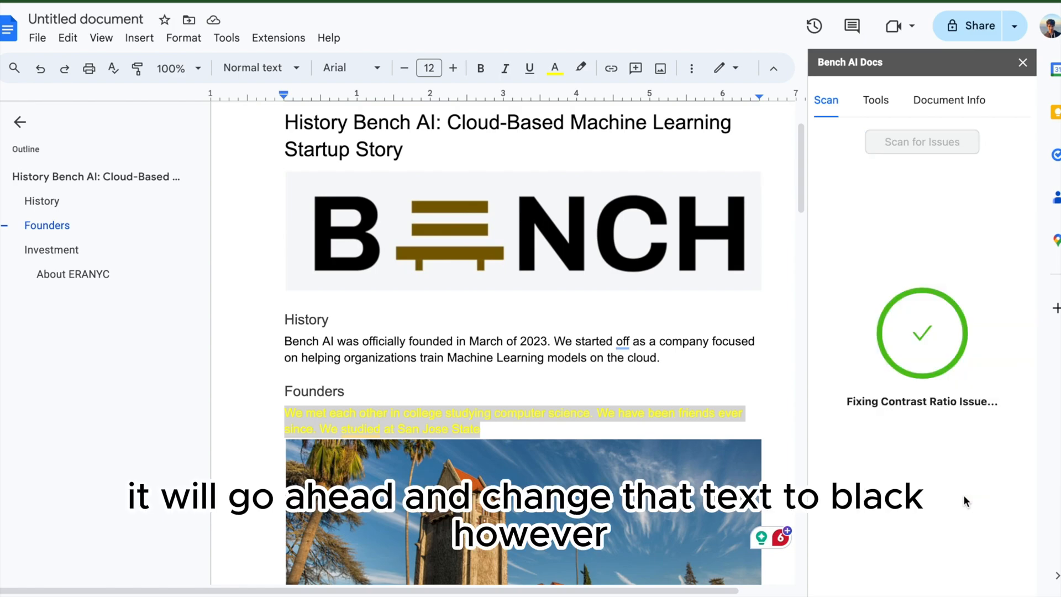
click(592, 378)
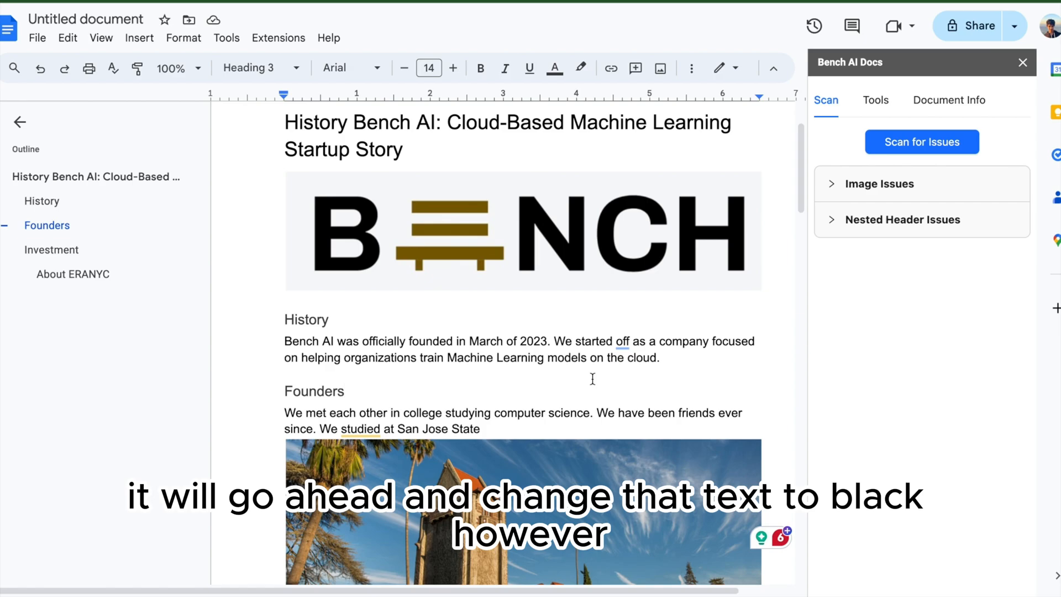
Look over the rest of the document and select "March of 2023" in the History paragraph.
scroll(592, 379, down, 20)
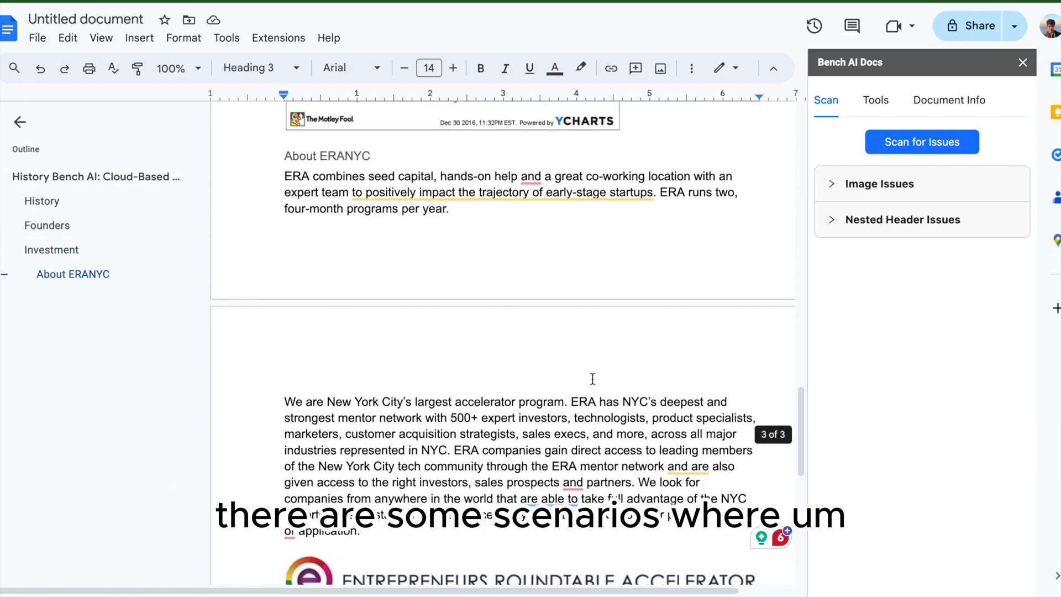
scroll(592, 379, down, 10)
scroll(592, 378, up, 8)
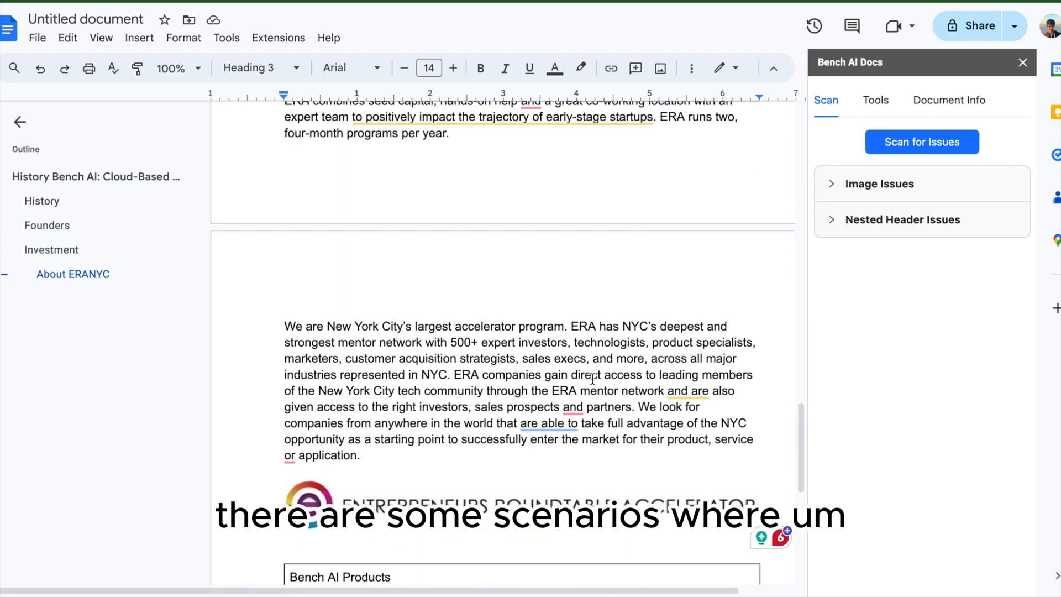
scroll(593, 378, up, 20)
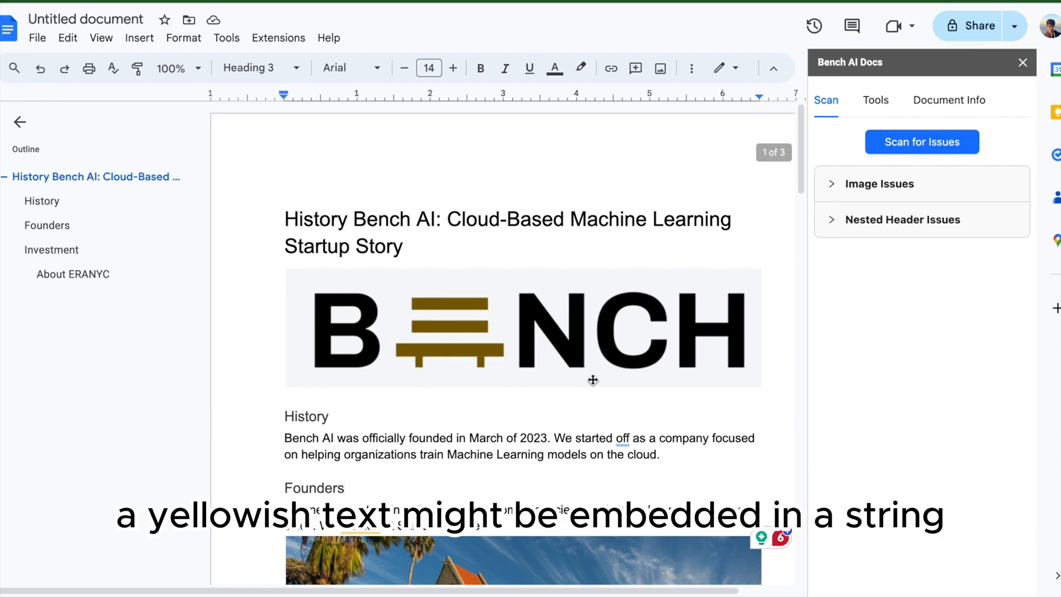
drag(468, 438, 547, 437)
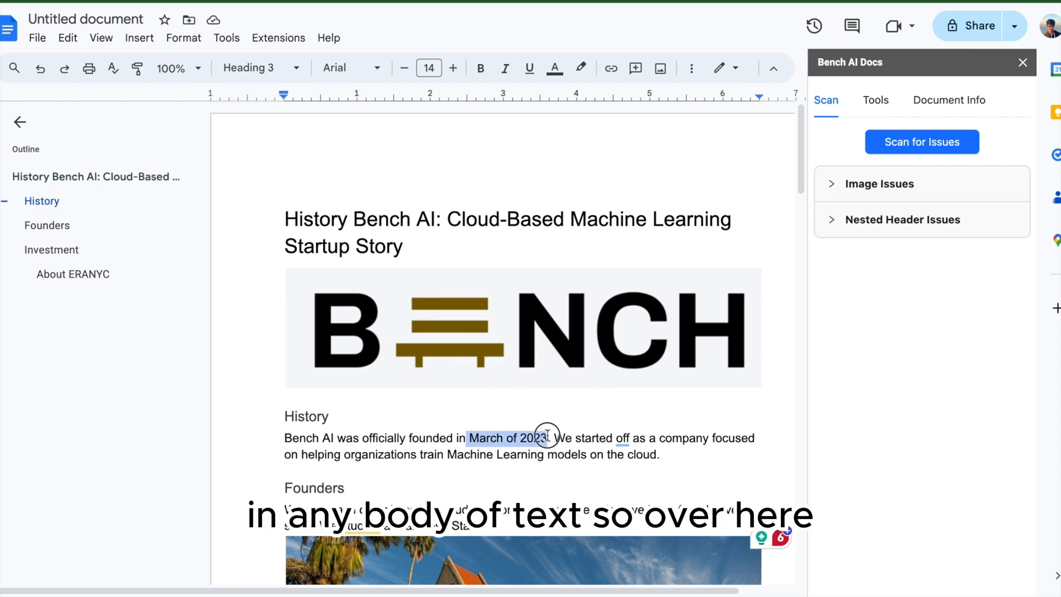
click(580, 67)
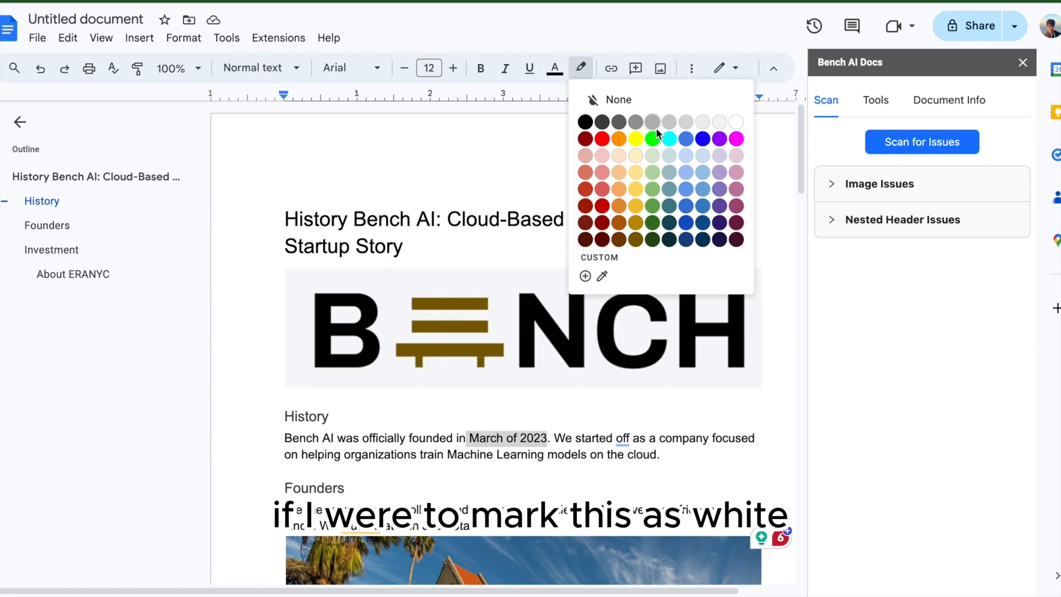
click(737, 122)
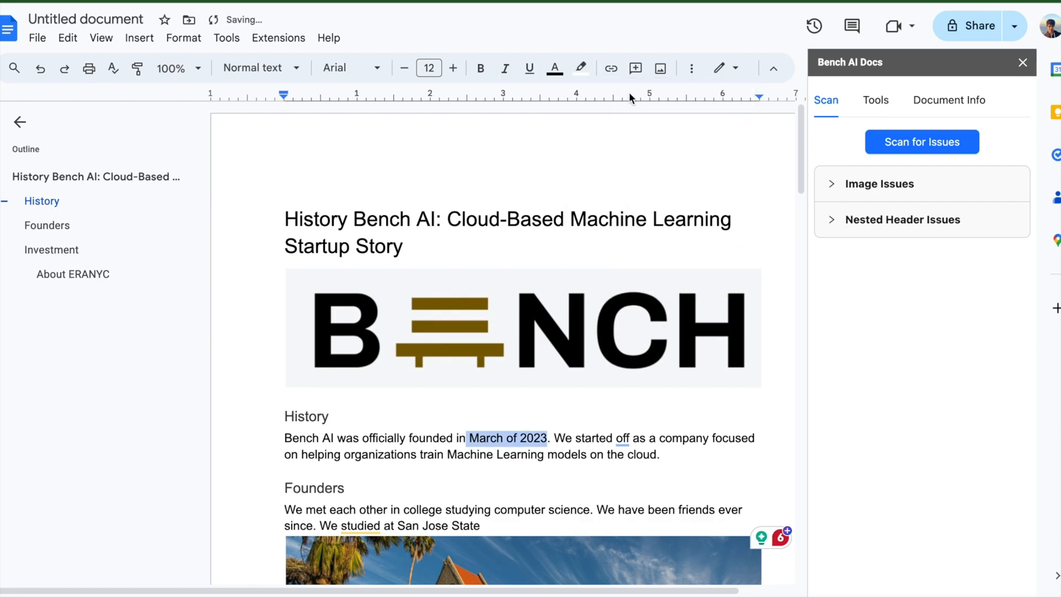
click(580, 67)
click(638, 105)
Set the text color of the selected "March of 2023" to white, then deselect it.
click(554, 68)
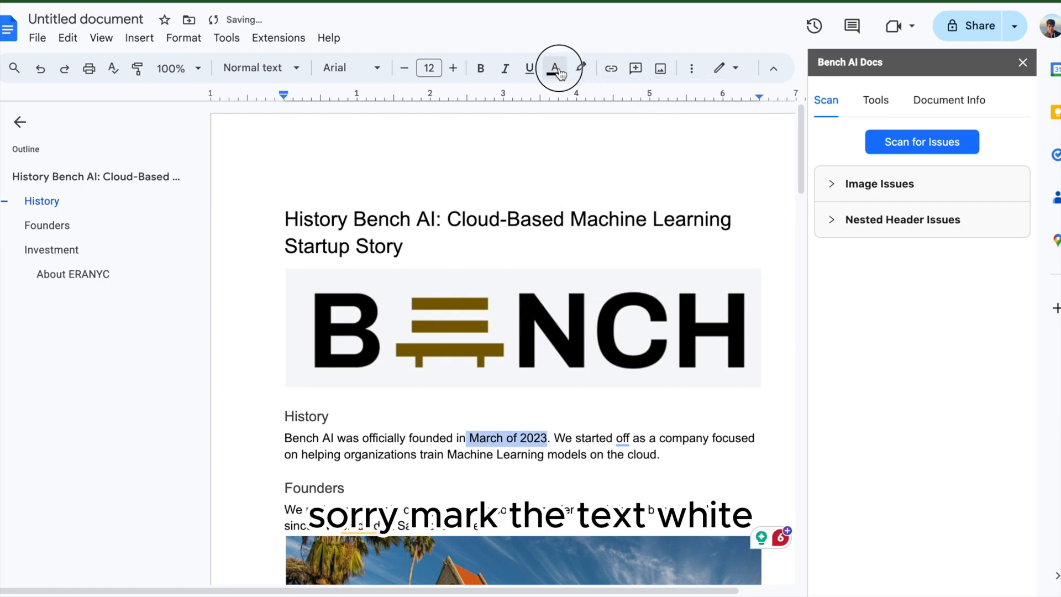
click(711, 96)
click(586, 418)
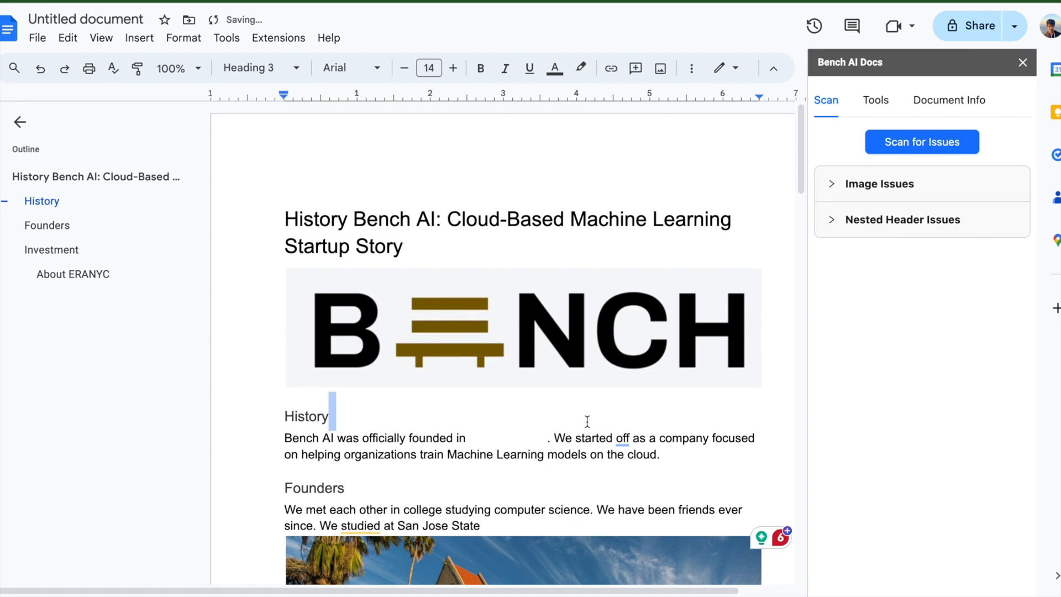
click(515, 439)
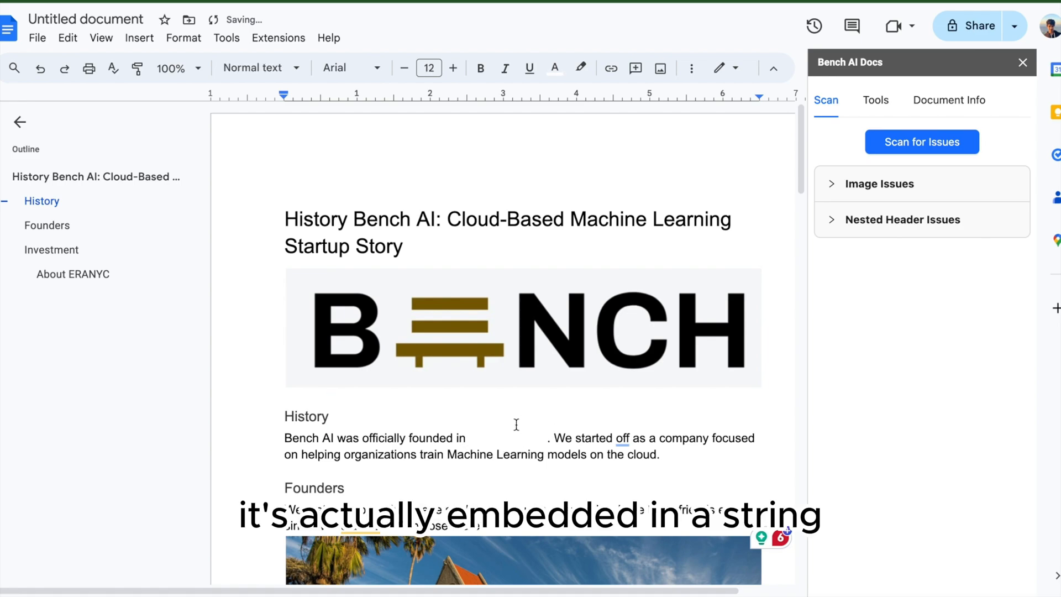
Run the add-on's deep scan for contrast ratios and bring its flagged text into view.
click(890, 151)
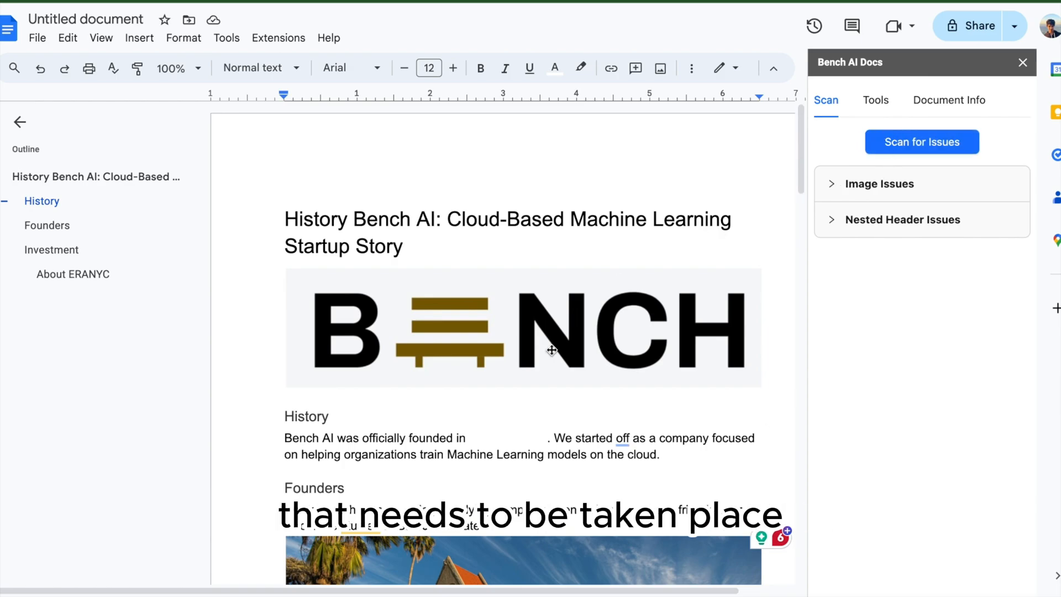
click(873, 103)
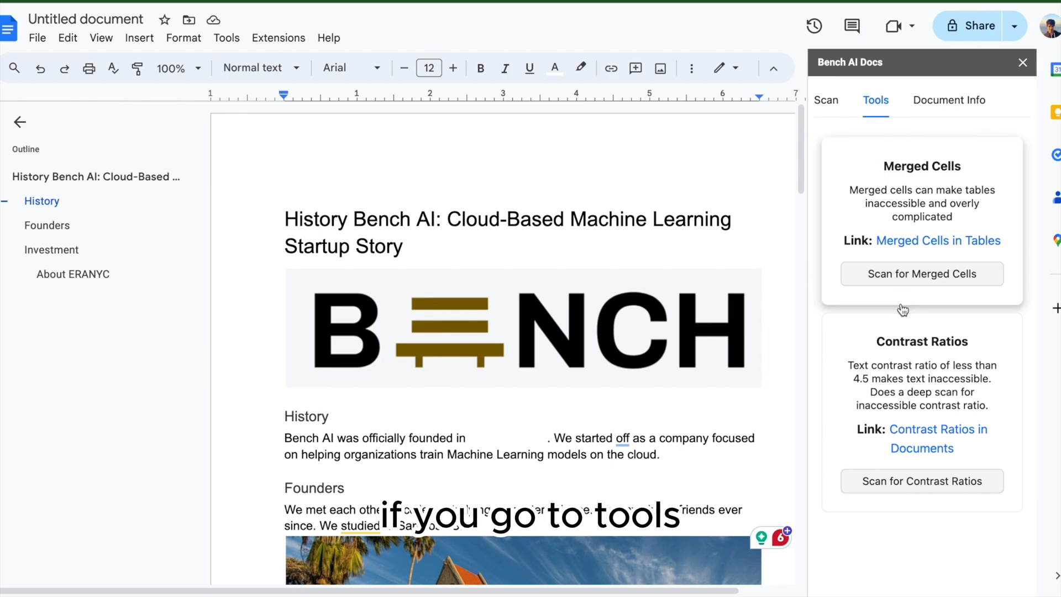
click(908, 481)
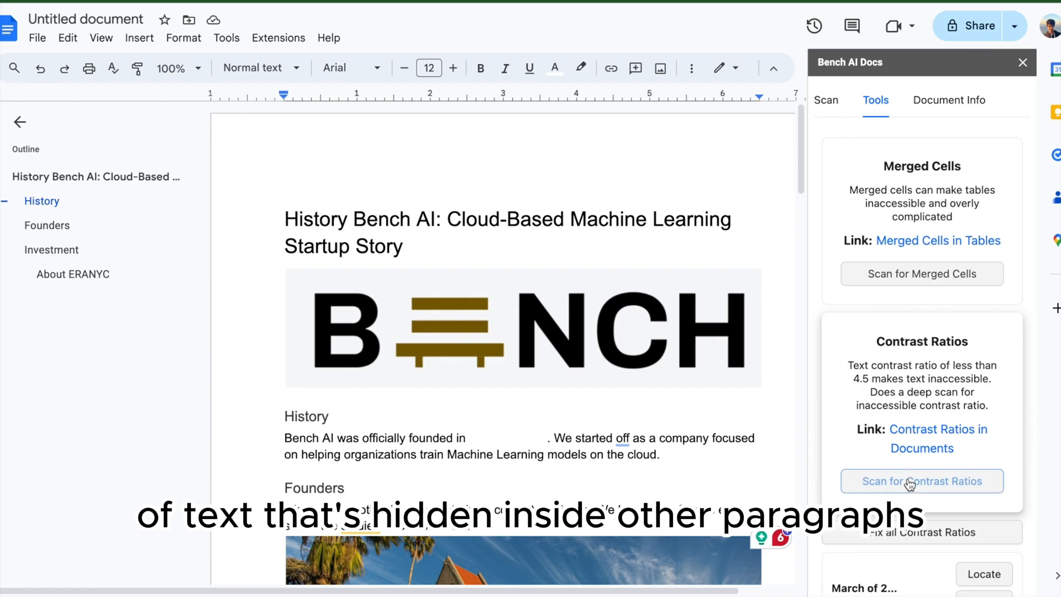
scroll(910, 485, down, 1)
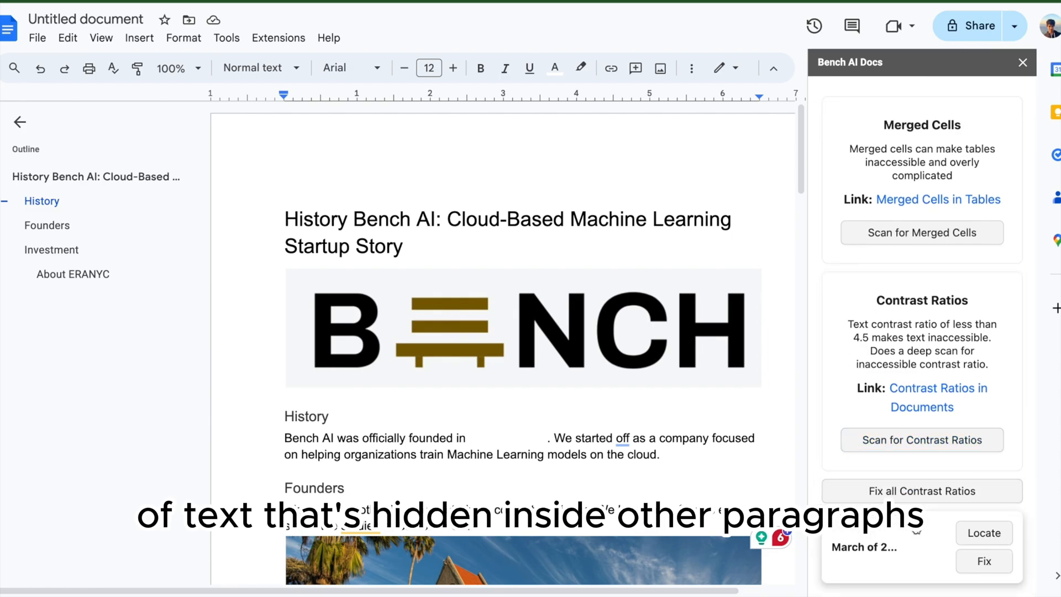
Locate the flagged "March of 2..." text in the History paragraph and fix its contrast ratio.
click(995, 534)
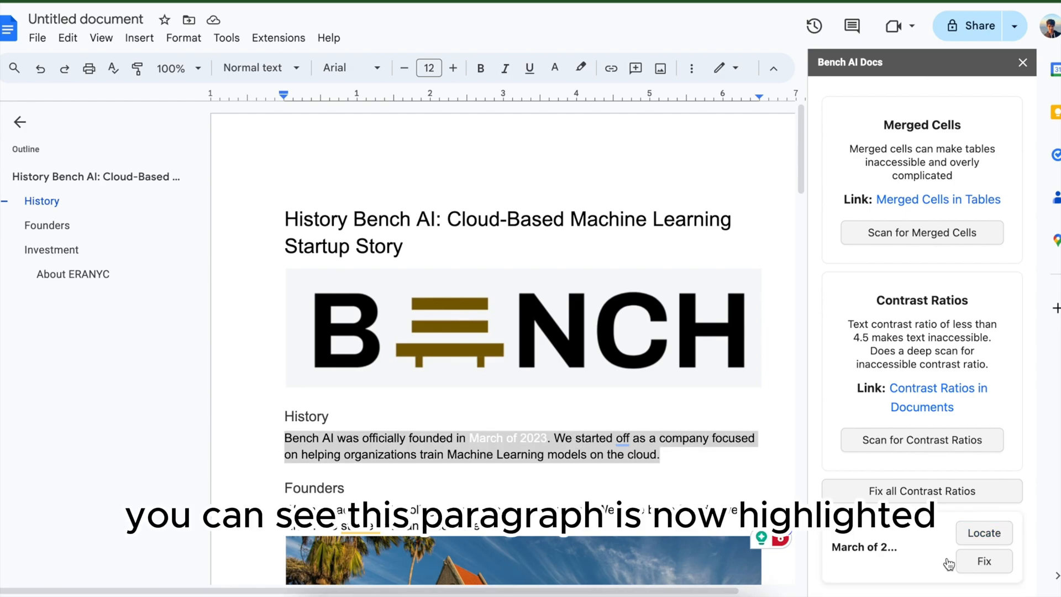
click(979, 562)
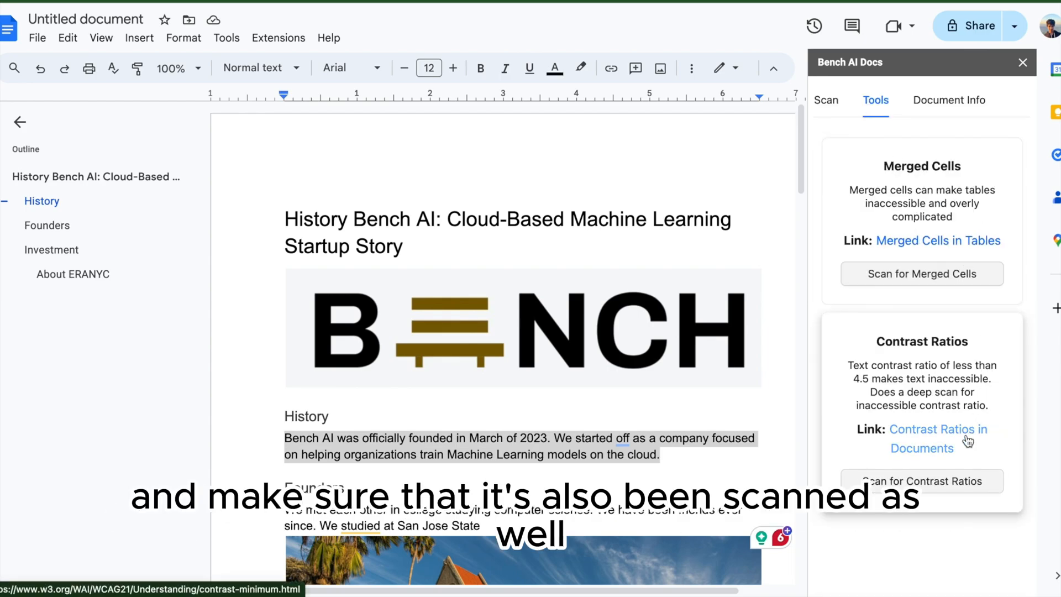
click(678, 447)
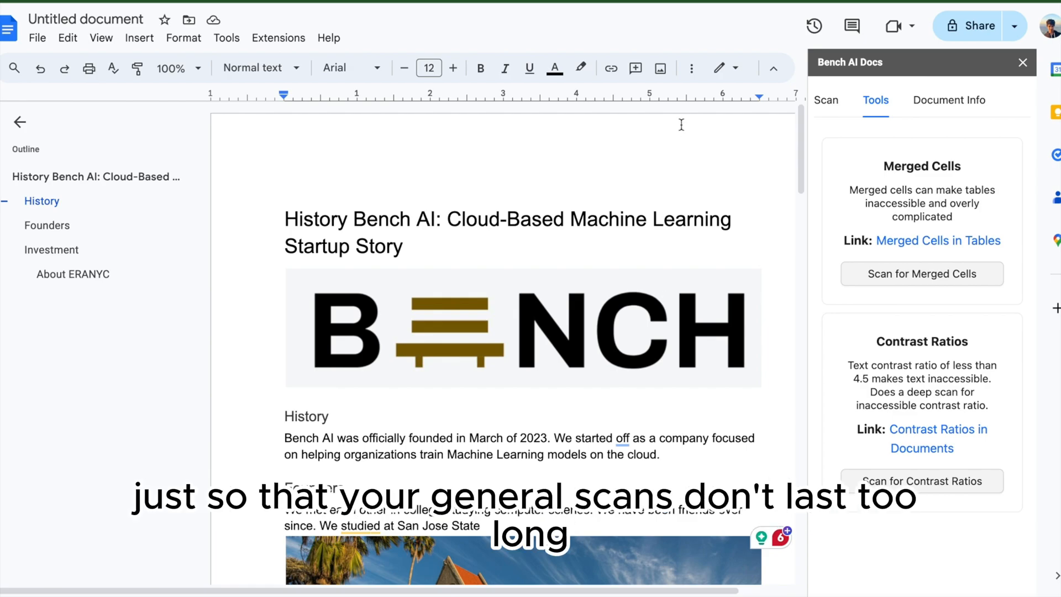
Return to the general scan results and review the explanation of the Nested Header Issues.
click(836, 101)
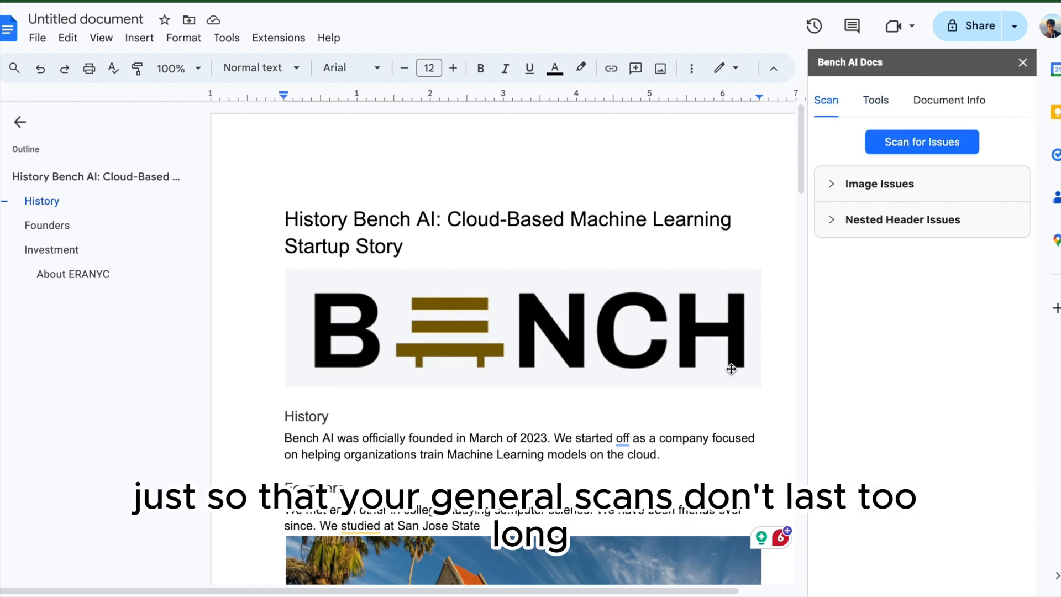
scroll(526, 458, down, 1)
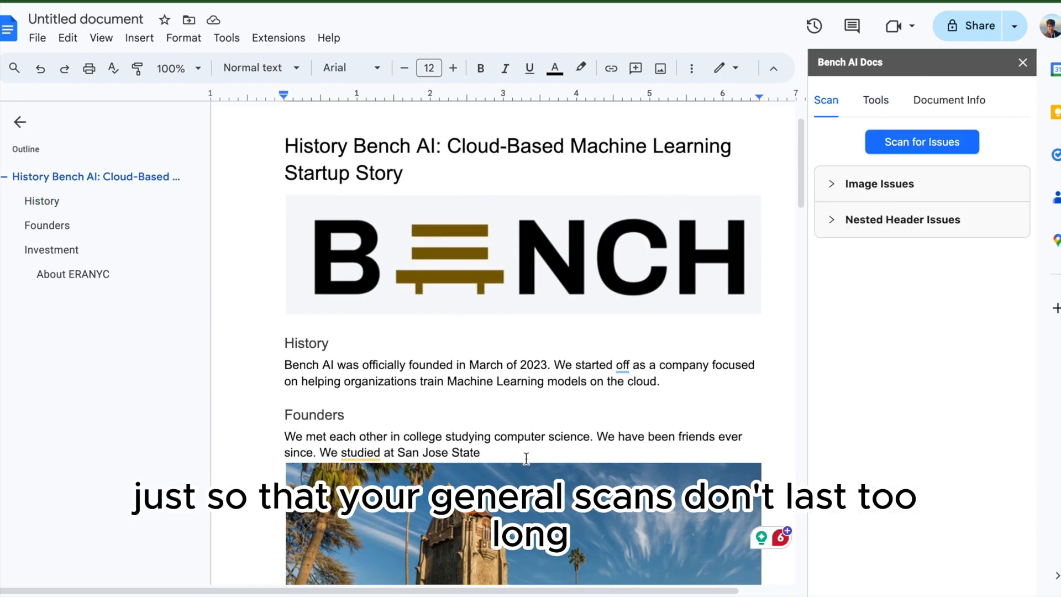
click(881, 219)
scroll(884, 279, down, 1)
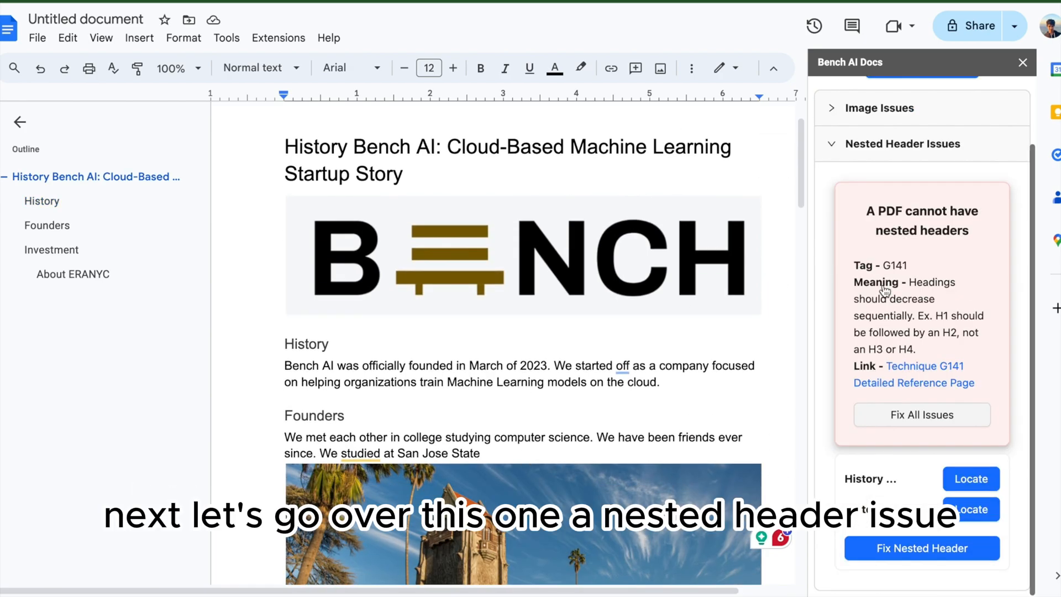
Locate the flagged document title and History heading, and check the heading level of each.
click(968, 484)
scroll(578, 472, up, 1)
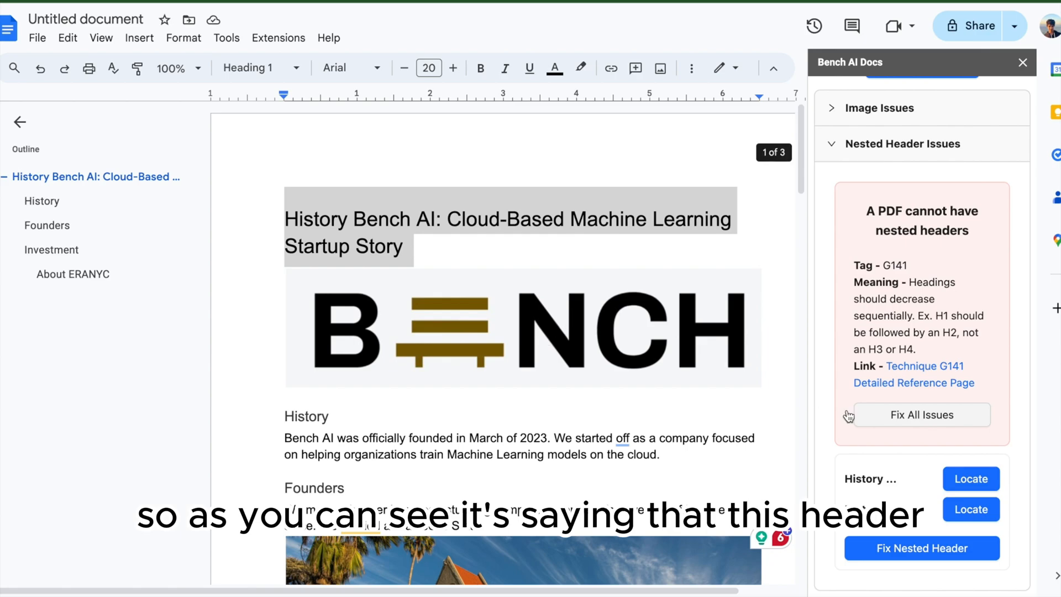
click(379, 215)
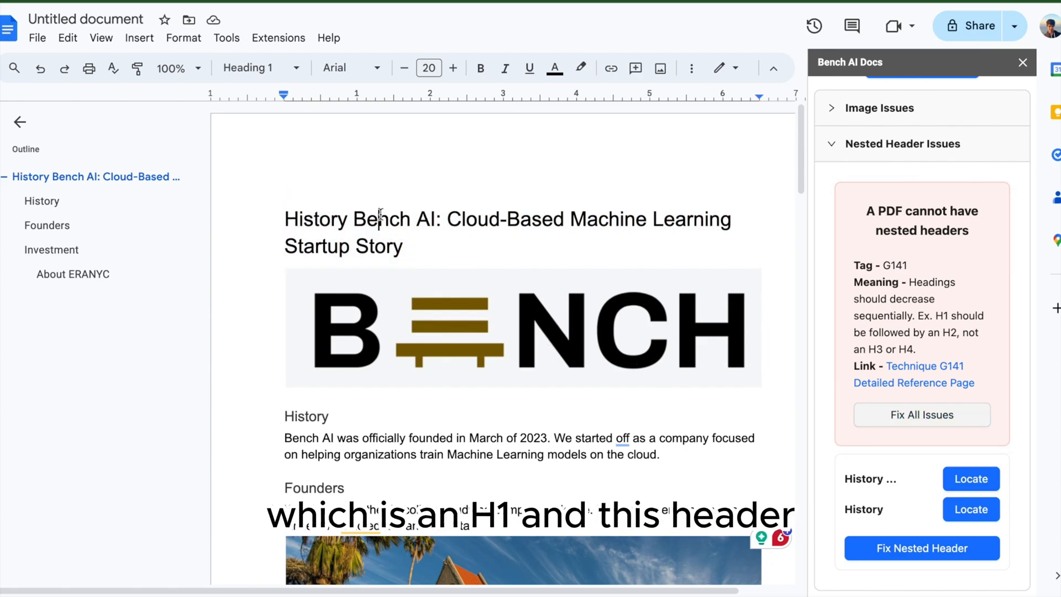
click(971, 508)
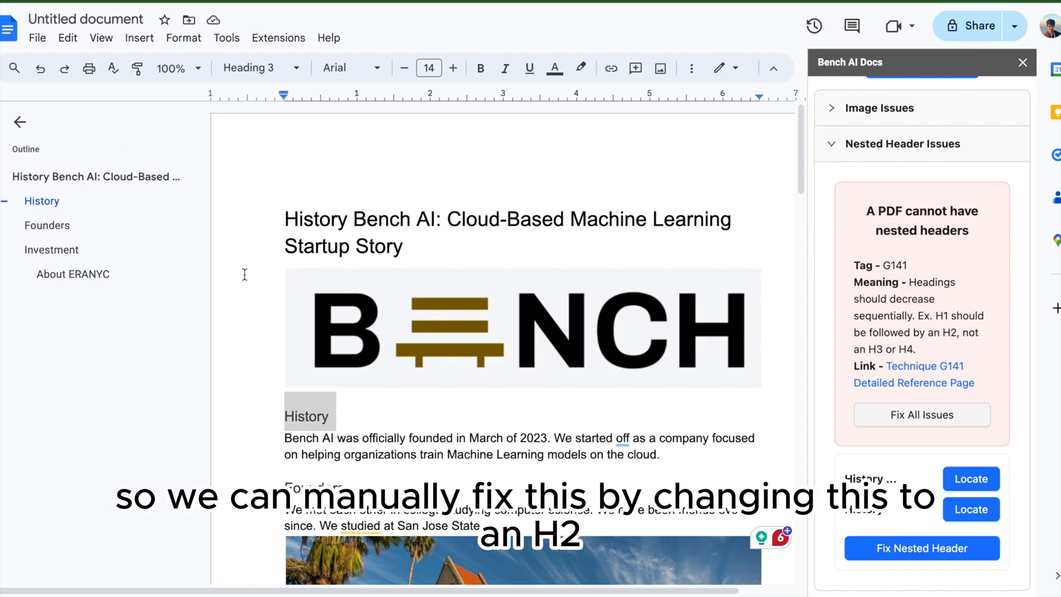
double_click(311, 416)
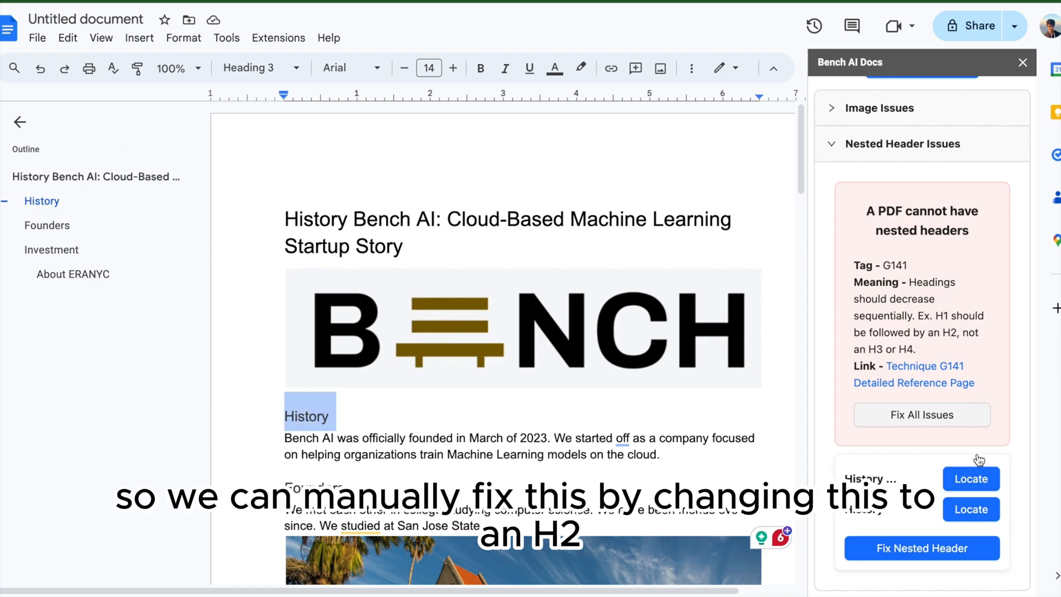
Fix all Nested Header Issues and select the History heading to check its heading level.
click(940, 423)
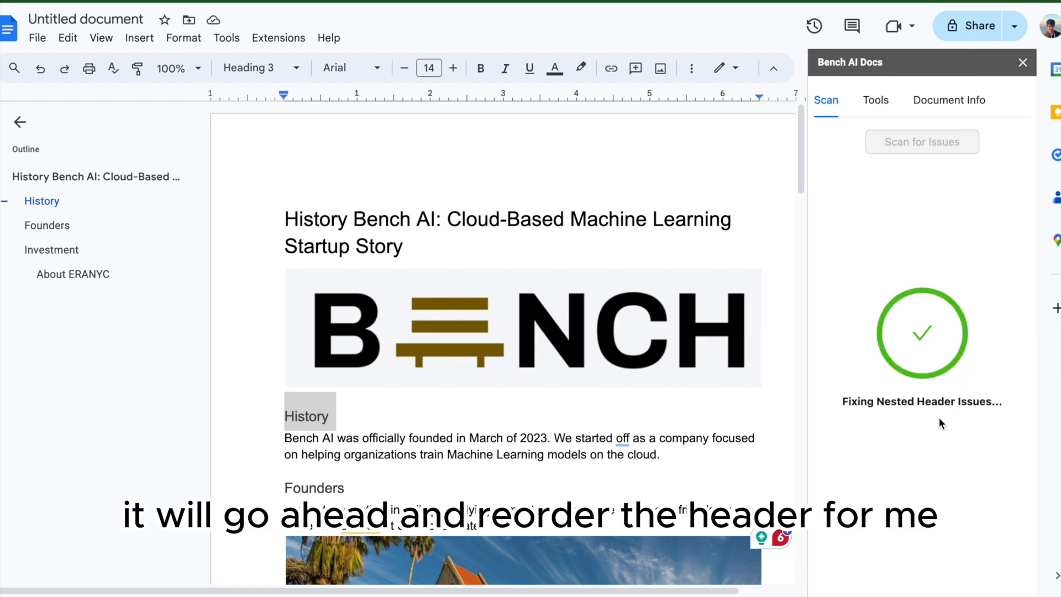
double_click(325, 403)
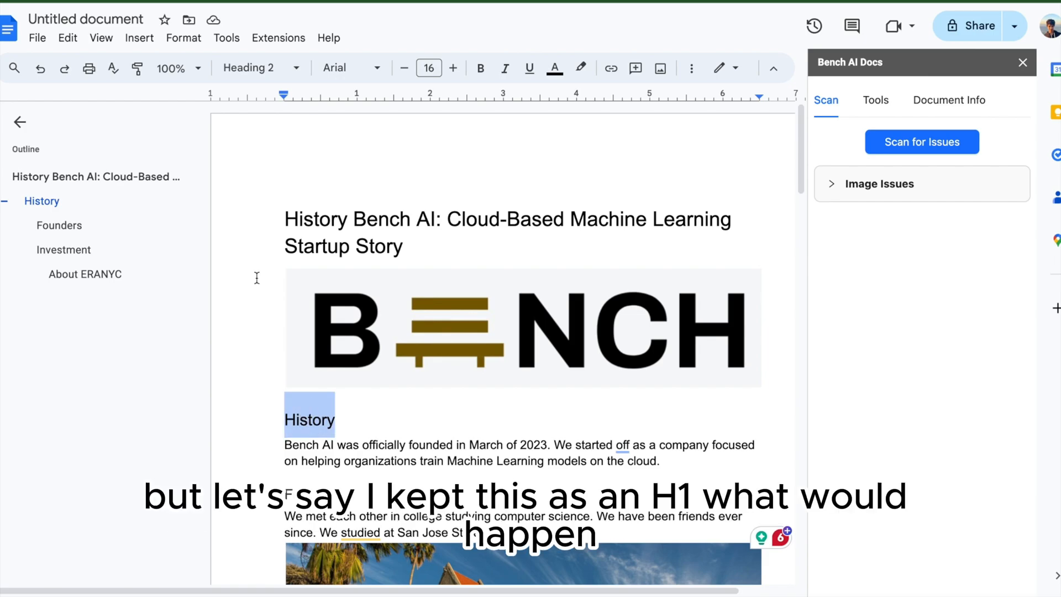
Set the History heading to Heading 1 and scan the document for issues again.
click(252, 66)
mouse_move(315, 275)
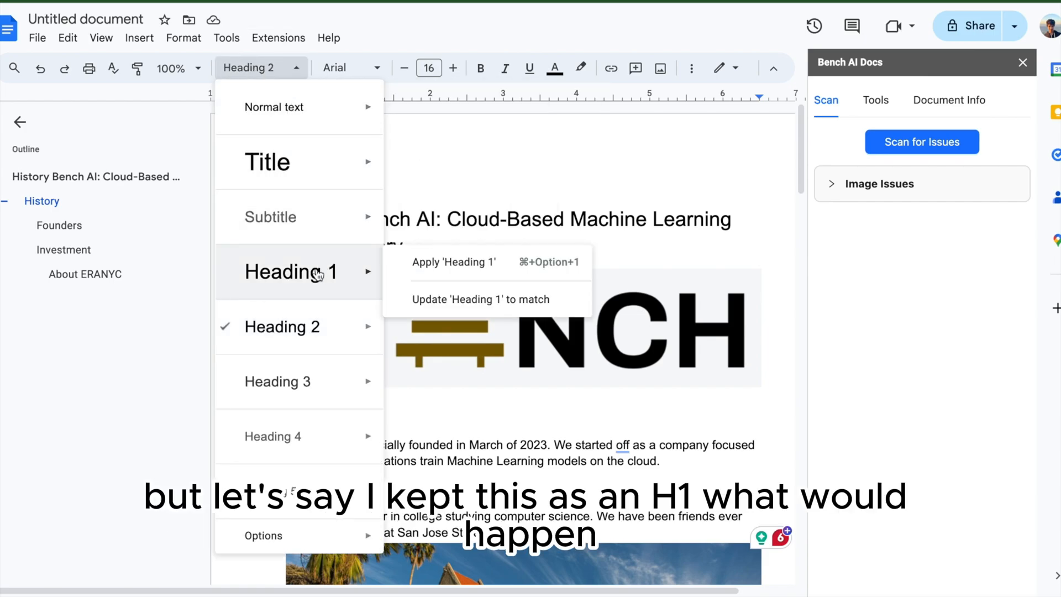
click(421, 275)
click(888, 141)
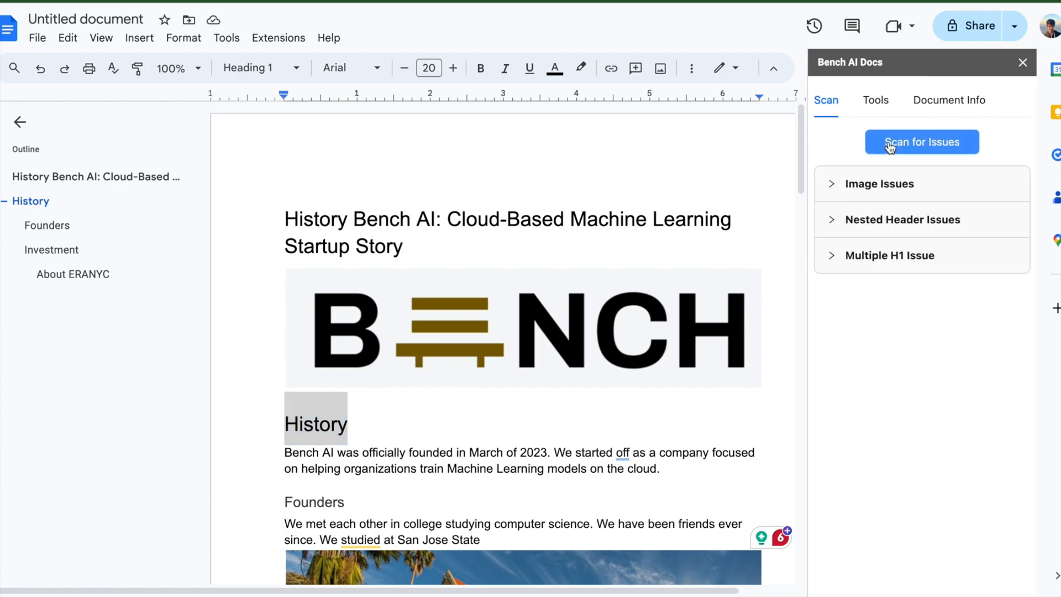
Review the explanations and flagged headings under Nested Header Issues and Multiple H1 Issue.
click(861, 218)
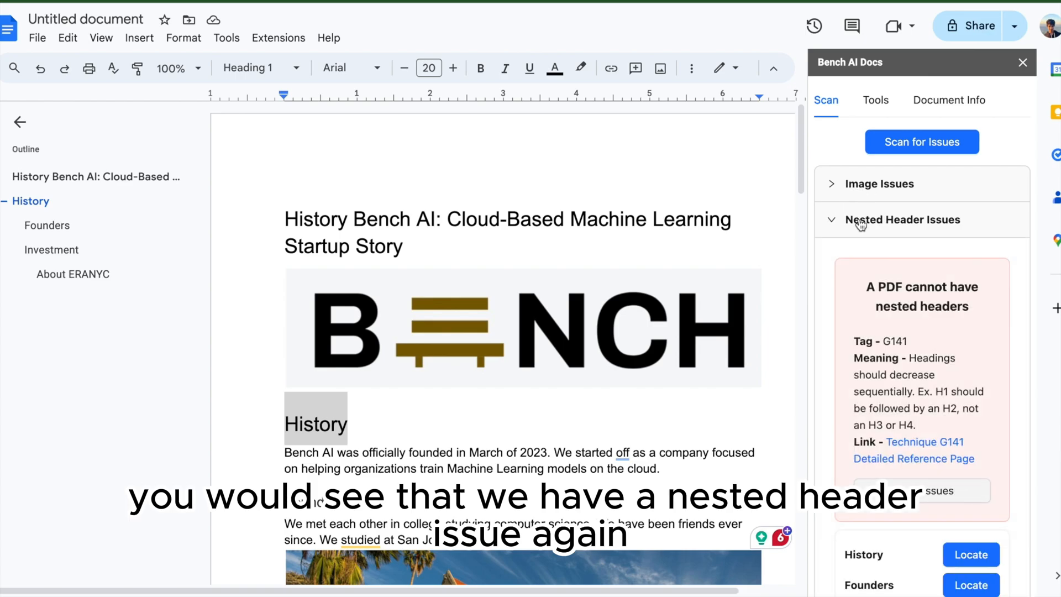
scroll(860, 221, down, 2)
click(874, 566)
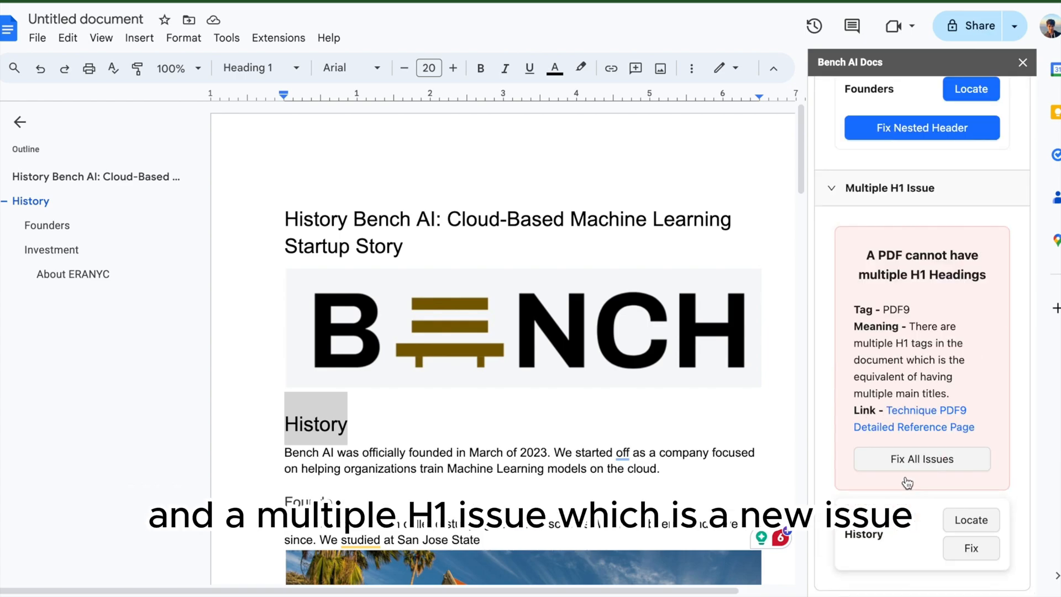
Fix all Multiple H1 issues and rescan the document.
click(913, 454)
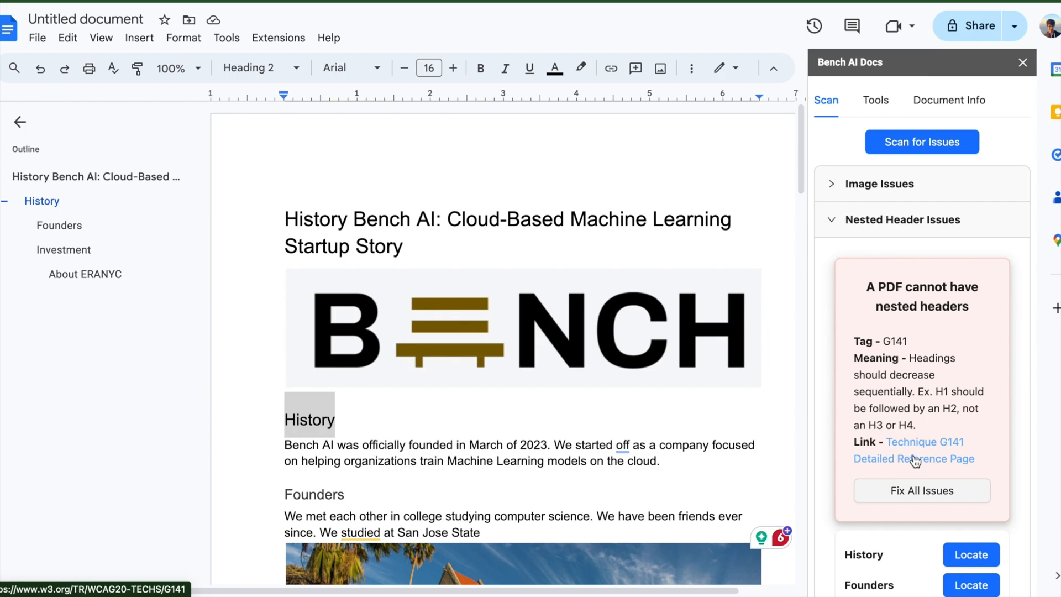
click(912, 140)
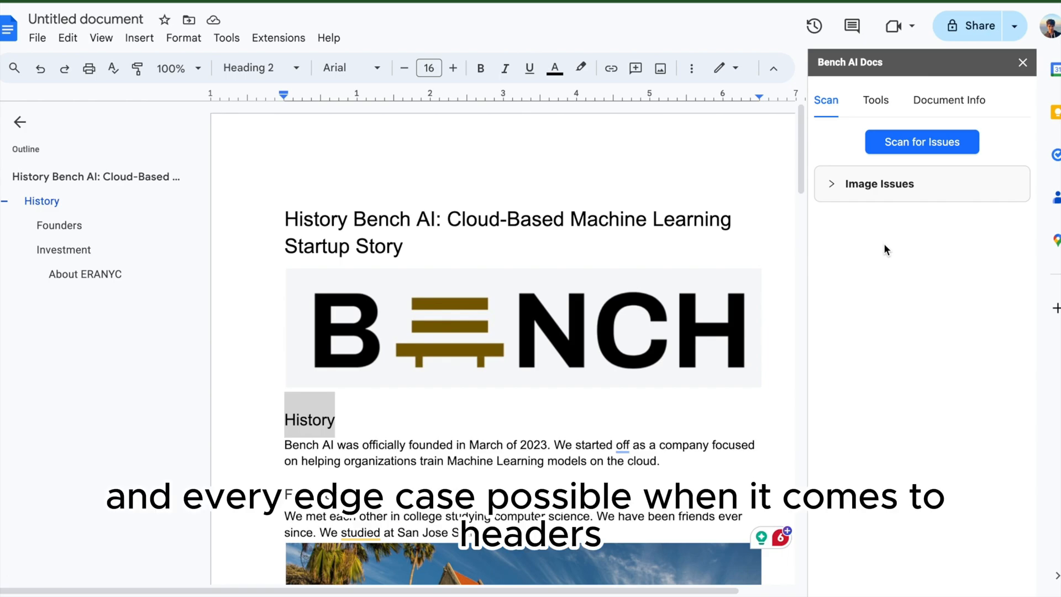
Review the missing alt text entries under Image Issues and locate Pictures 1, 5 and 3 in the document.
click(861, 190)
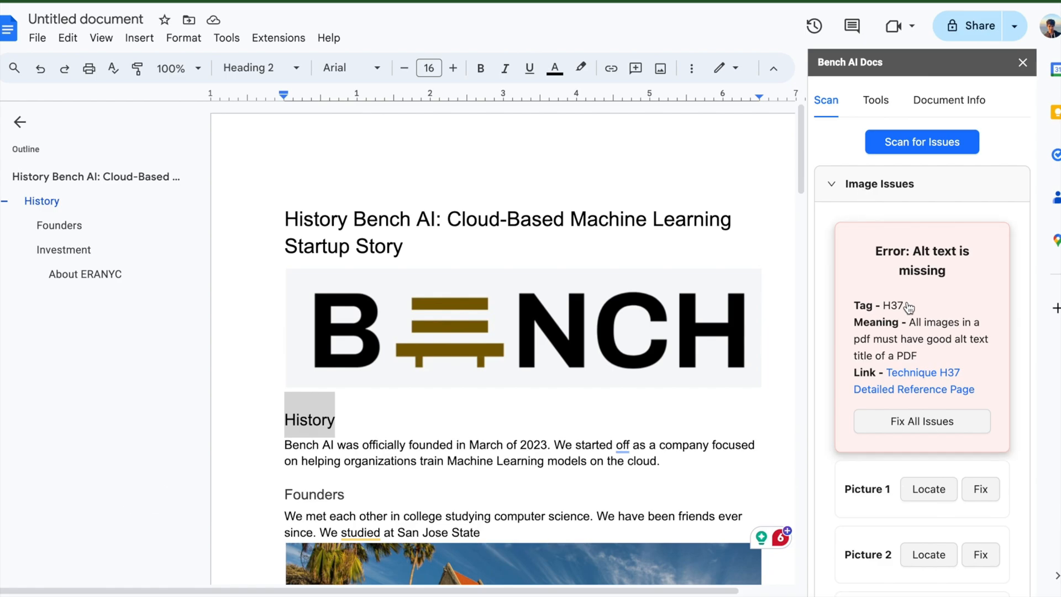
scroll(906, 304, down, 4)
scroll(604, 431, down, 3)
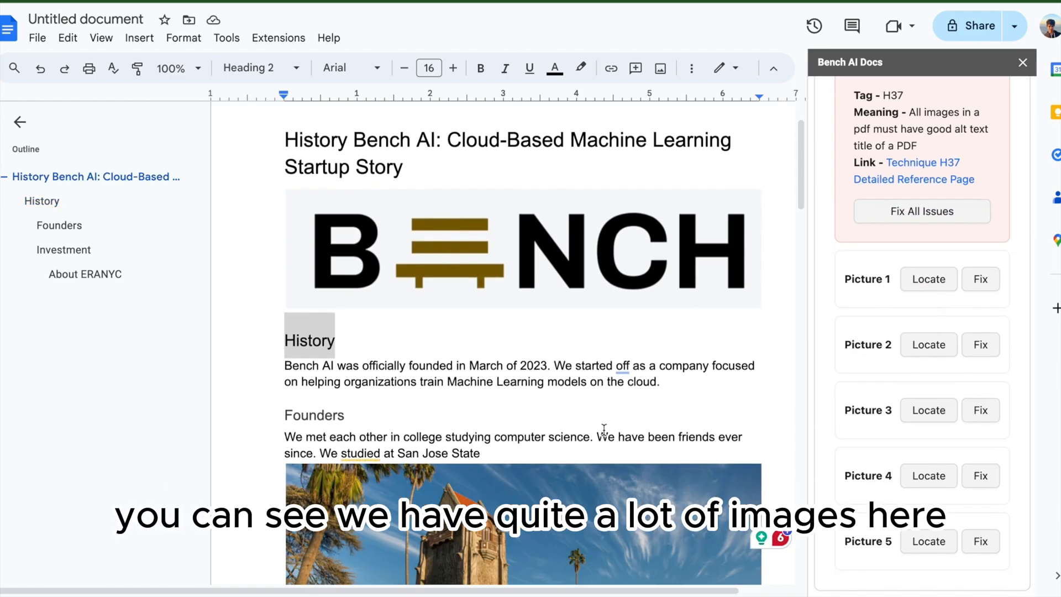
click(503, 365)
click(923, 279)
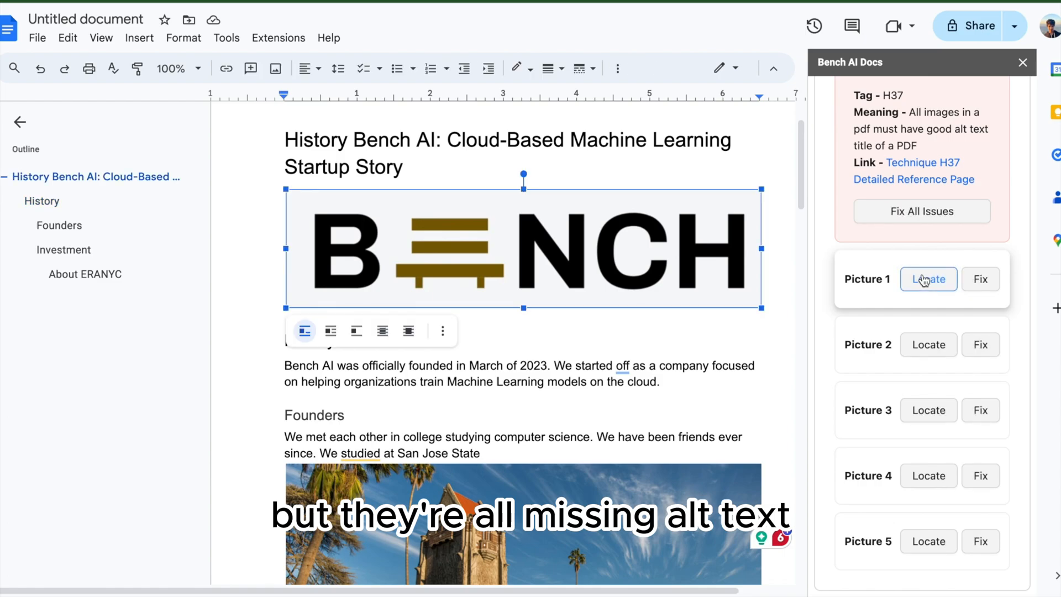
click(921, 547)
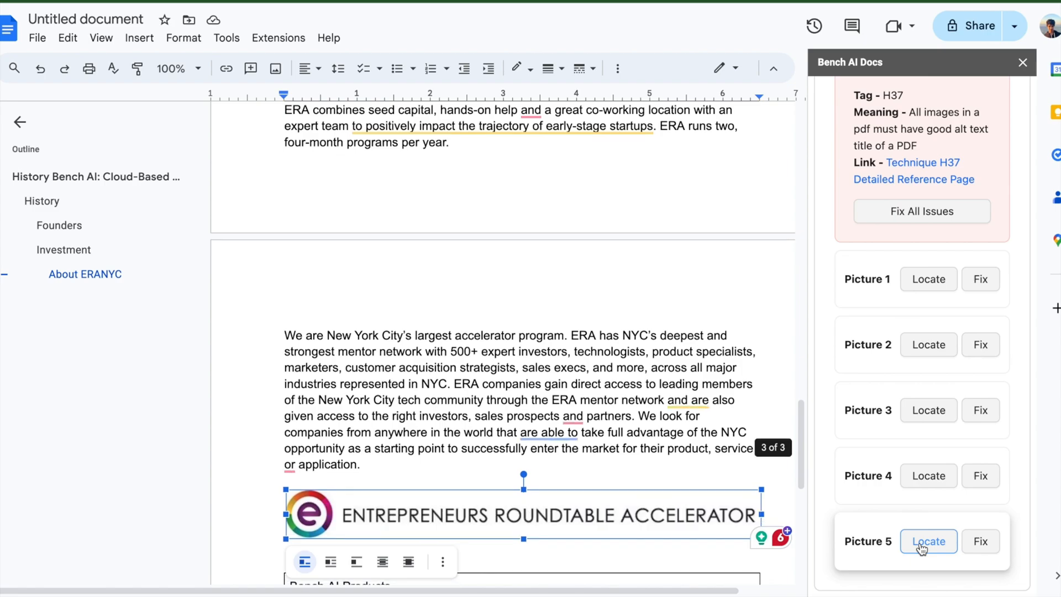
scroll(788, 449, up, 20)
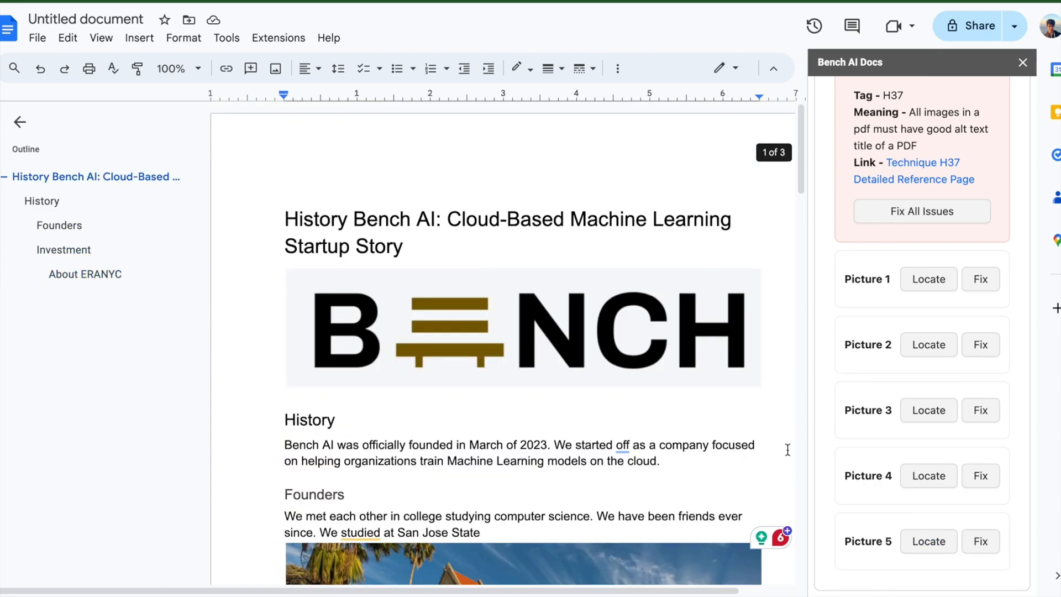
click(906, 476)
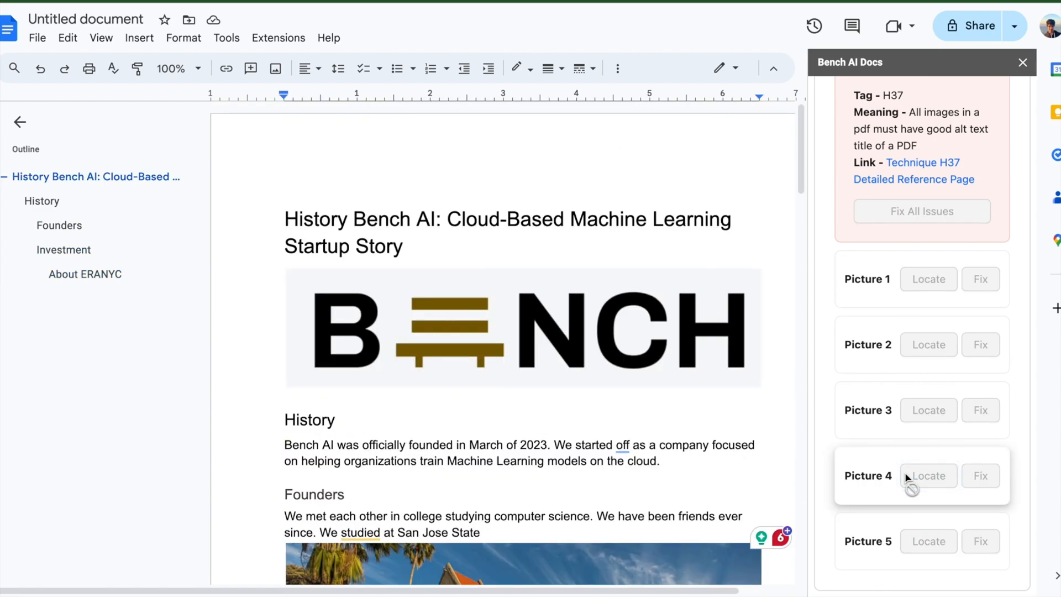
click(943, 422)
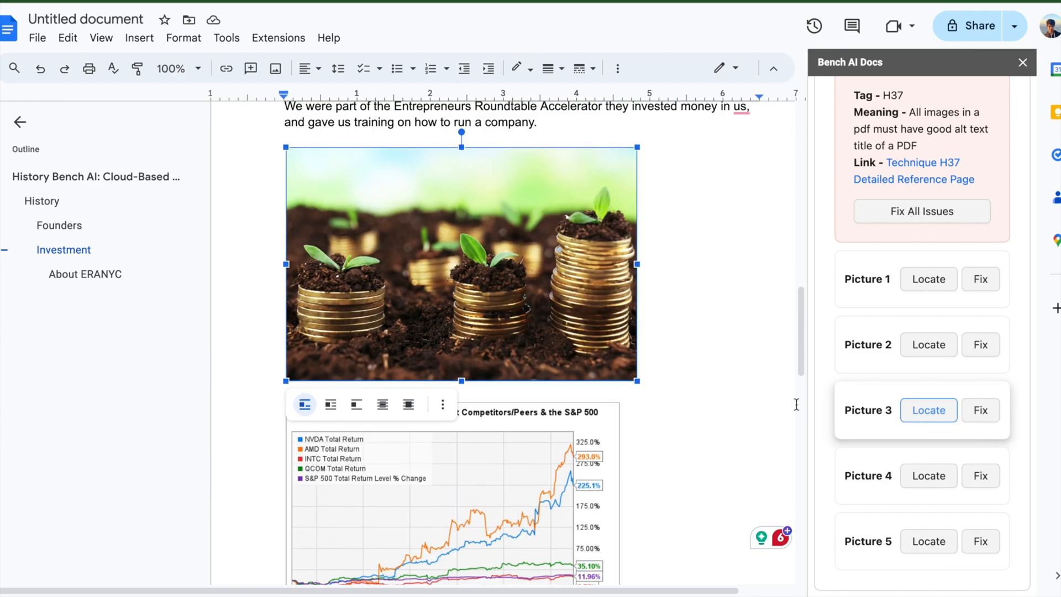
Check the alt text description of the Bench logo and of the campus photo in the Founders section.
right_click(641, 341)
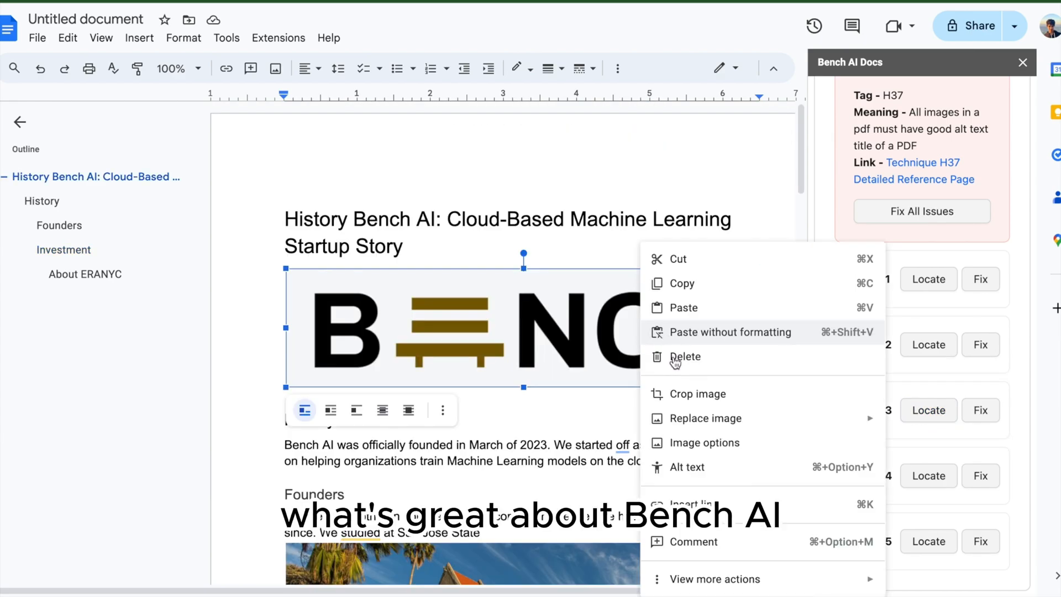
click(685, 467)
scroll(610, 354, down, 5)
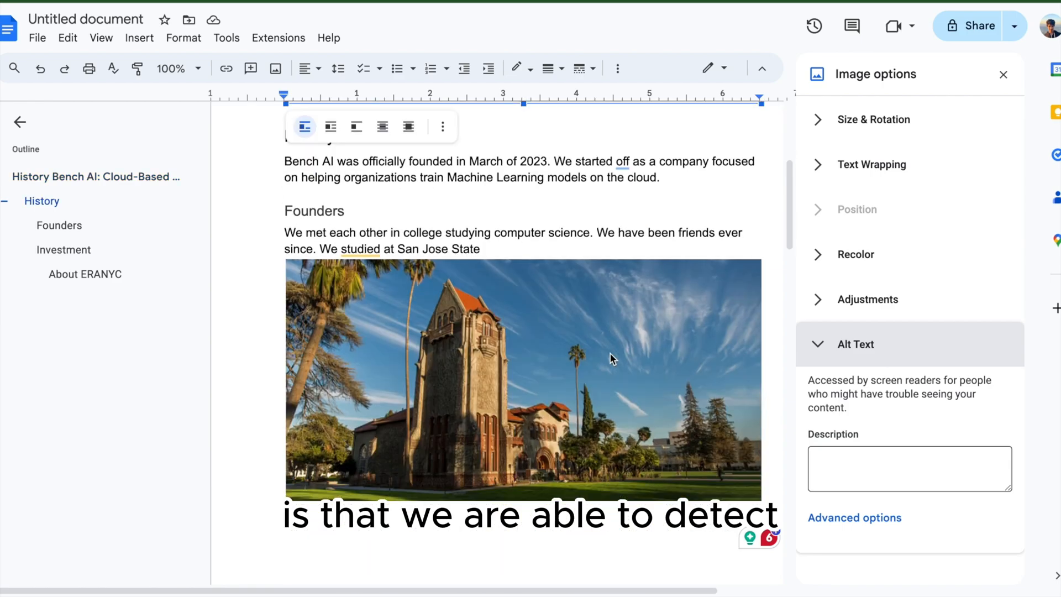
click(611, 354)
Check the alt text descriptions of the coin stacks photo and the total returns graph in the Investment section.
scroll(610, 387, down, 5)
scroll(609, 438, down, 3)
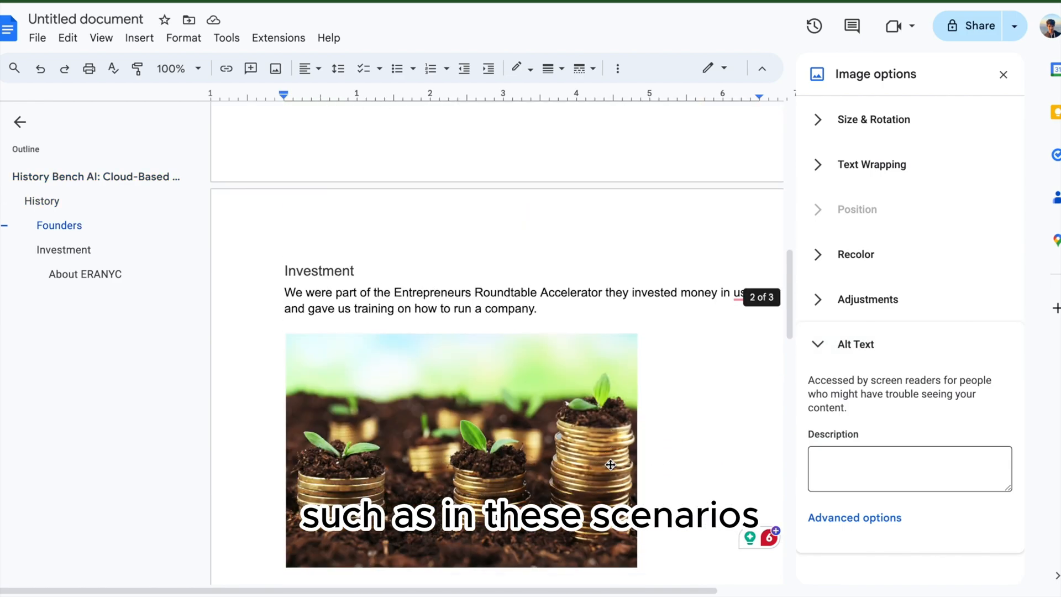
click(573, 451)
scroll(573, 451, down, 5)
click(573, 451)
Check the Entrepreneurs Roundtable Accelerator logo's alt text, reselect the total returns graph and close the image options.
scroll(572, 450, down, 3)
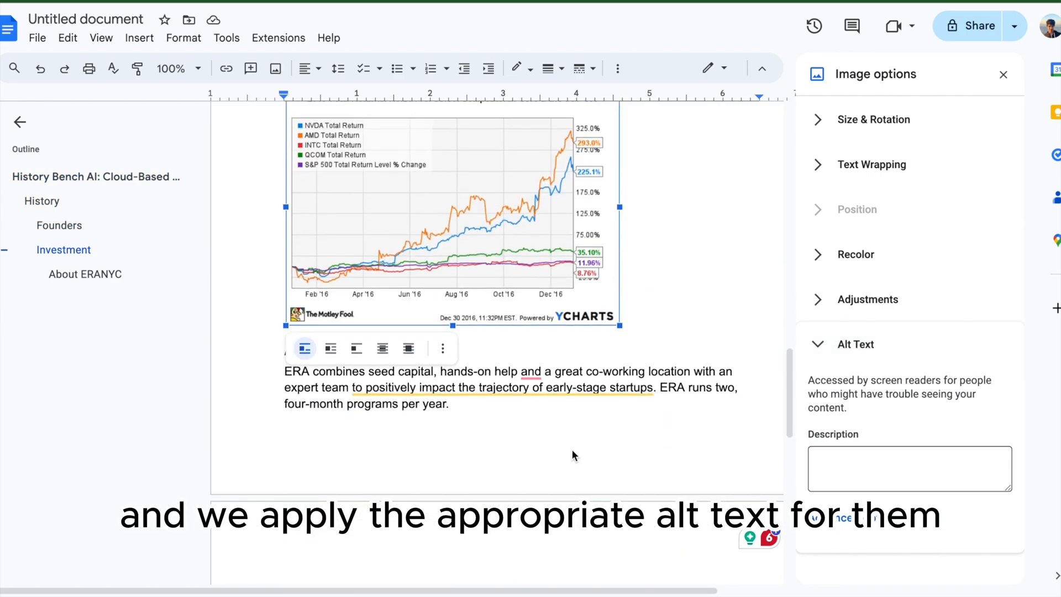
scroll(560, 462, down, 5)
scroll(560, 462, down, 1)
click(555, 476)
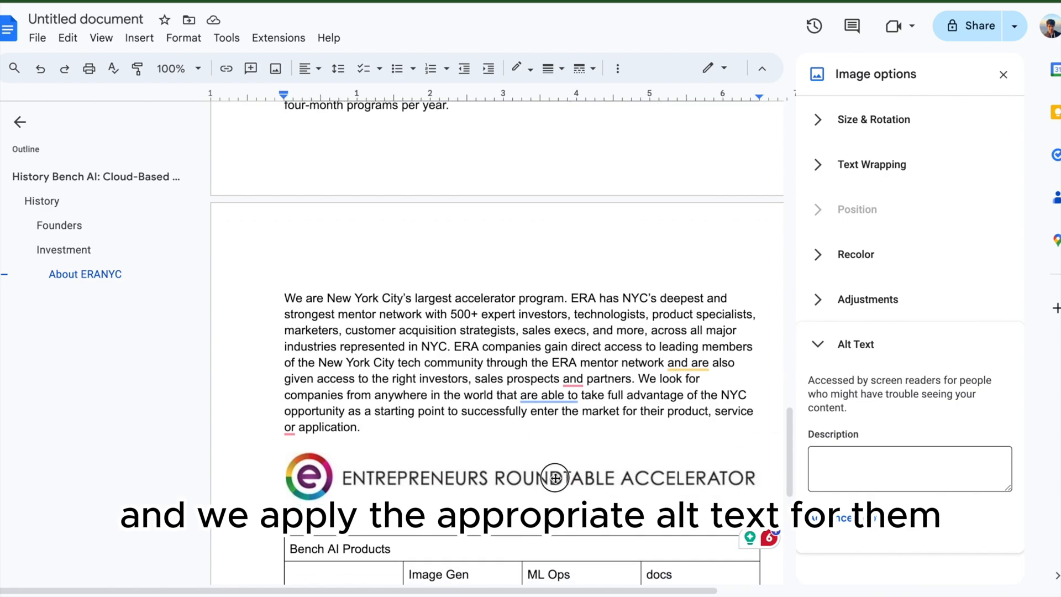
scroll(555, 476, down, 3)
scroll(555, 476, up, 10)
scroll(555, 476, up, 1)
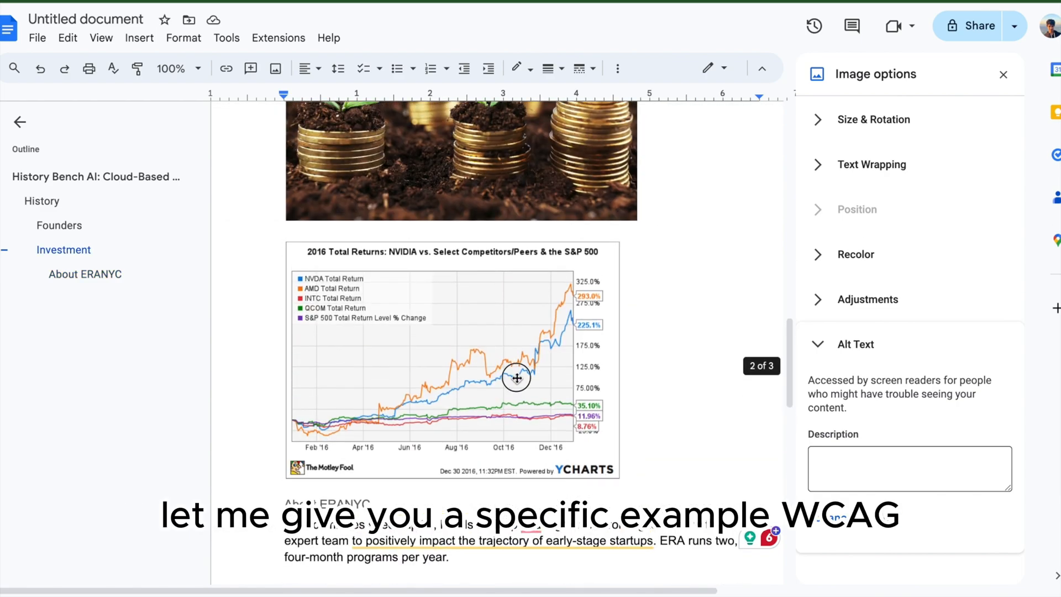
click(513, 374)
click(1004, 74)
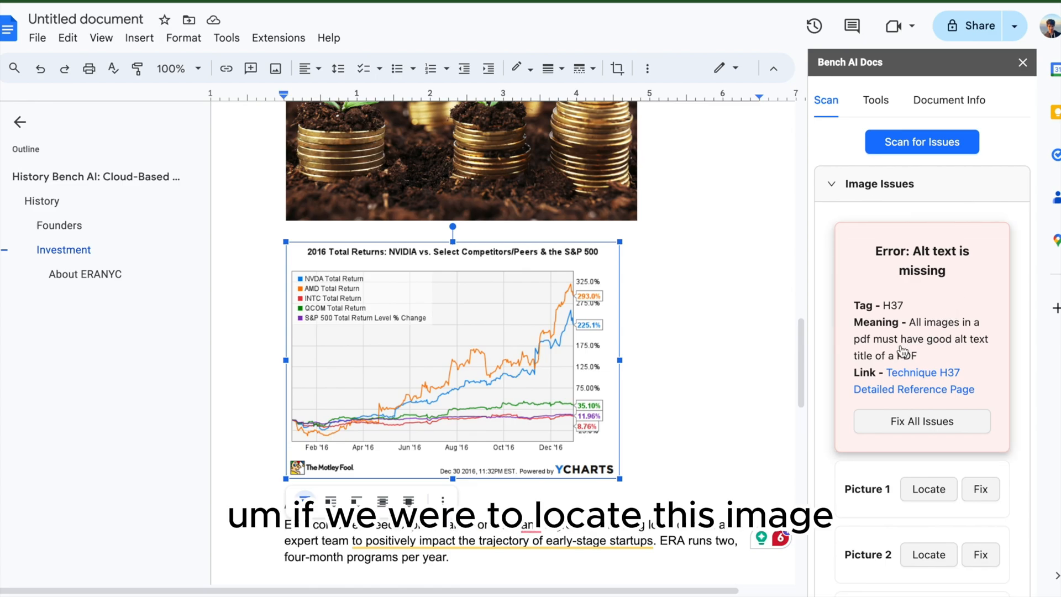
Find the total returns graph's entry, Picture 4, among the image issues and locate it in the document.
scroll(901, 354, down, 1)
scroll(651, 430, down, 10)
scroll(650, 430, up, 5)
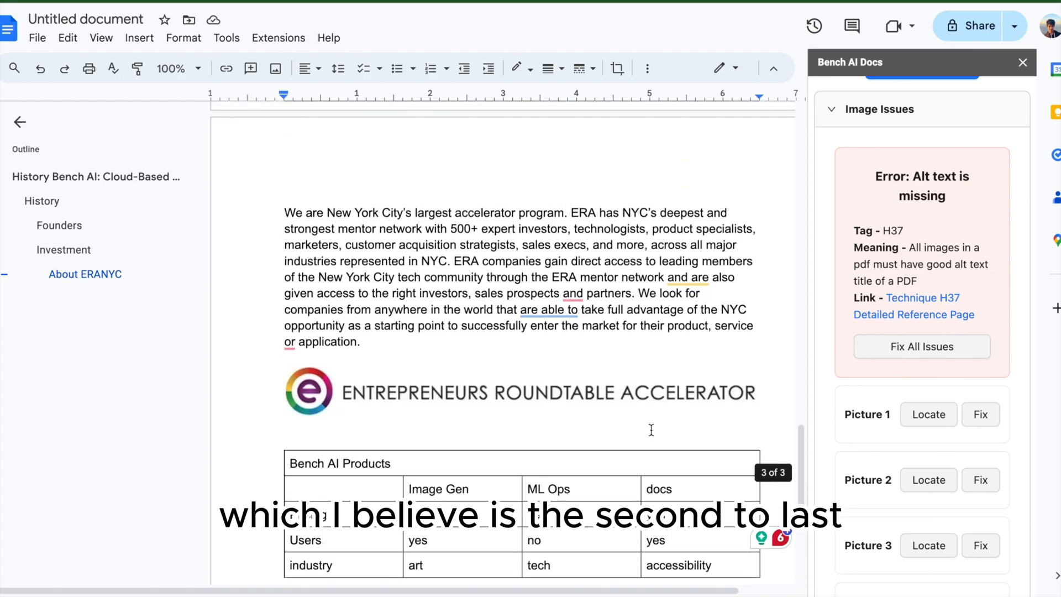
click(635, 432)
scroll(636, 436, up, 5)
scroll(878, 420, down, 3)
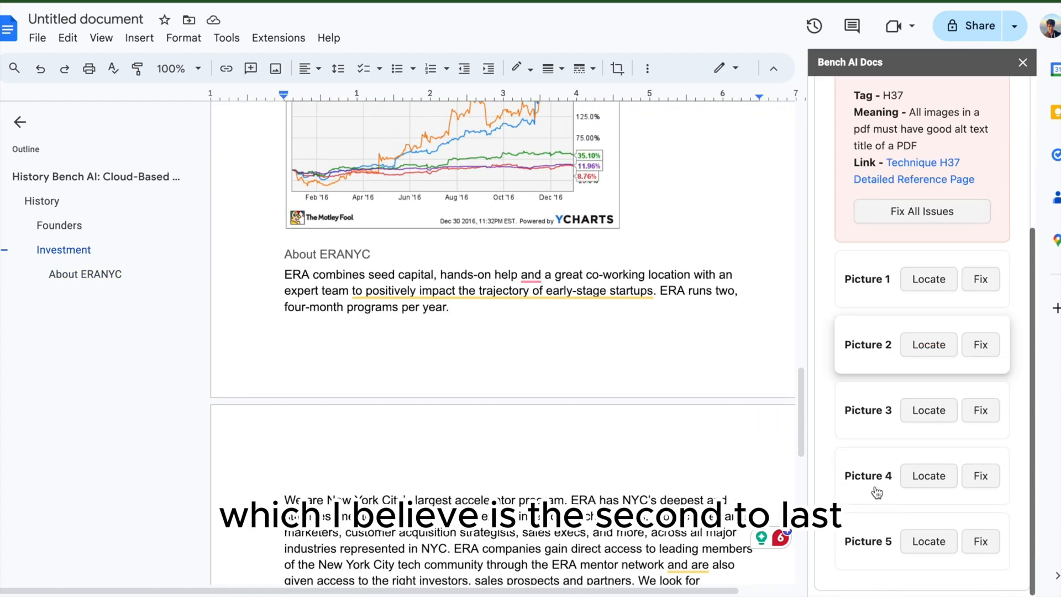
click(921, 475)
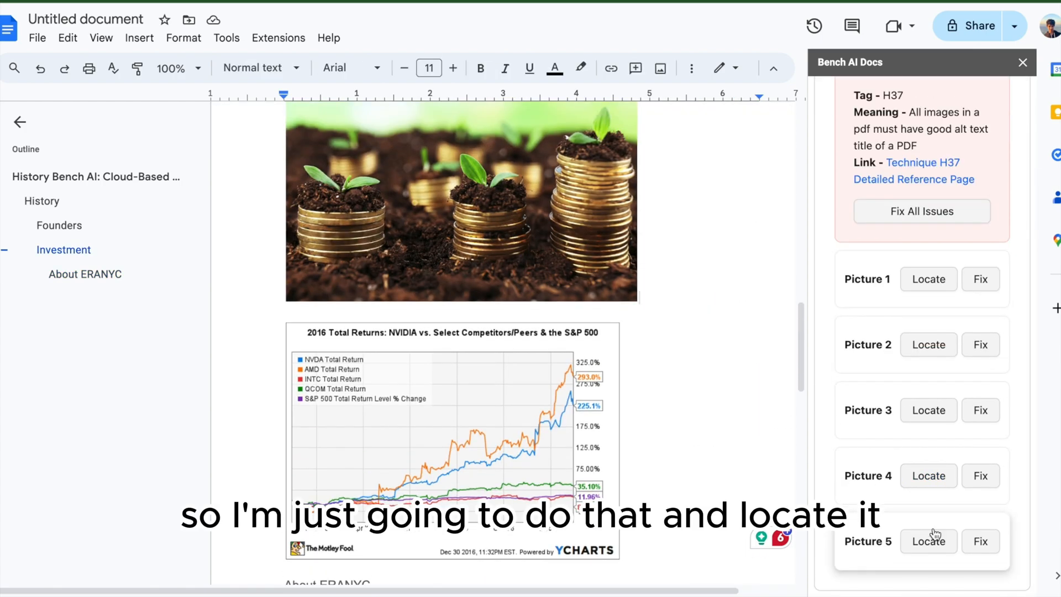
click(929, 476)
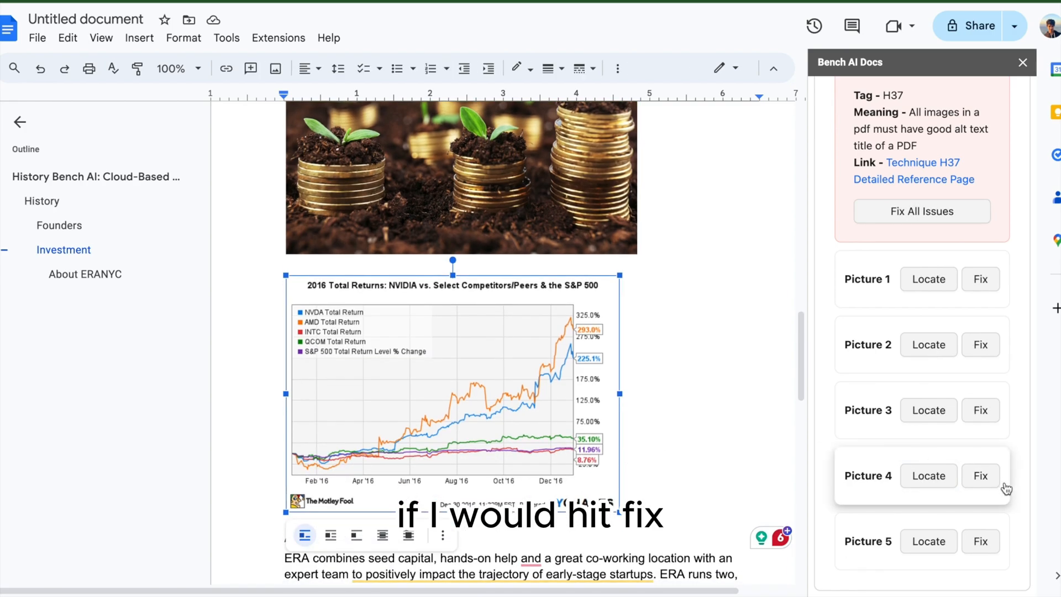
Fix Picture 4's missing alt text and view the generated description below the total returns graph.
click(986, 479)
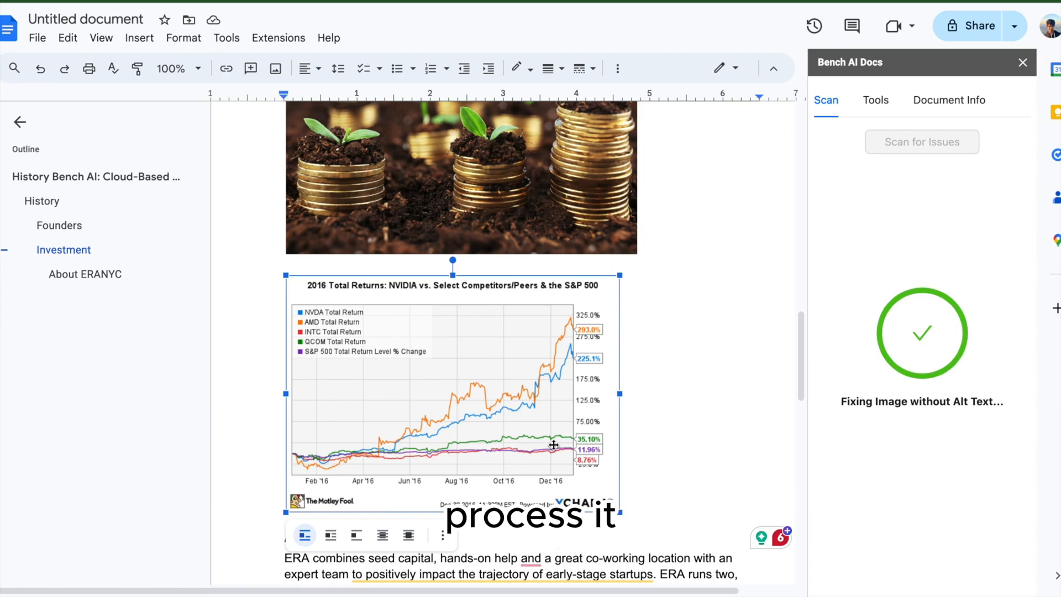
scroll(554, 445, down, 2)
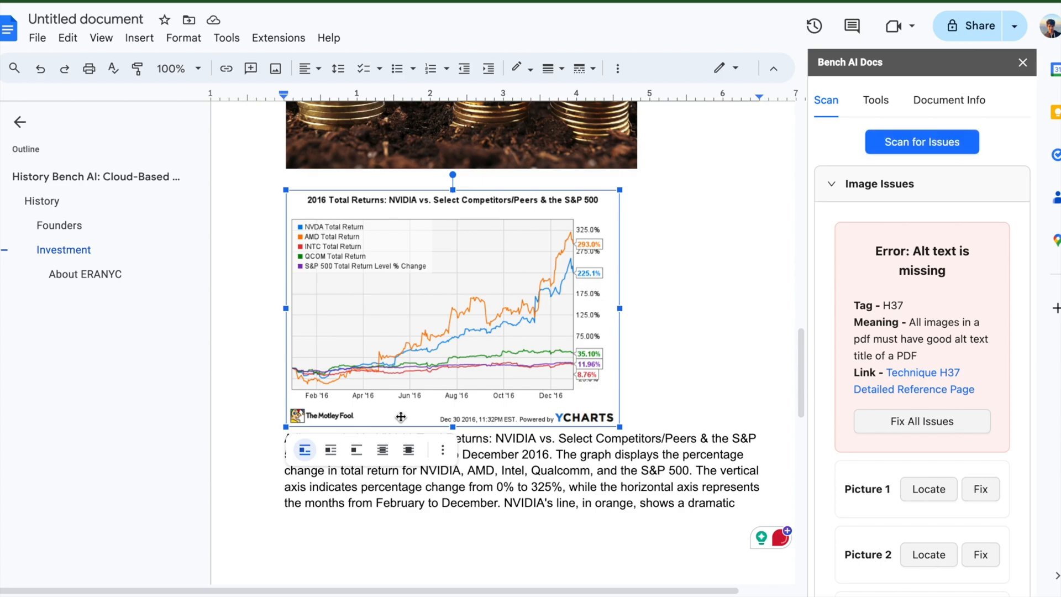
click(647, 368)
scroll(649, 367, up, 1)
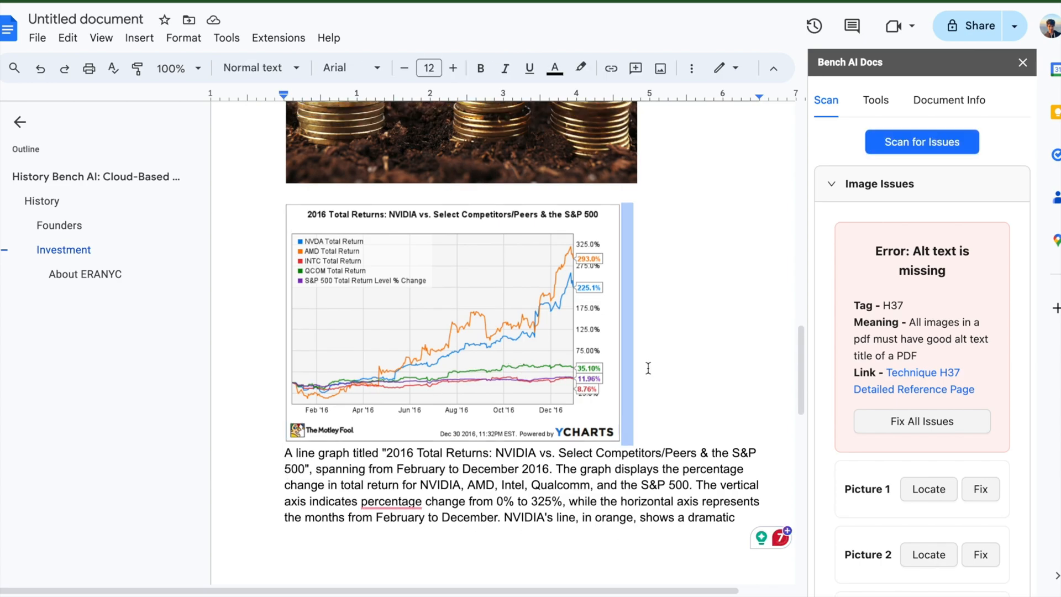
Open the alt text options for the total returns graph, read the description below it and close the image options.
click(528, 359)
right_click(531, 359)
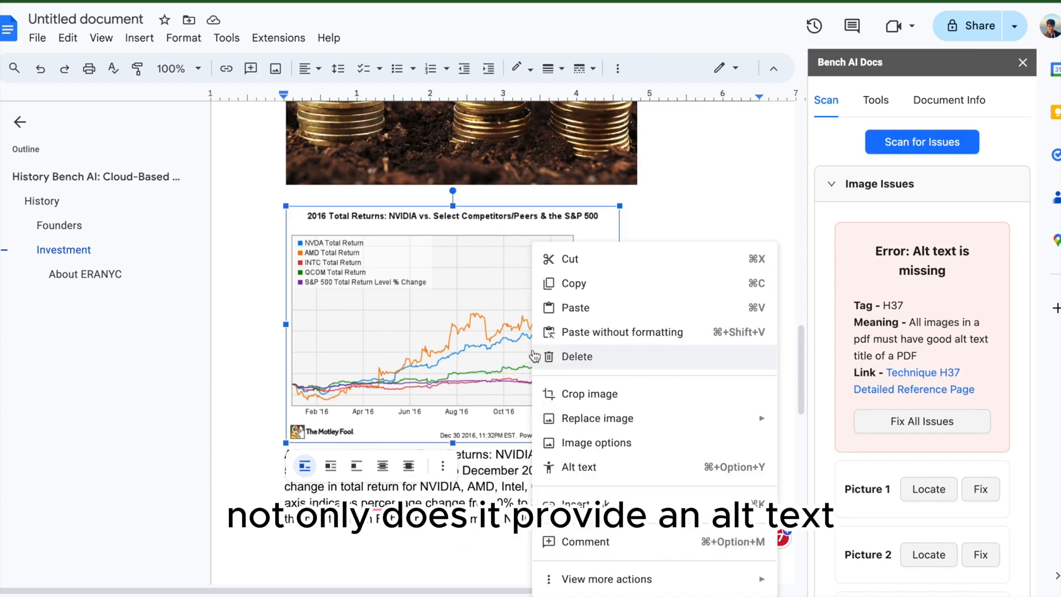
click(580, 463)
scroll(660, 339, down, 5)
click(642, 312)
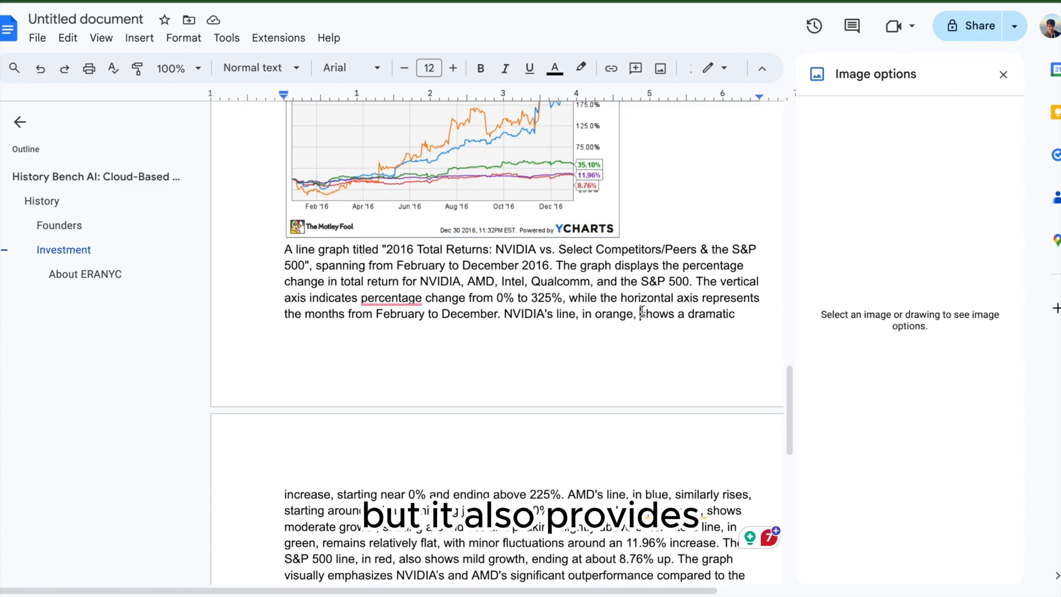
click(607, 541)
scroll(607, 542, up, 3)
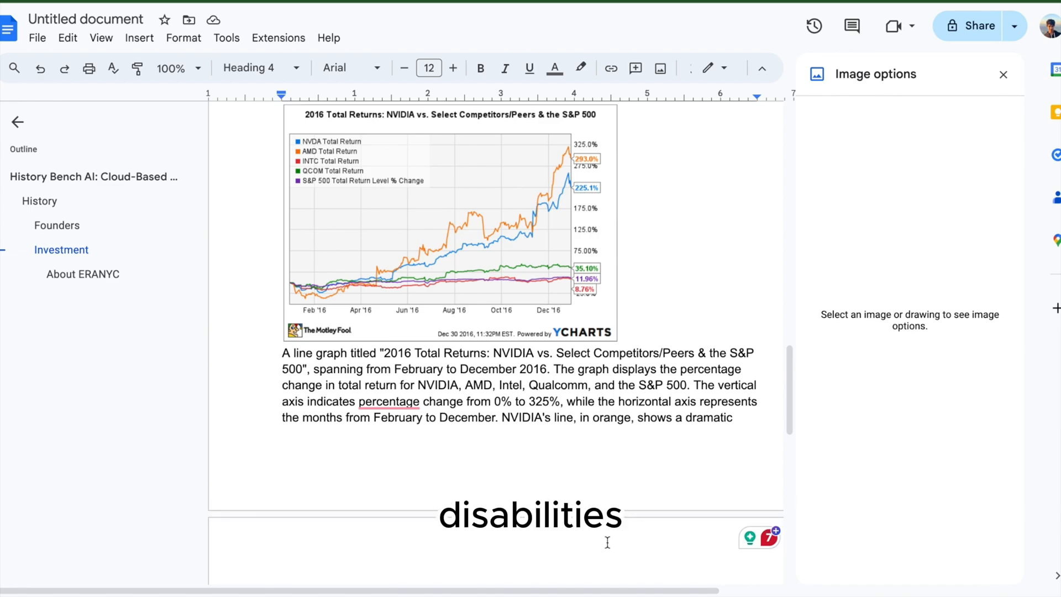
click(1004, 75)
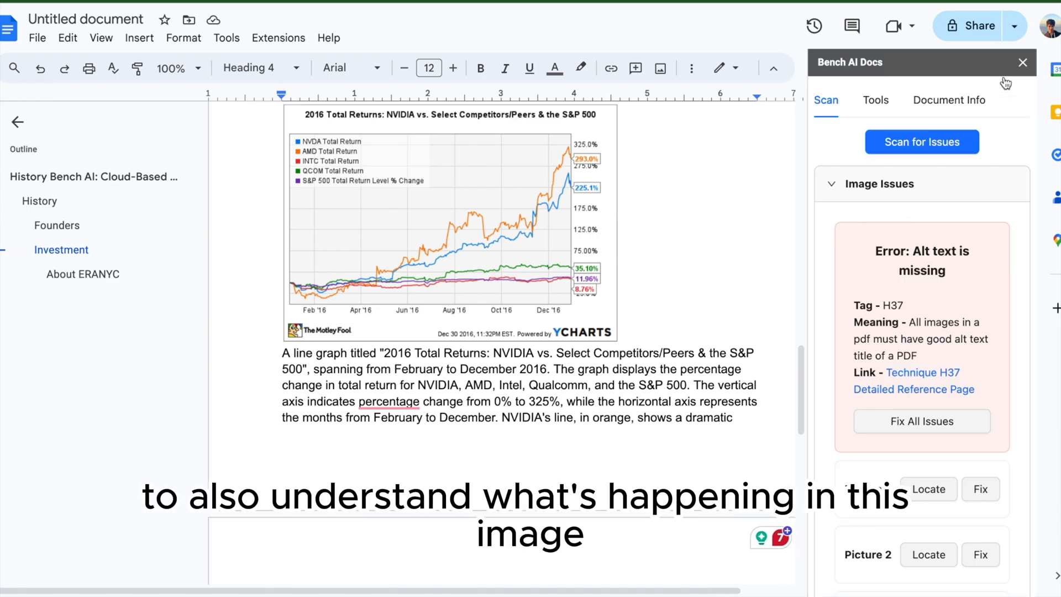
Locate Picture 1, the Bench logo, from the image issues, check its alt text description and close the image options.
scroll(706, 300, down, 1)
scroll(868, 389, down, 3)
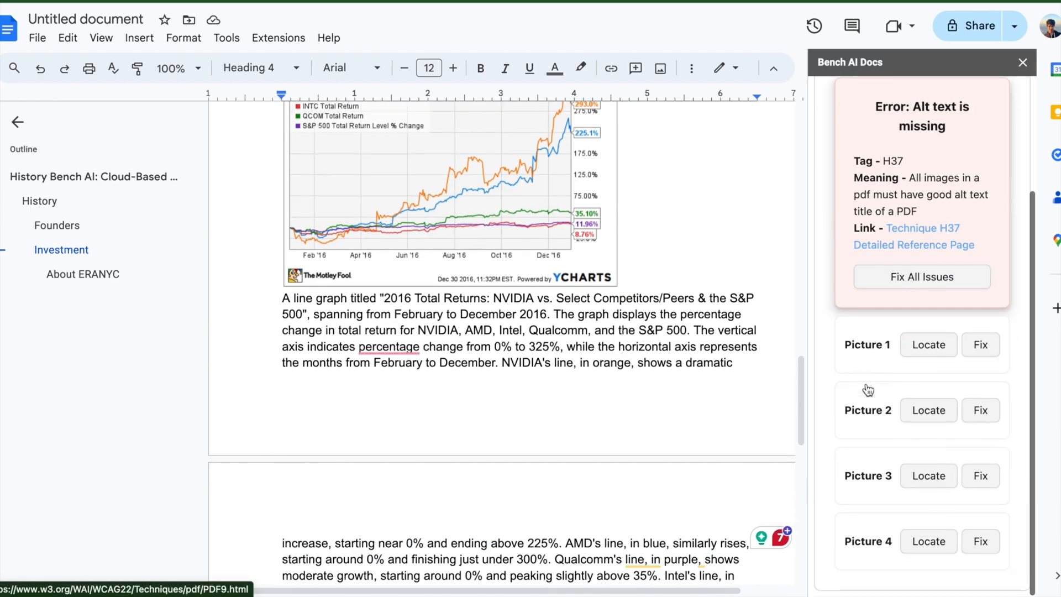
scroll(667, 303, up, 15)
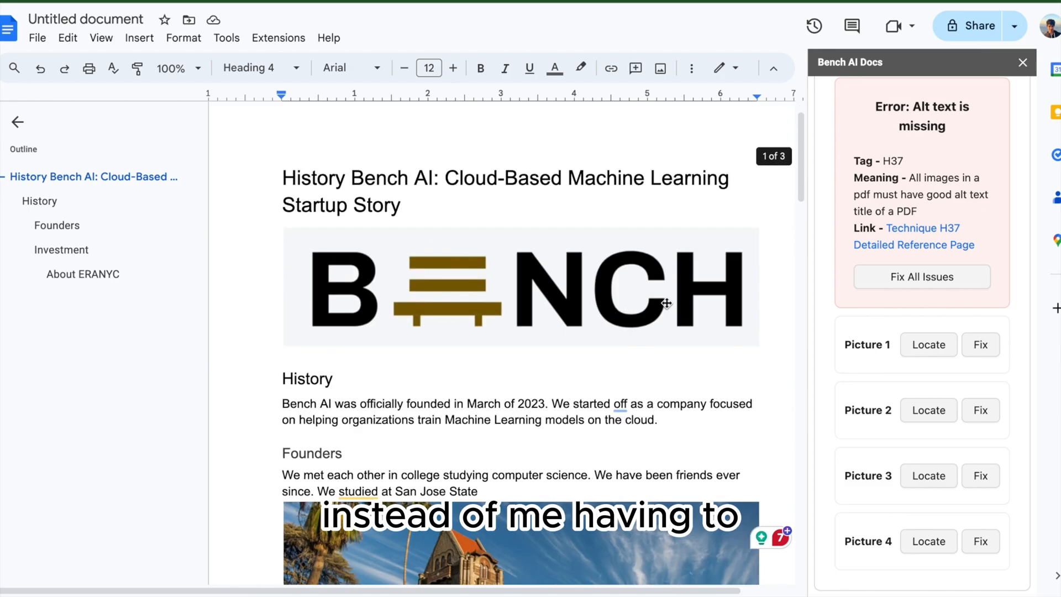
scroll(667, 303, down, 4)
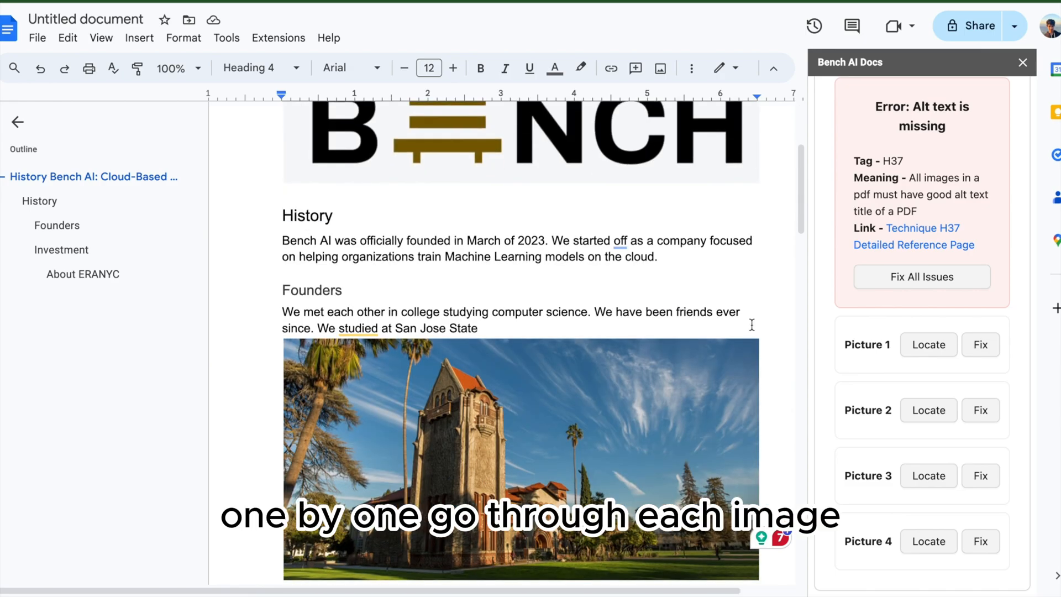
click(922, 346)
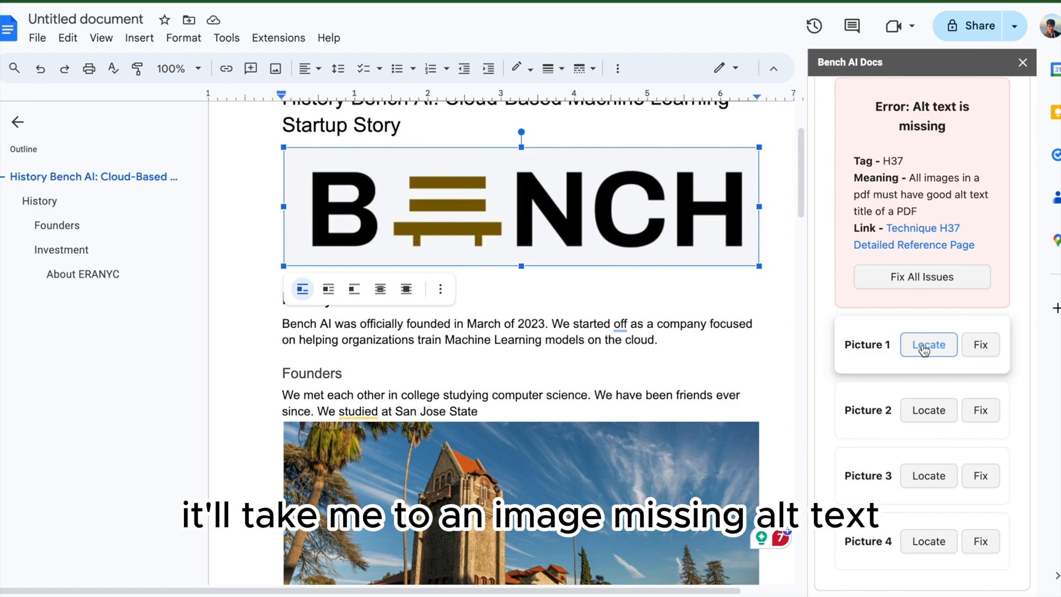
right_click(689, 247)
click(704, 468)
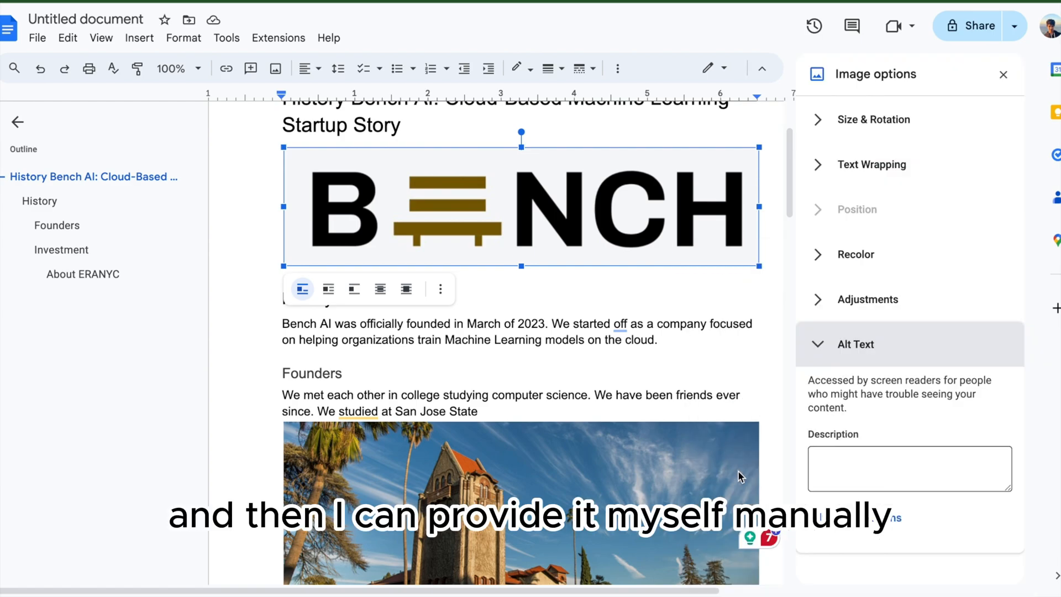
click(1002, 74)
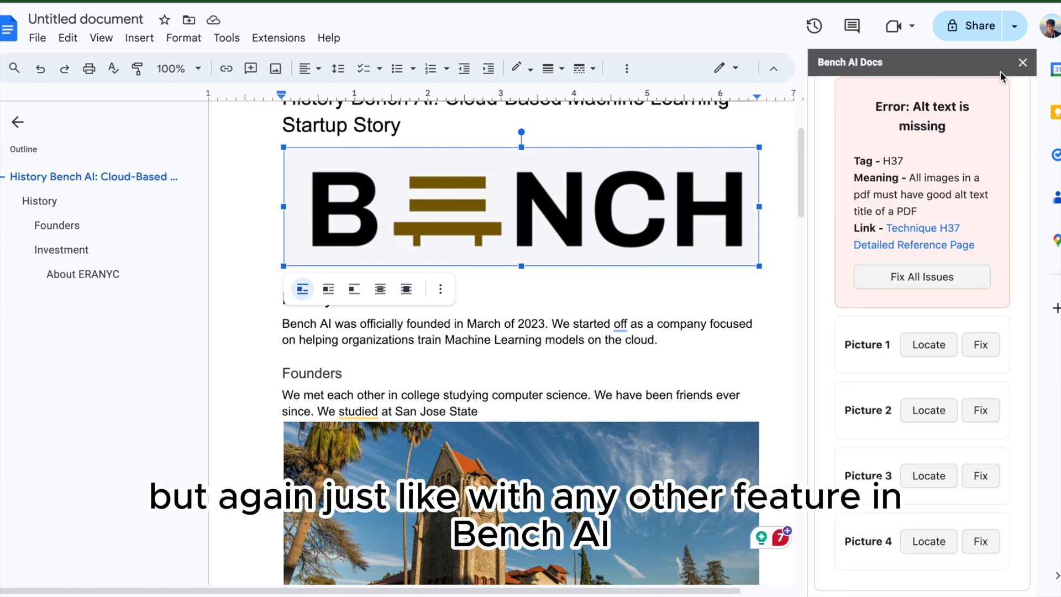
Fix all missing alt text issues at once and open the Bench logo's alt text options to check its description.
click(937, 293)
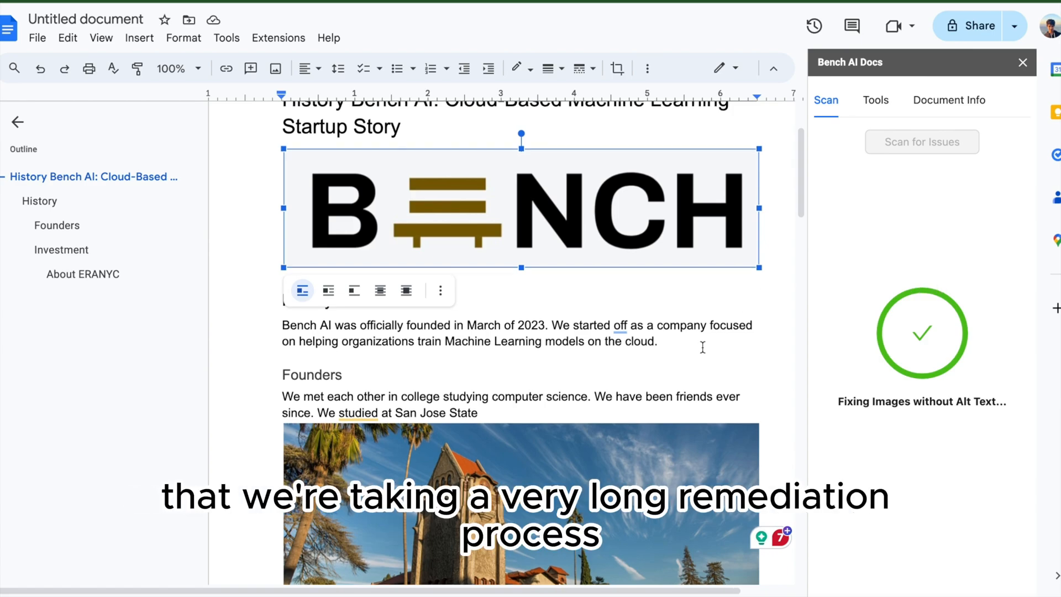
scroll(703, 348, up, 2)
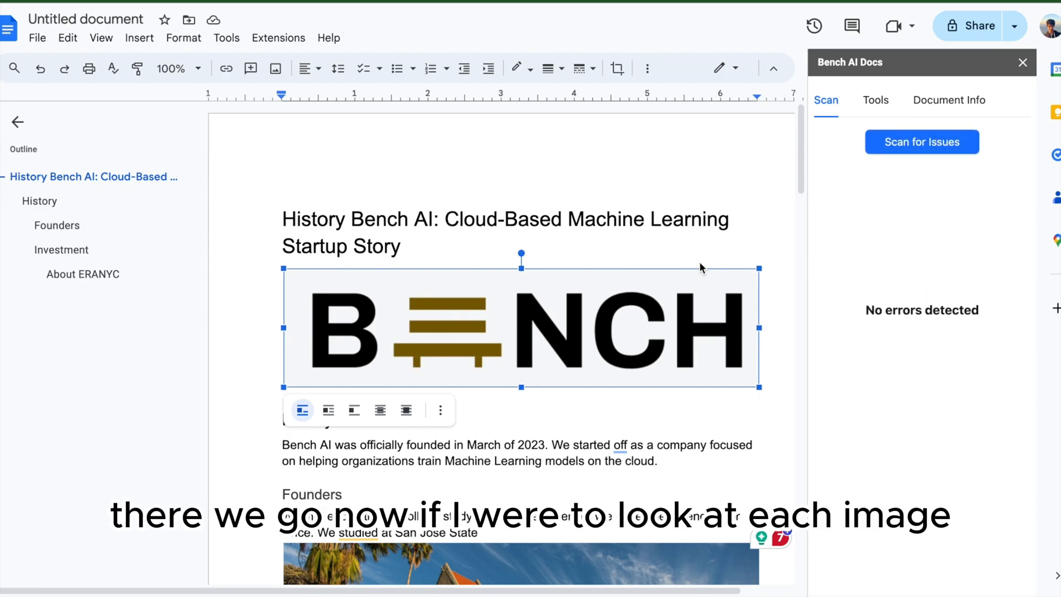
right_click(655, 360)
click(676, 231)
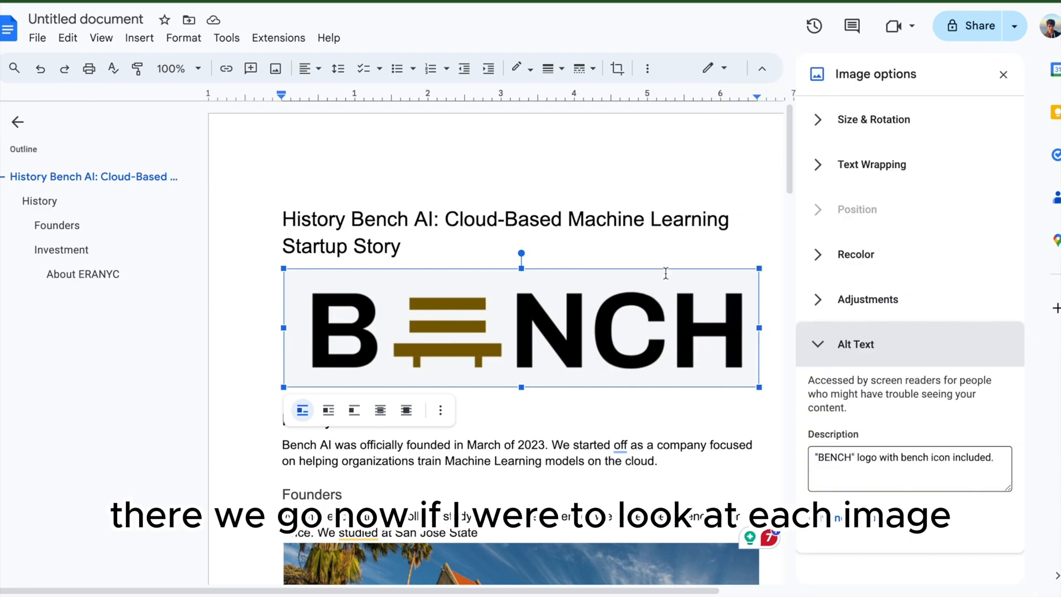
Check the alt text descriptions of the university building photo and the photo of seedlings on stacked coins.
scroll(651, 438, down, 2)
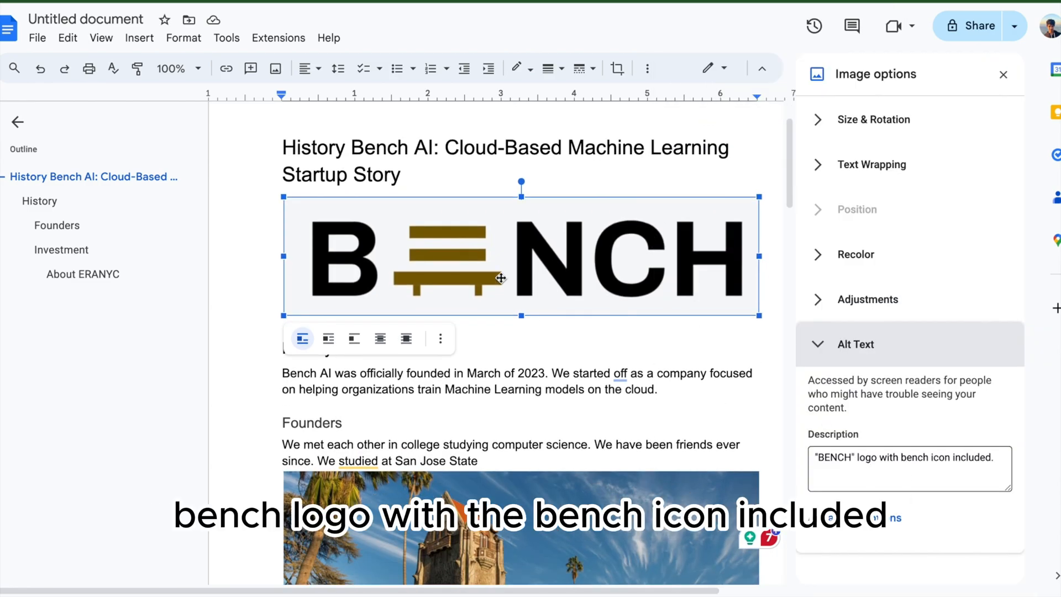
scroll(515, 297, down, 5)
click(495, 308)
scroll(495, 308, down, 1)
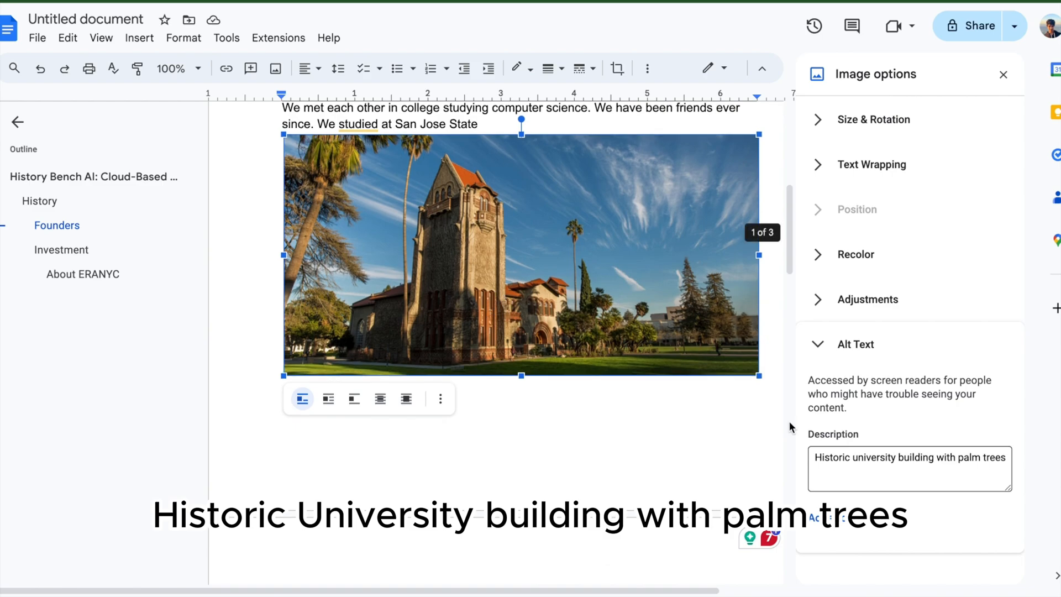
scroll(732, 351, down, 4)
scroll(733, 353, down, 5)
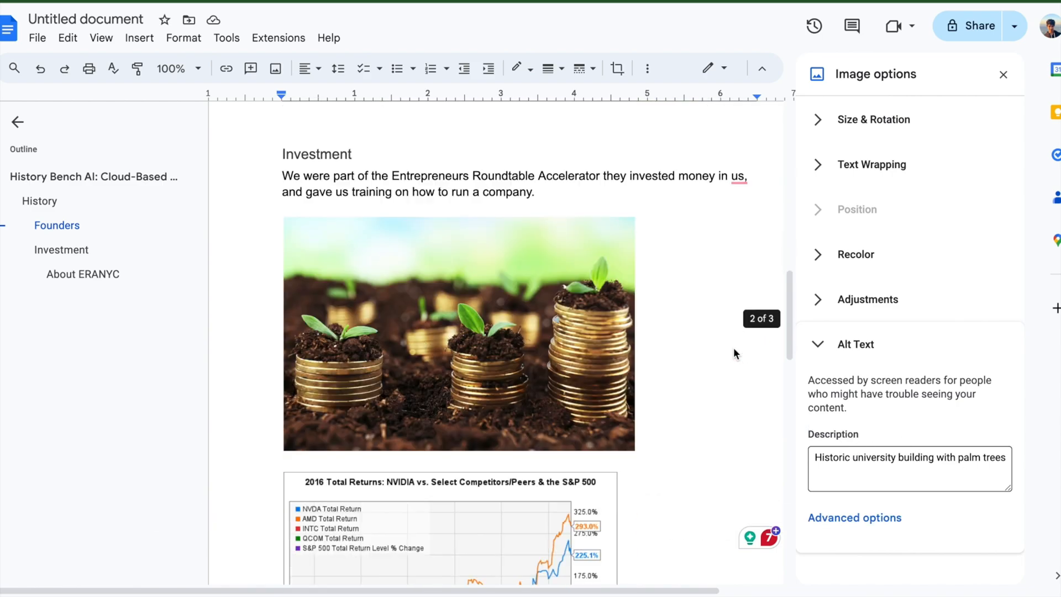
click(505, 335)
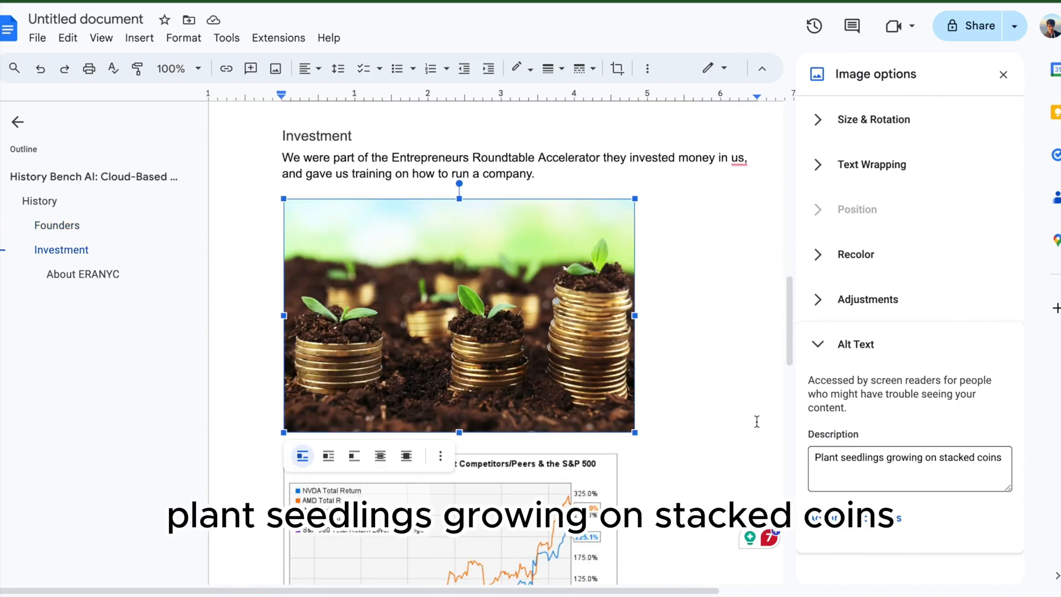
Check the alt text descriptions of the total returns graph and the Entrepreneurs Roundtable Accelerator logo.
scroll(647, 403, down, 2)
click(546, 397)
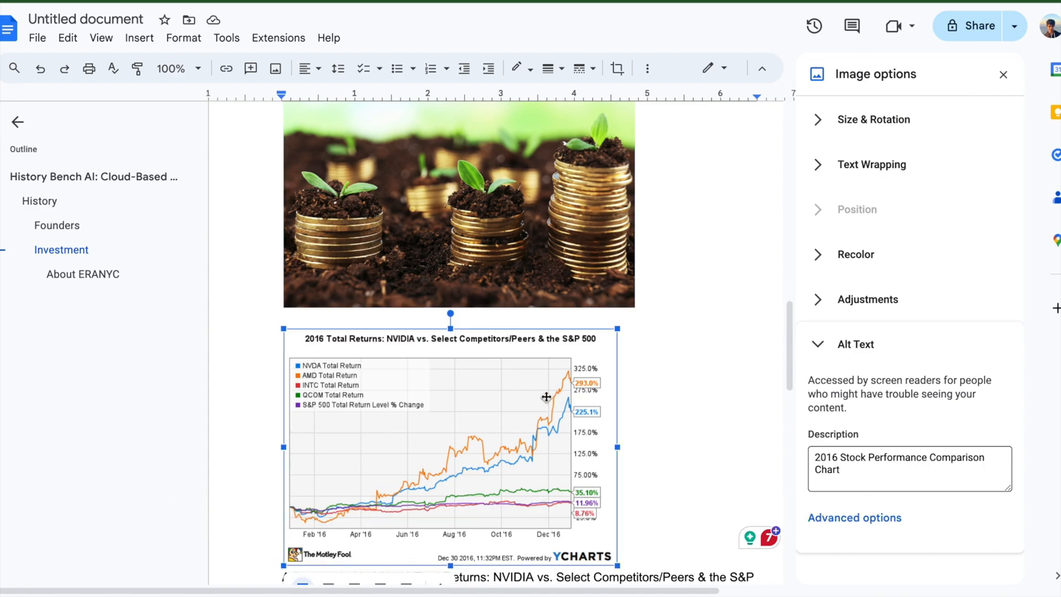
scroll(546, 397, down, 15)
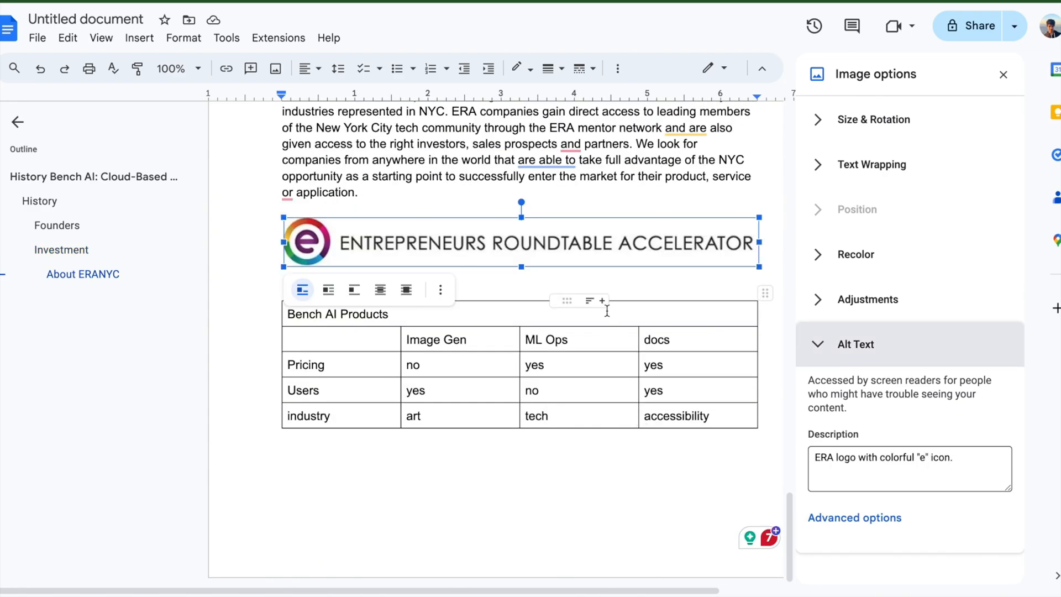
Insert a blank column between ML Ops and docs in the Bench AI Products table and close the image options.
click(602, 303)
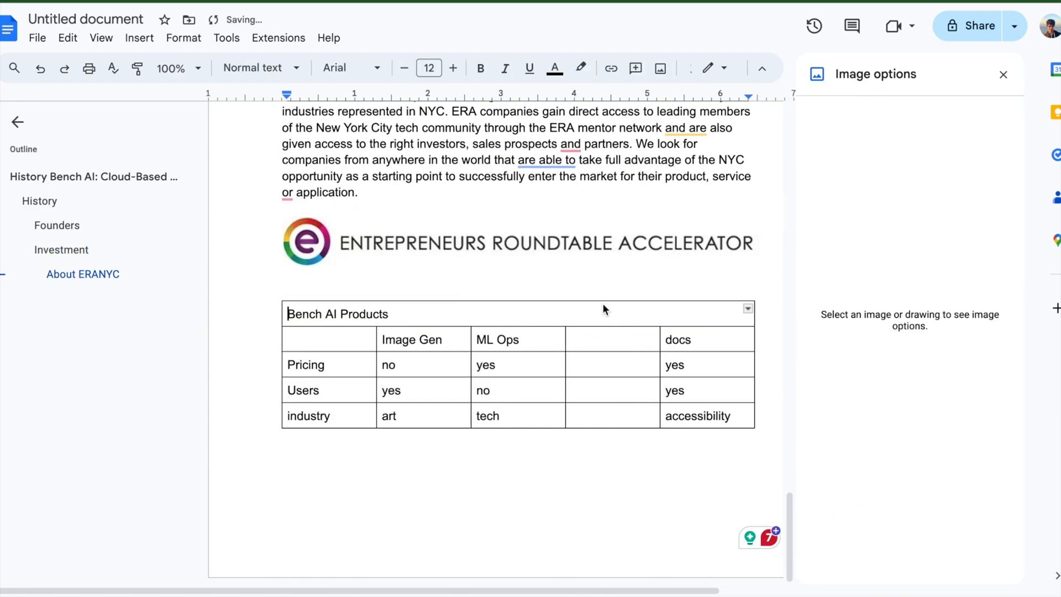
click(606, 242)
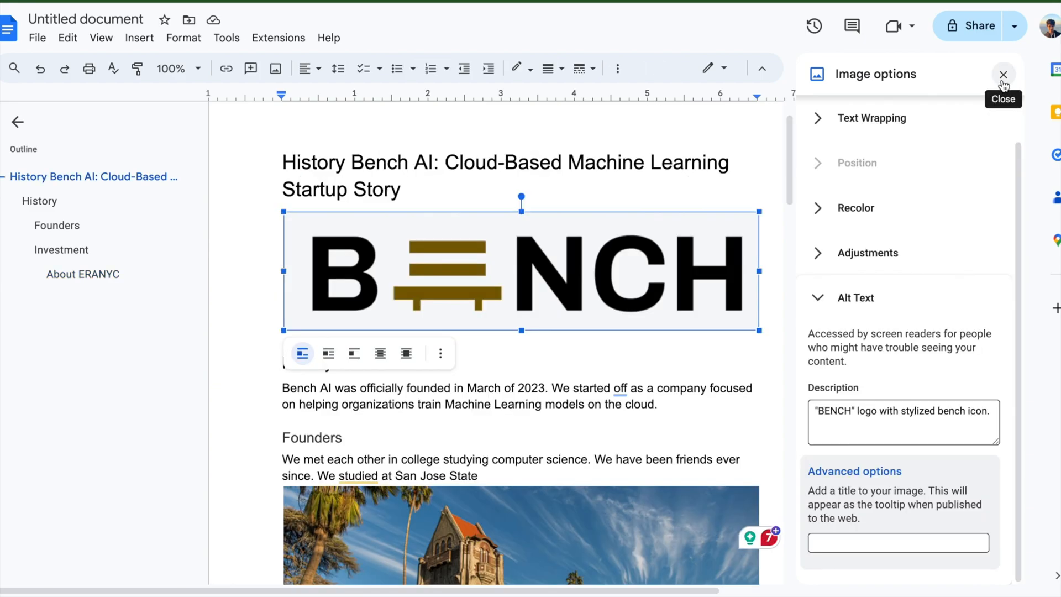
click(1002, 77)
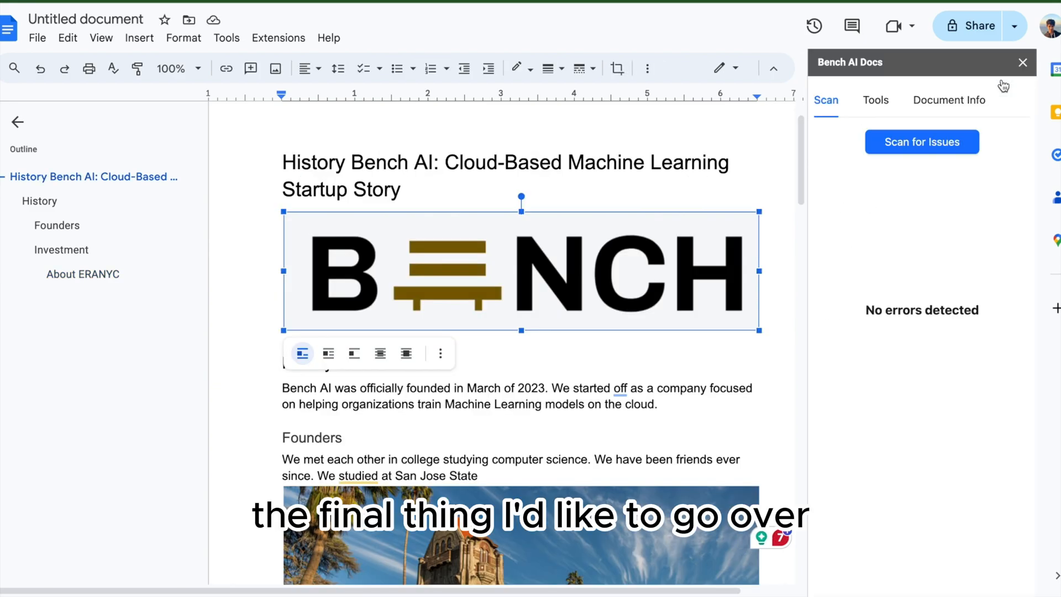
Scan the document for accessibility issues again and run the separate contrast ratio scan.
click(877, 98)
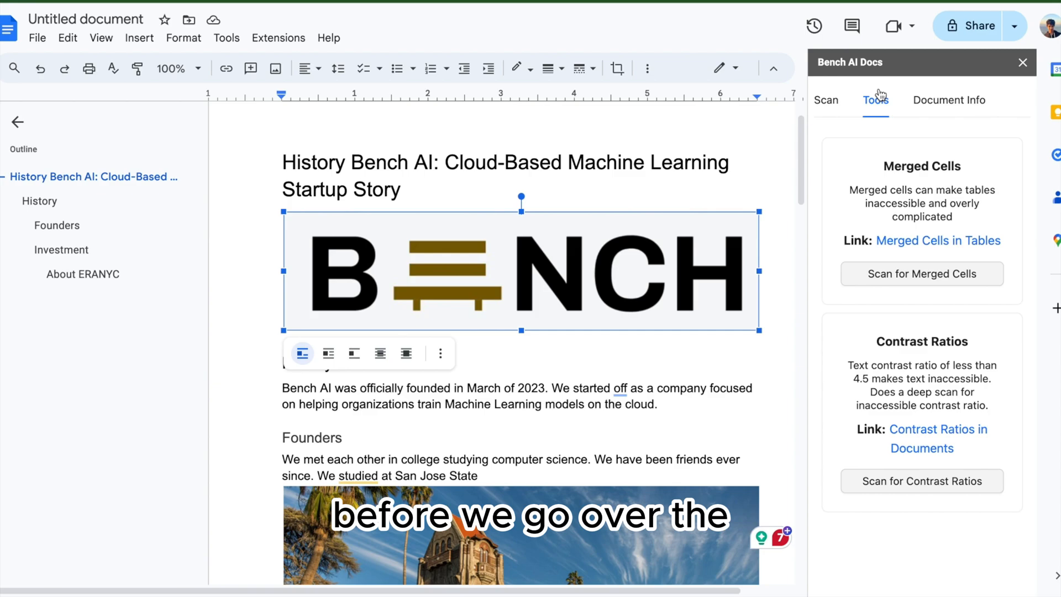
click(826, 99)
click(913, 145)
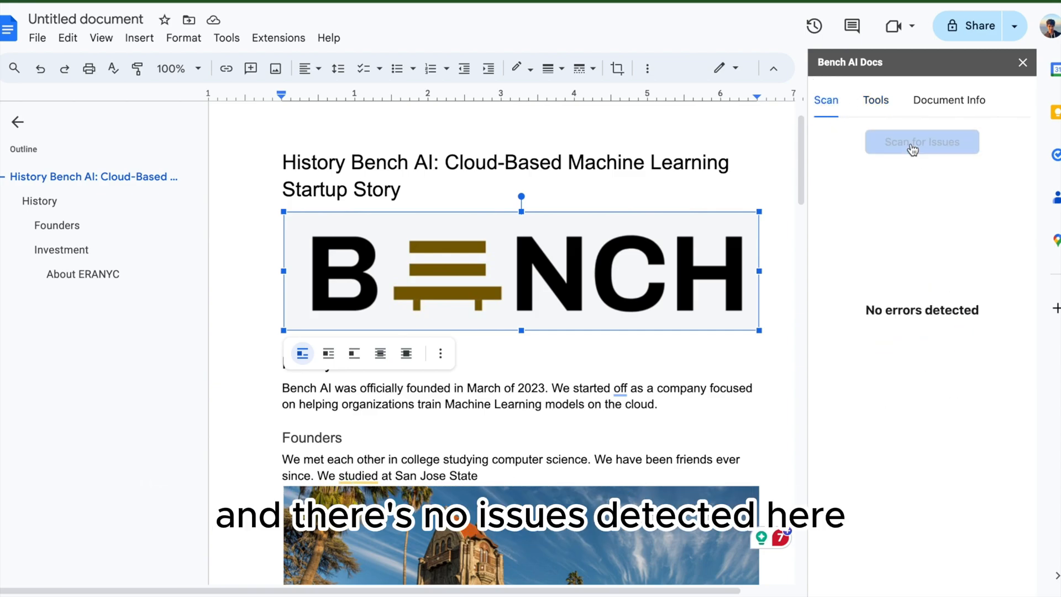
click(875, 100)
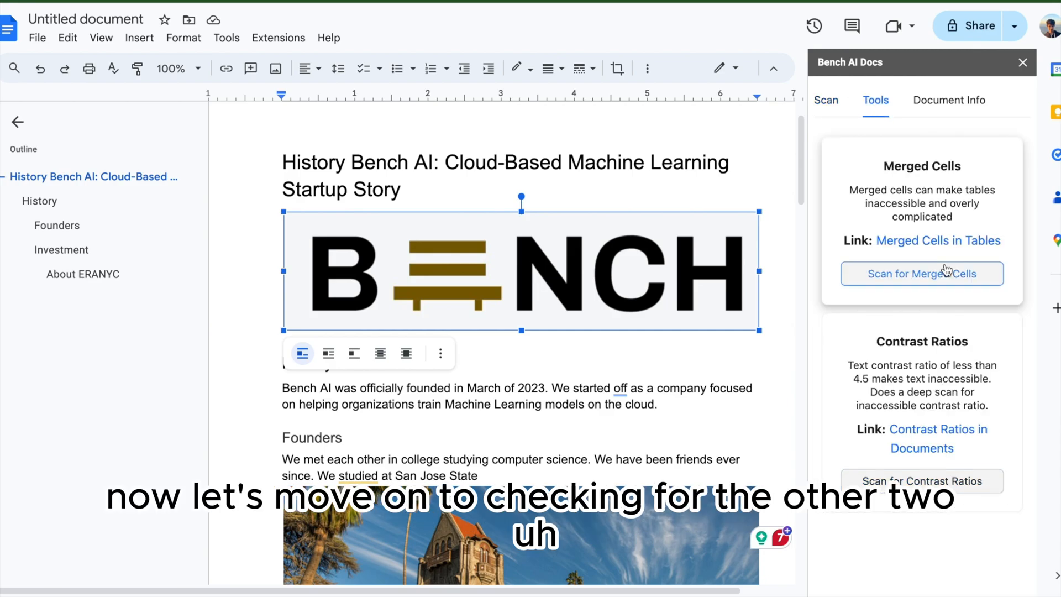
click(951, 483)
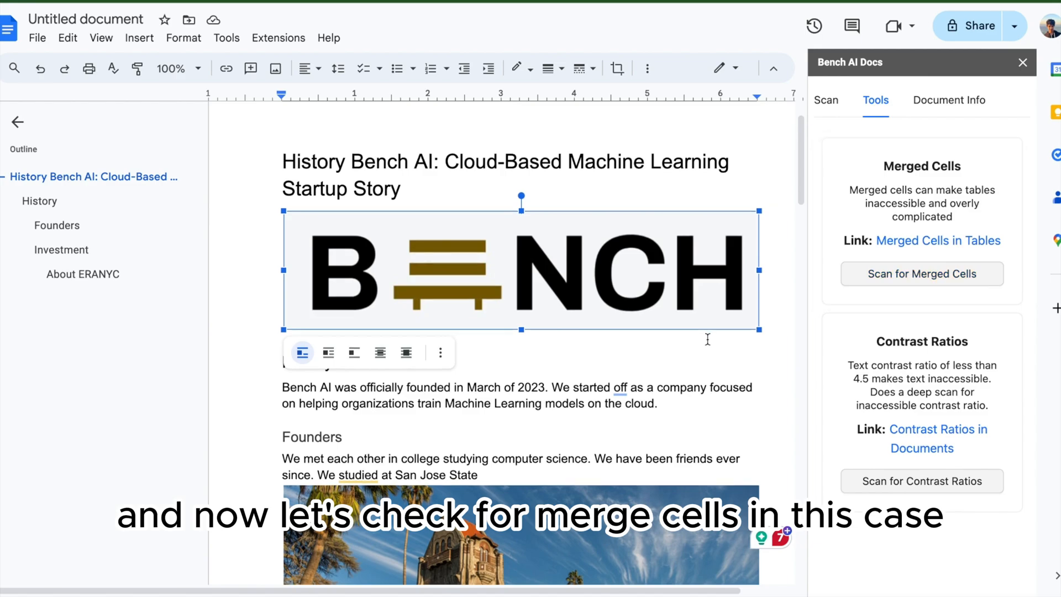
Scan the document for merged cells, locate Table 1 from the results and inspect the merged header row.
scroll(707, 339, down, 20)
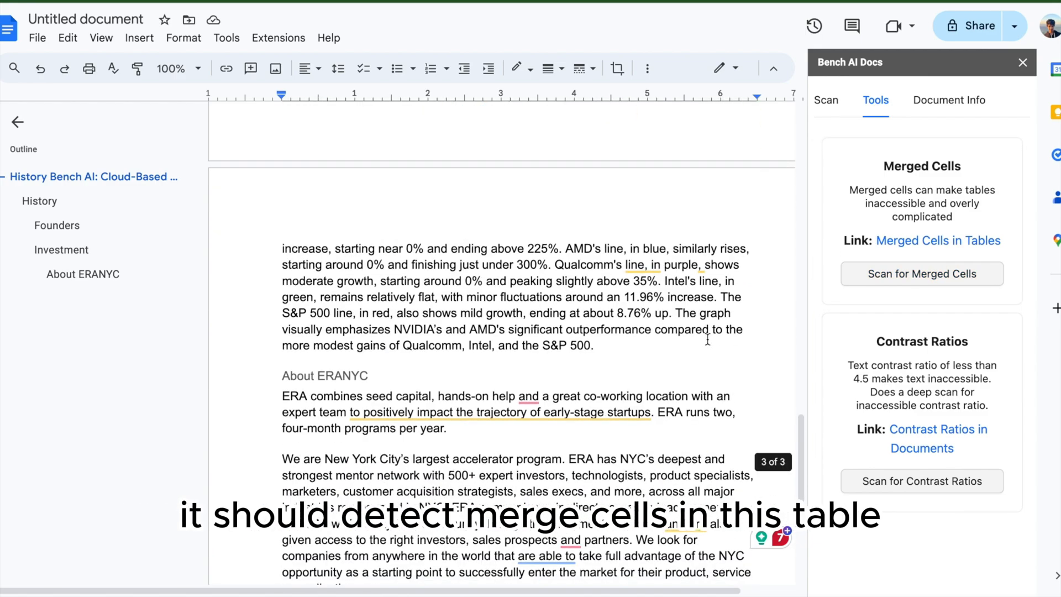
scroll(707, 340, down, 7)
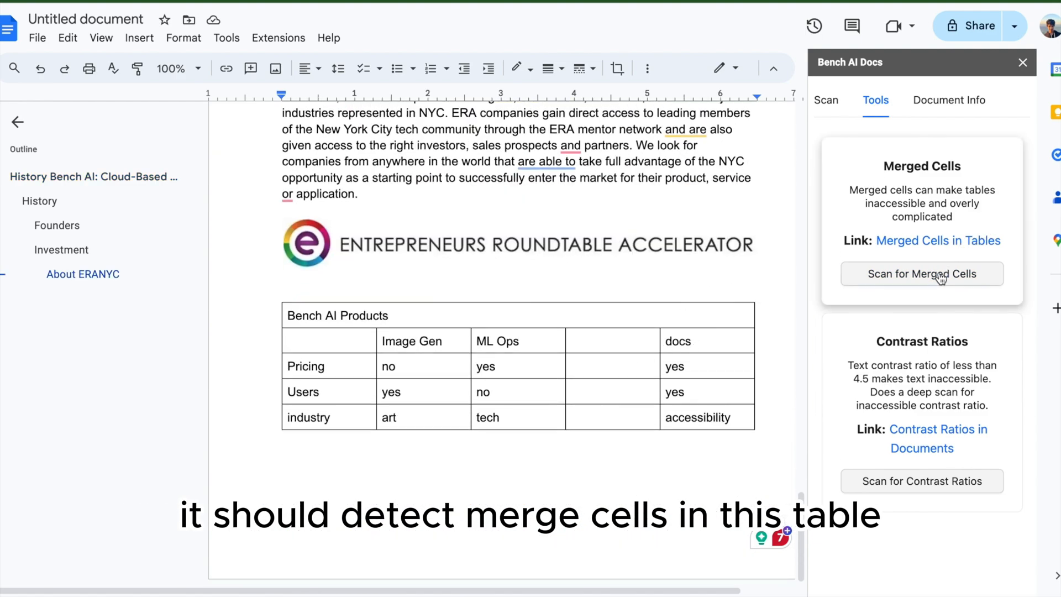
click(941, 279)
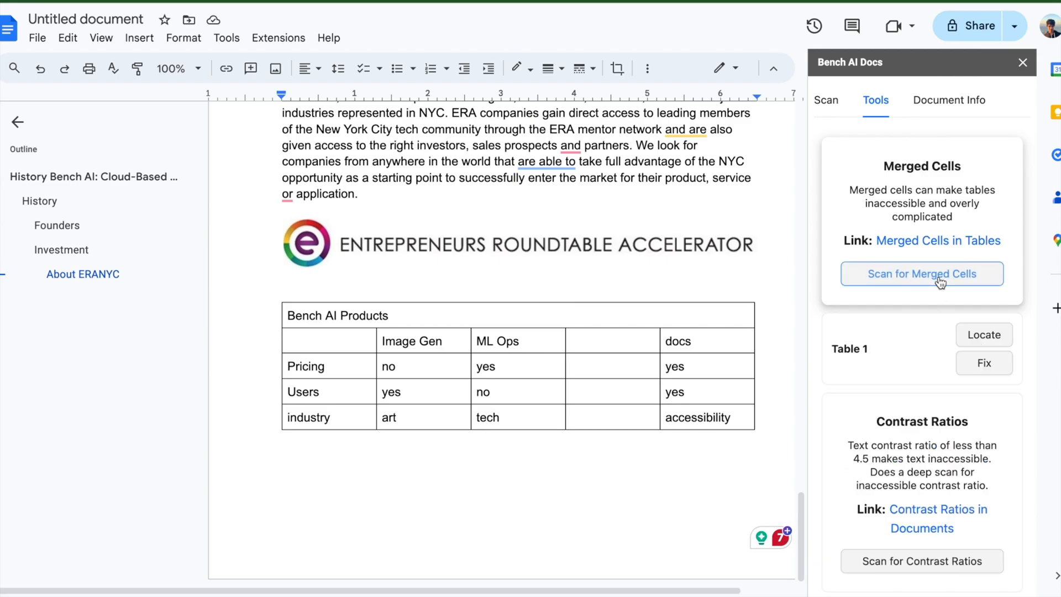
click(969, 334)
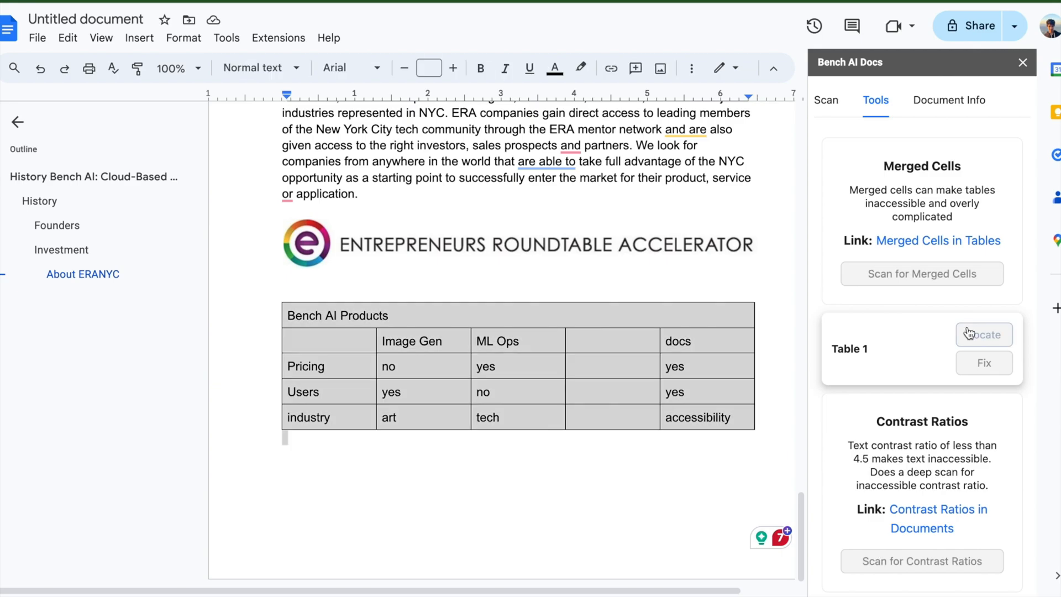
click(639, 528)
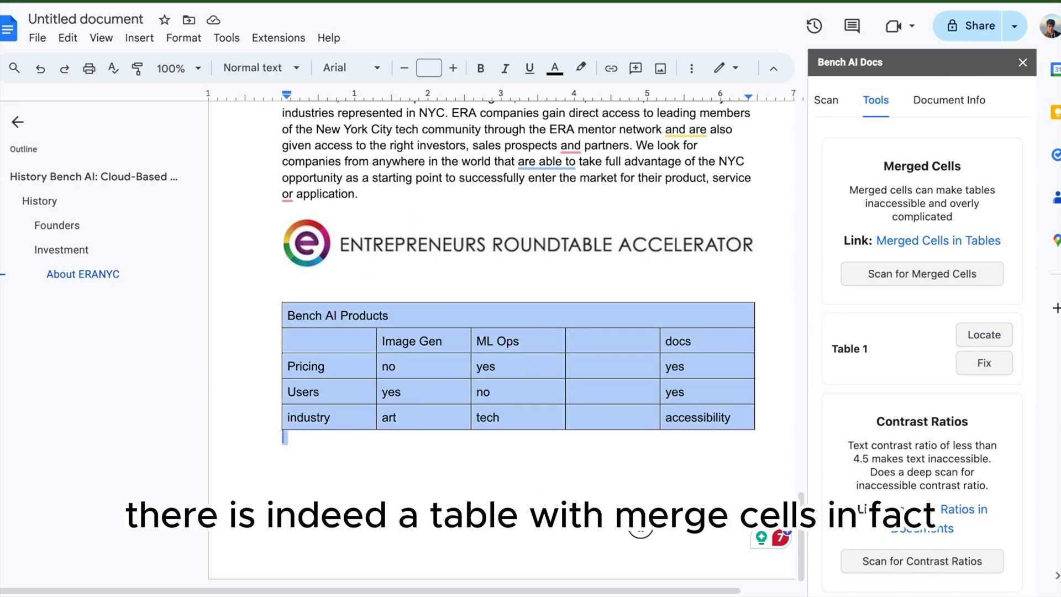
click(401, 321)
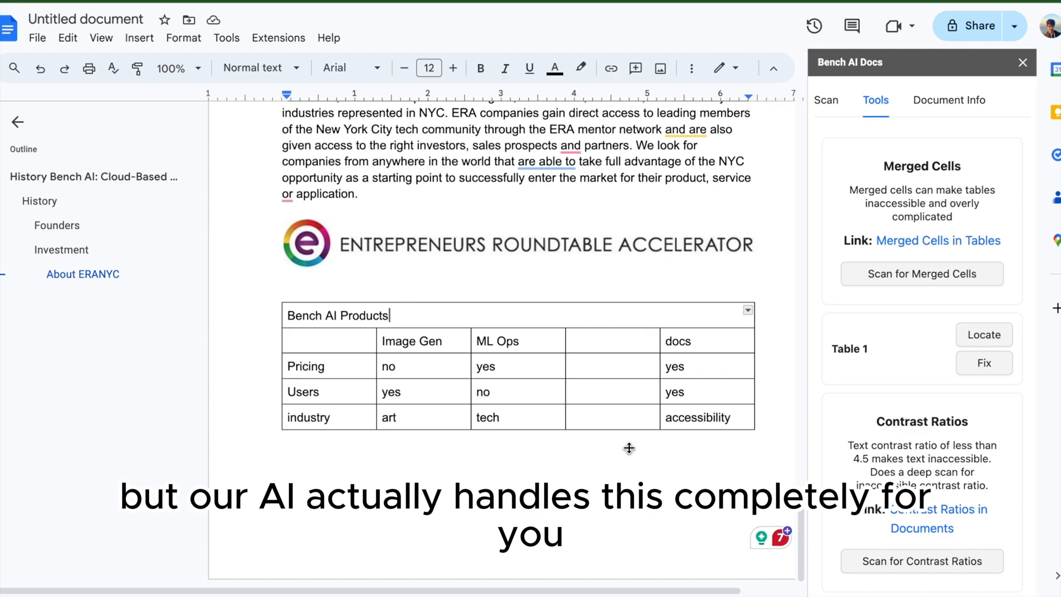
click(619, 474)
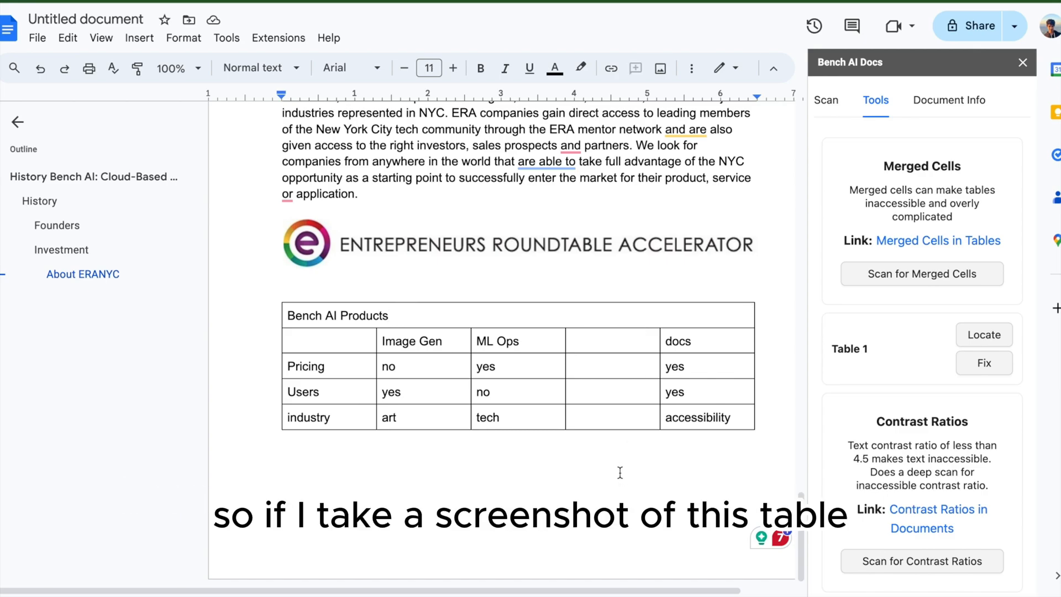
Take a screenshot of the whole Bench AI Products table and save it to the desktop.
click(248, 265)
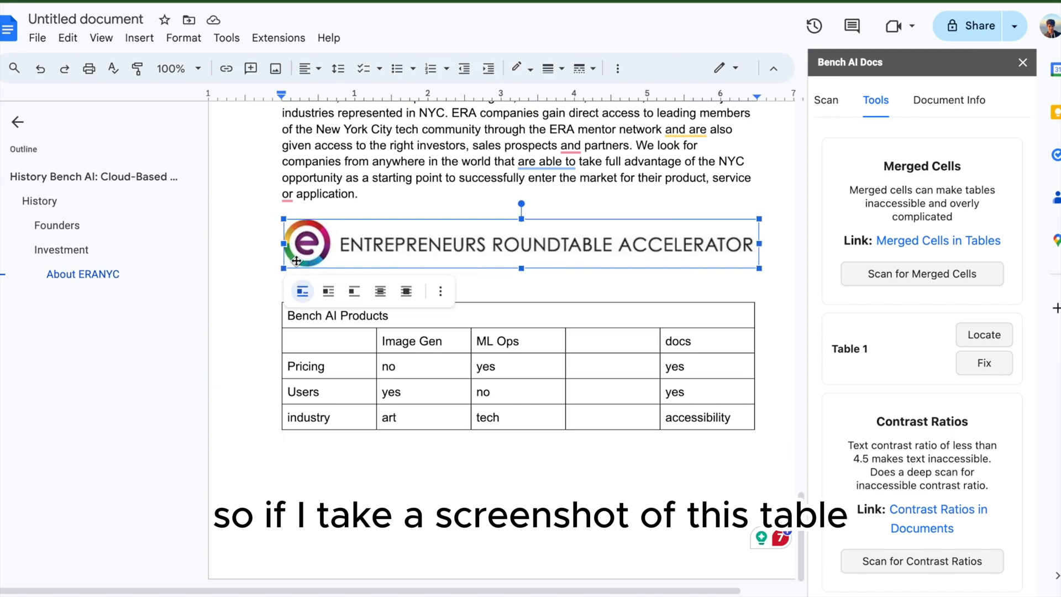
click(255, 281)
click(311, 415)
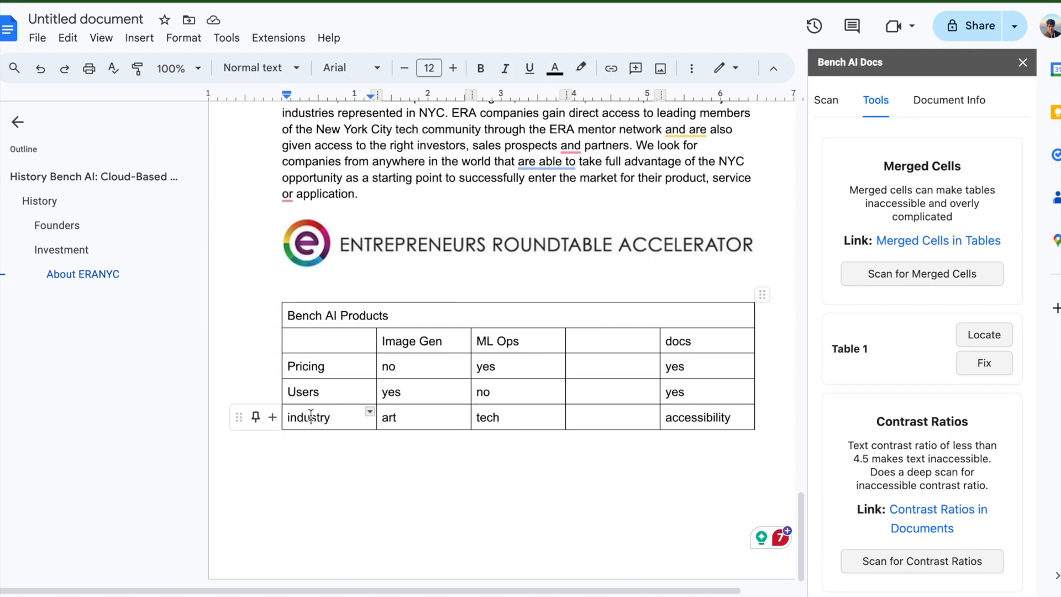
click(315, 444)
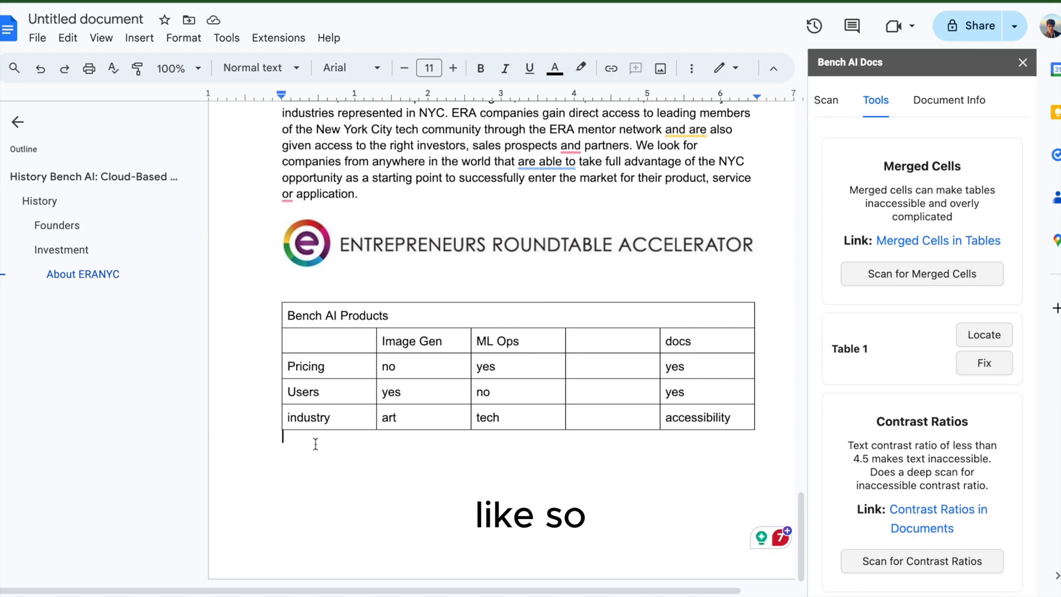
key(super+shift+4)
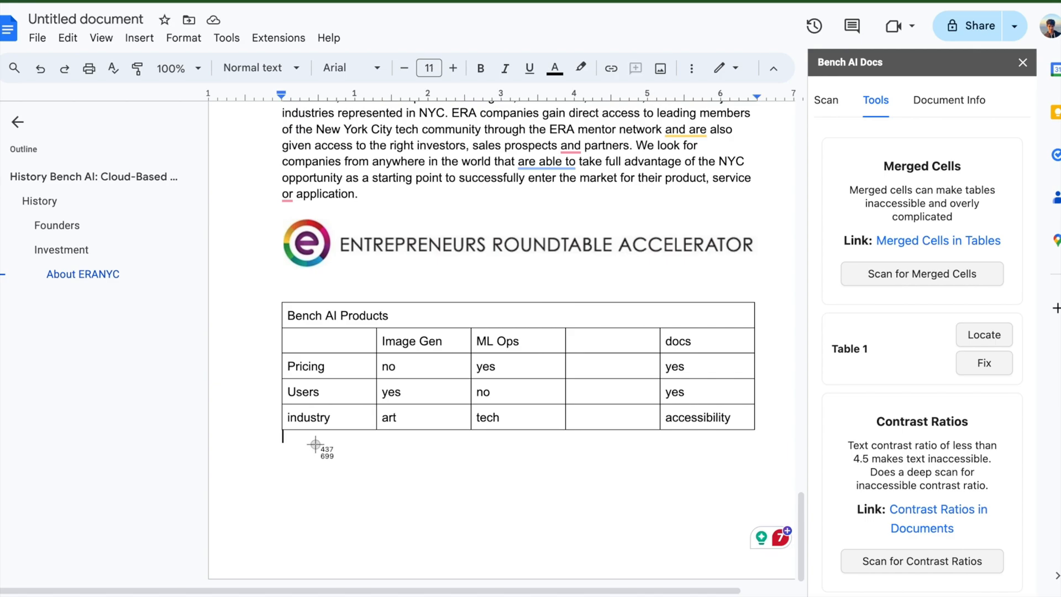
drag(249, 280, 774, 451)
right_click(973, 552)
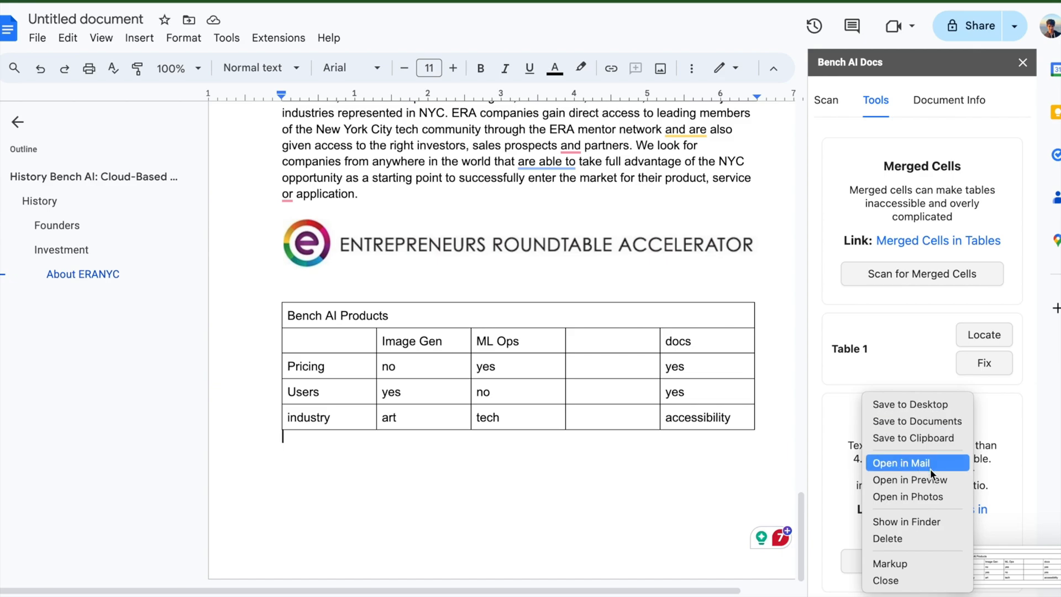
click(920, 408)
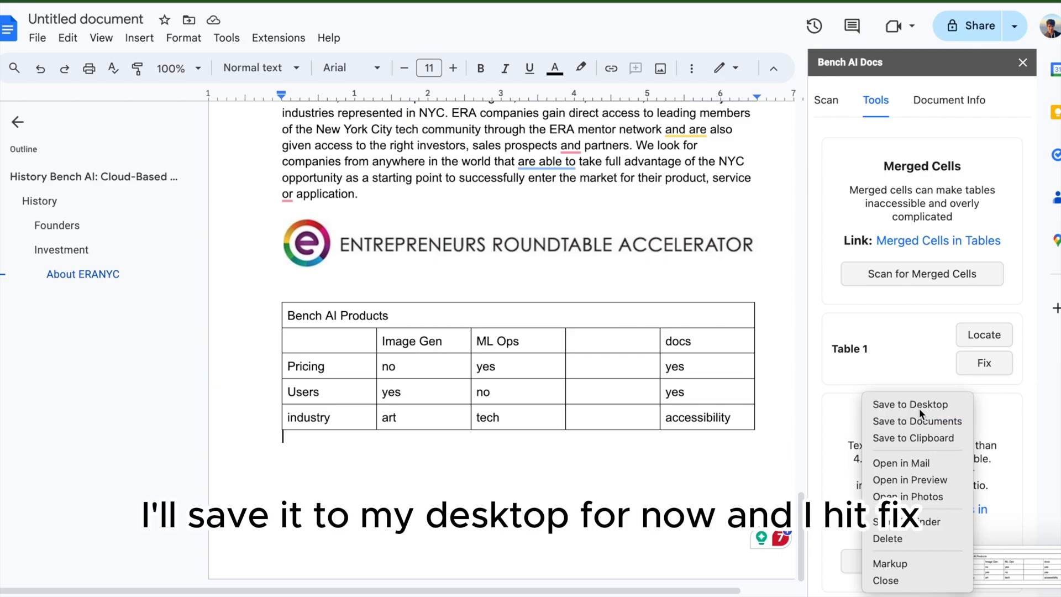
Fix Table 1's merged cells by converting the recent image Screenshot 2024-07-01 at 1.08.13 AM.png into tables.
click(984, 364)
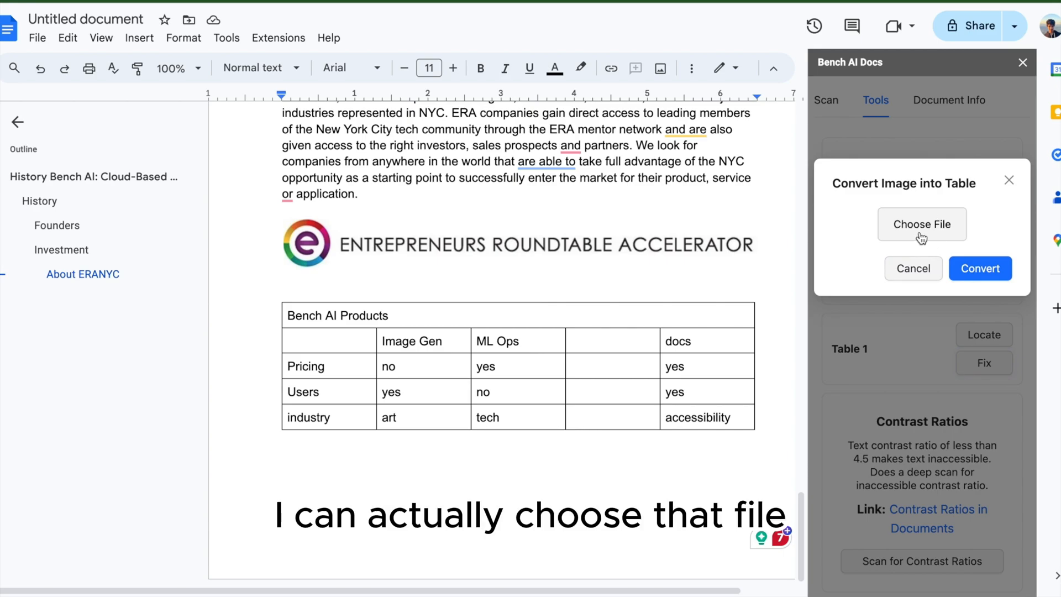
click(919, 235)
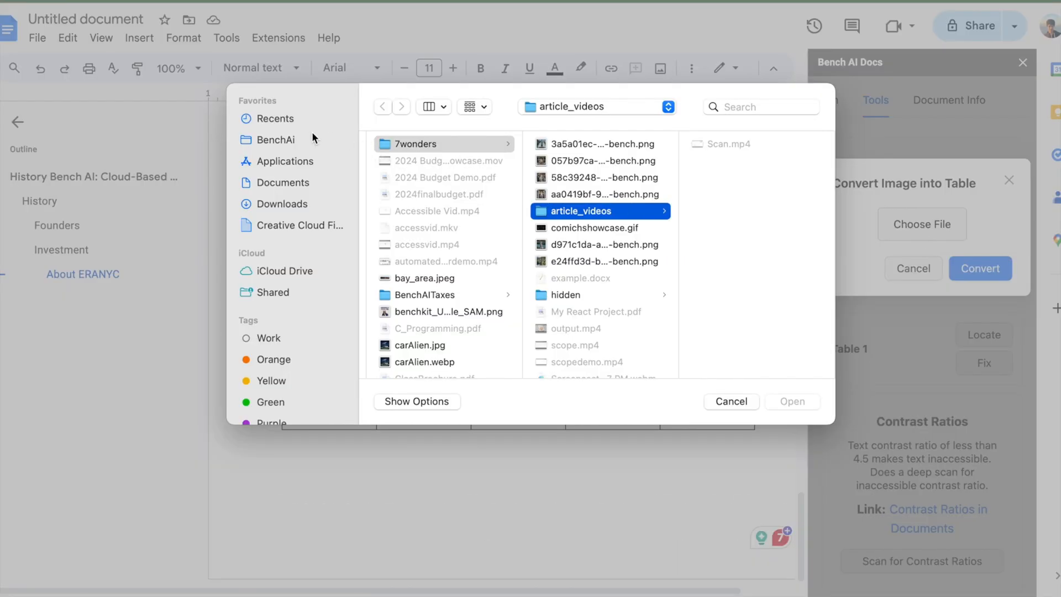
click(293, 118)
click(411, 165)
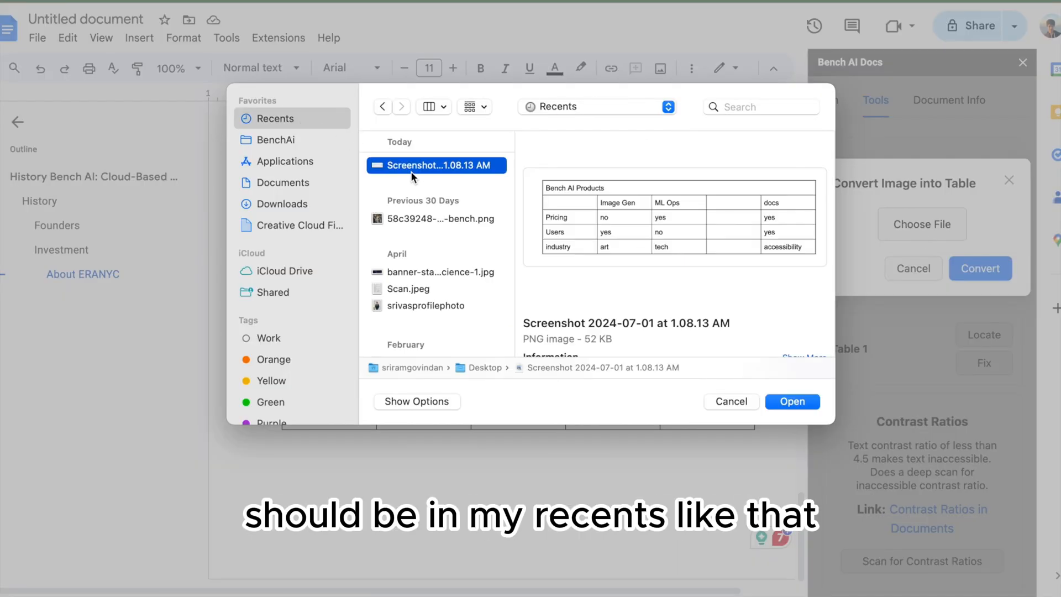
click(795, 401)
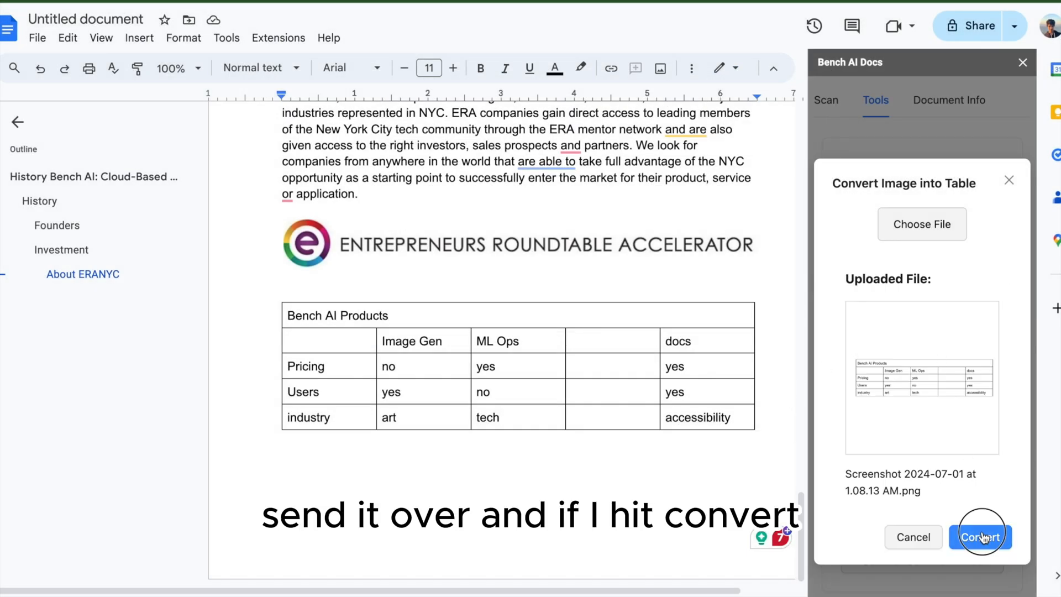
click(982, 534)
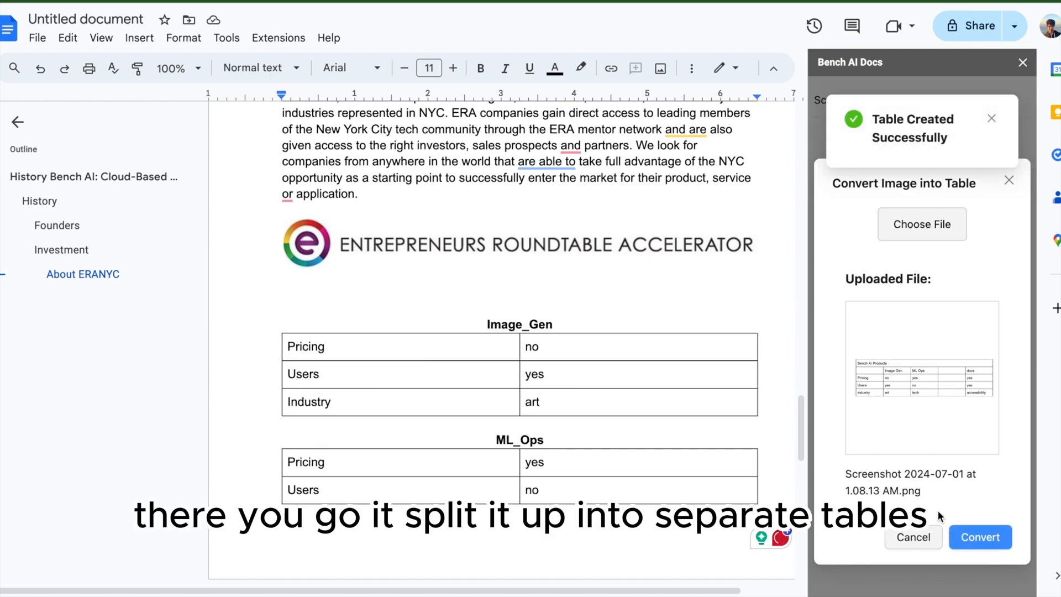
Examine the generated Image_Gen, ML_Ops and Docs tables and compare their categories and values with the uploaded table image.
scroll(581, 436, down, 5)
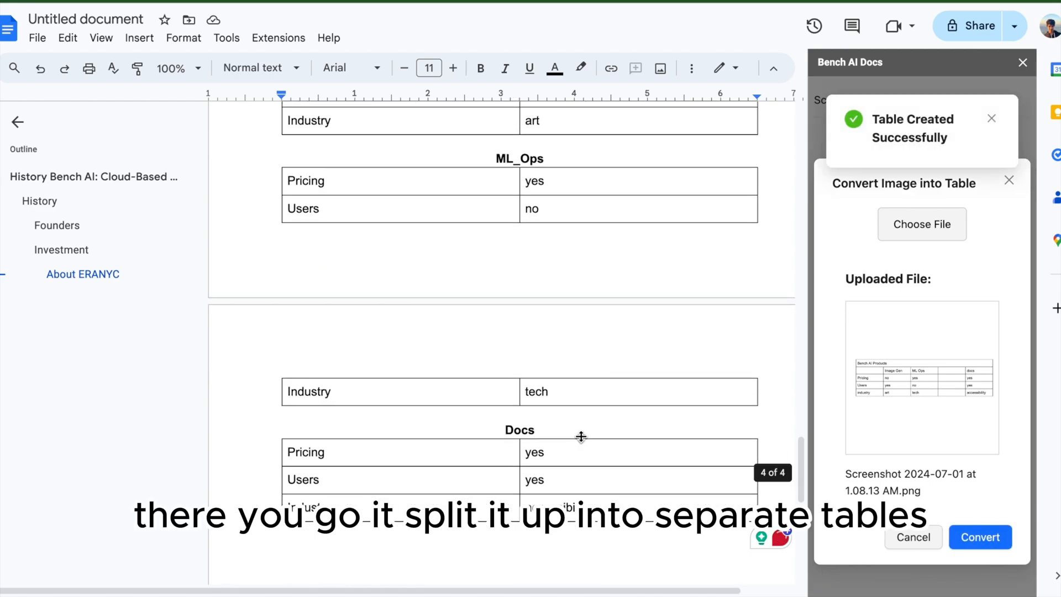
scroll(581, 437, up, 2)
scroll(582, 436, up, 2)
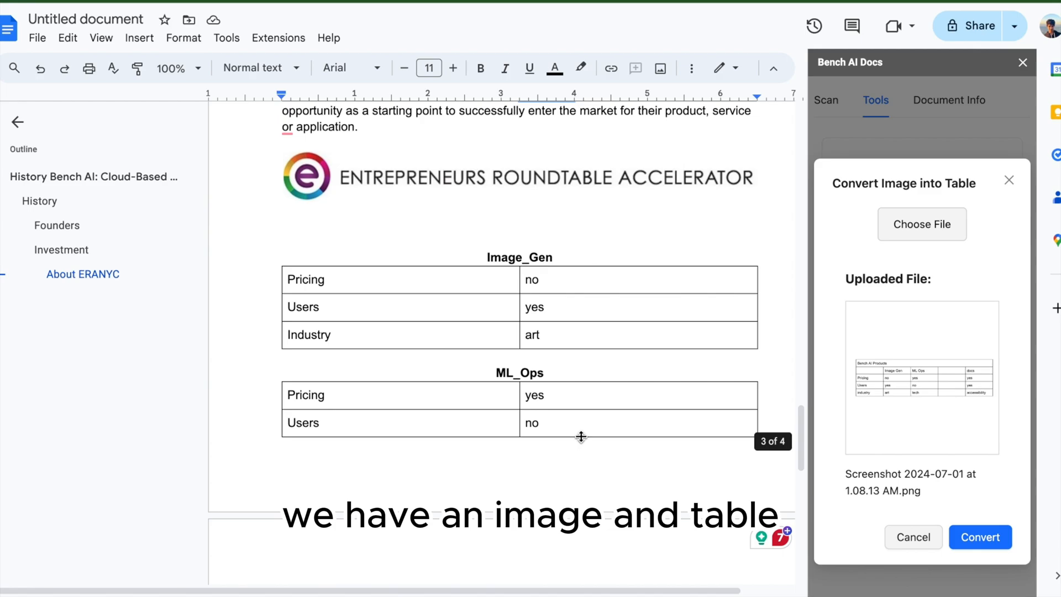
click(564, 255)
scroll(564, 255, up, 3)
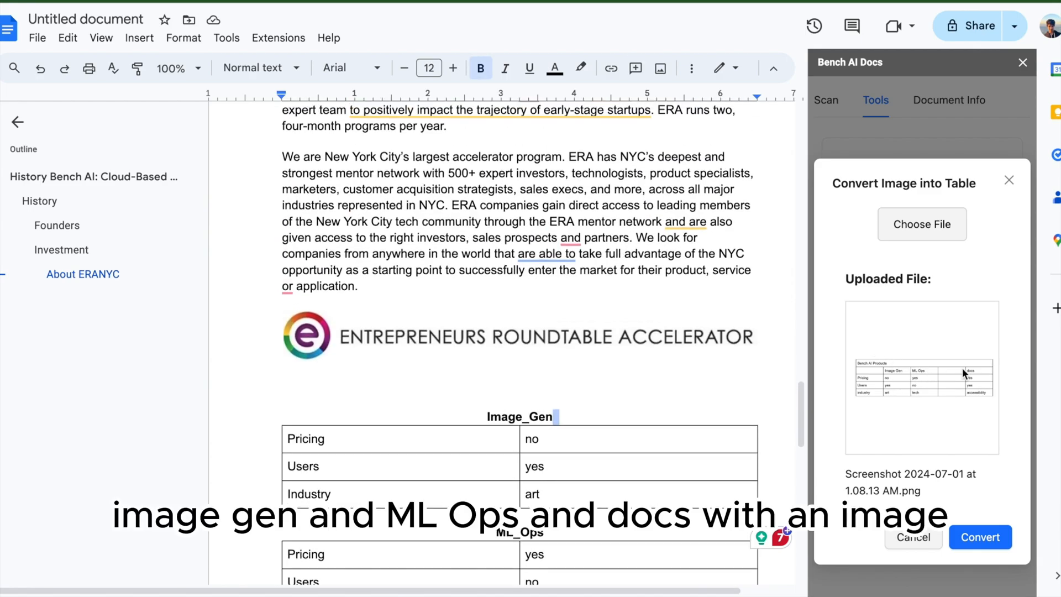
scroll(609, 462, down, 2)
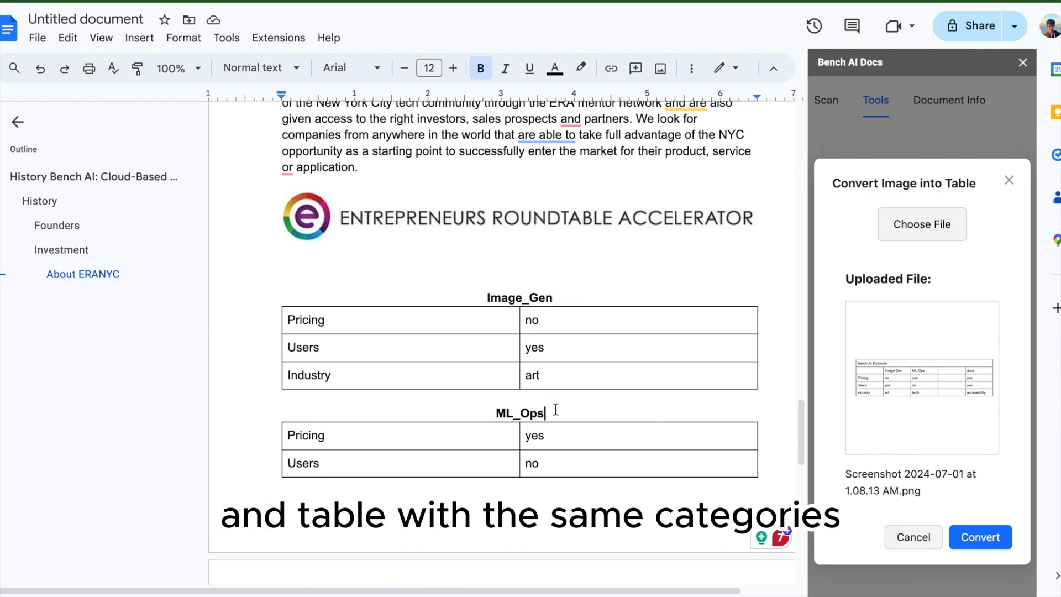
click(410, 338)
click(407, 387)
click(550, 335)
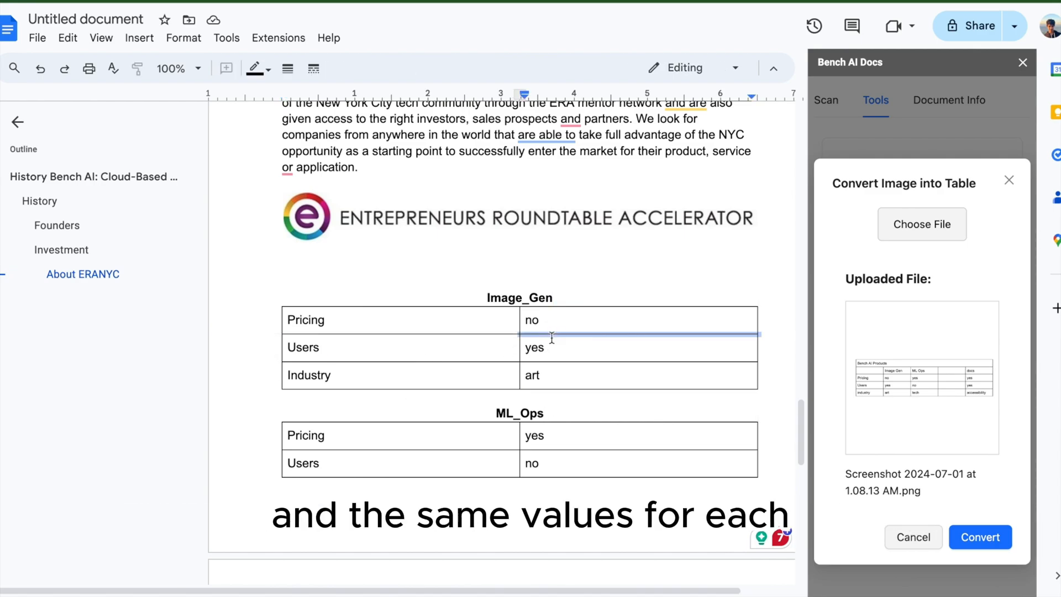
scroll(551, 338, down, 5)
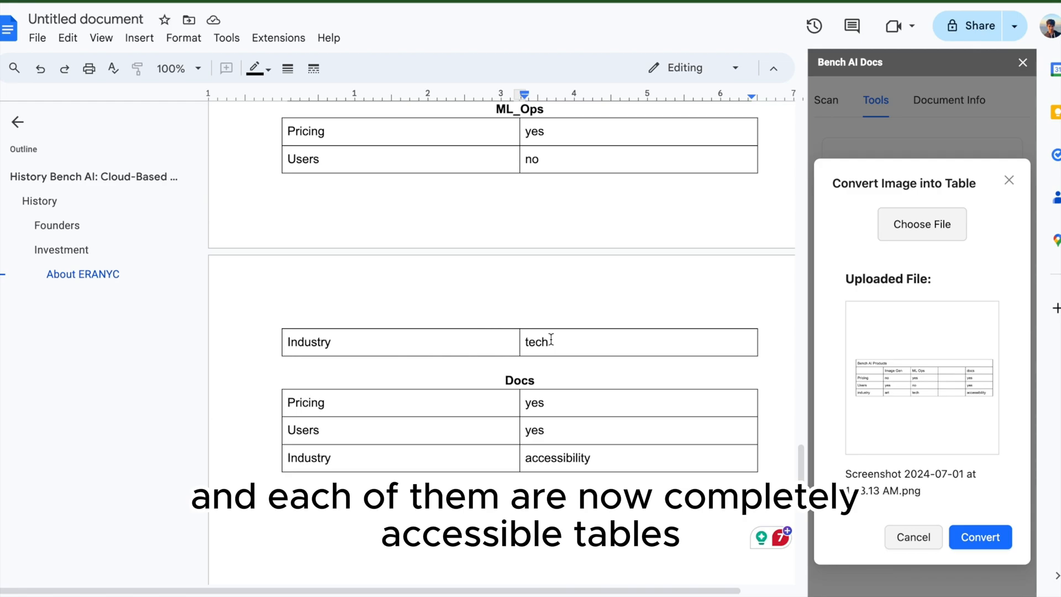
Close the image conversion dialog and scan the document for merged cells again.
click(1008, 184)
scroll(621, 325, up, 3)
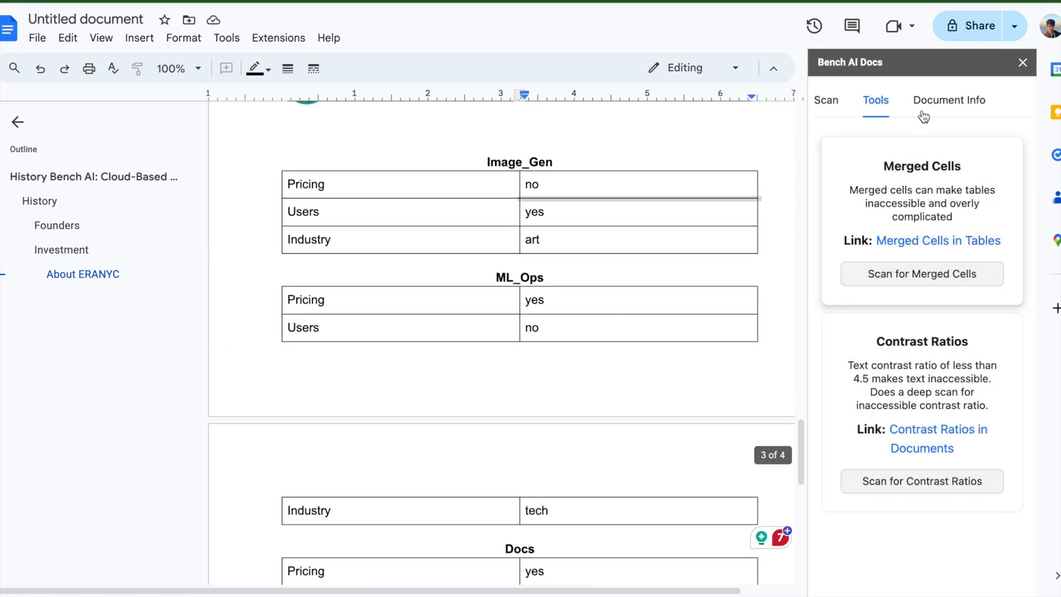
click(911, 274)
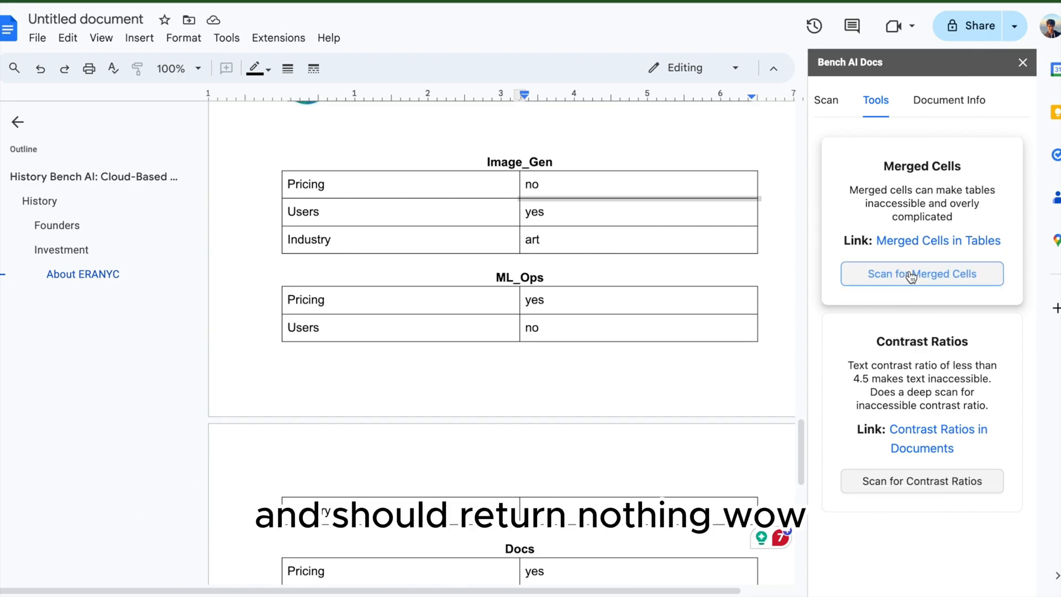
Change the document title in the document info to "Demo Document" and dismiss the notification.
click(959, 103)
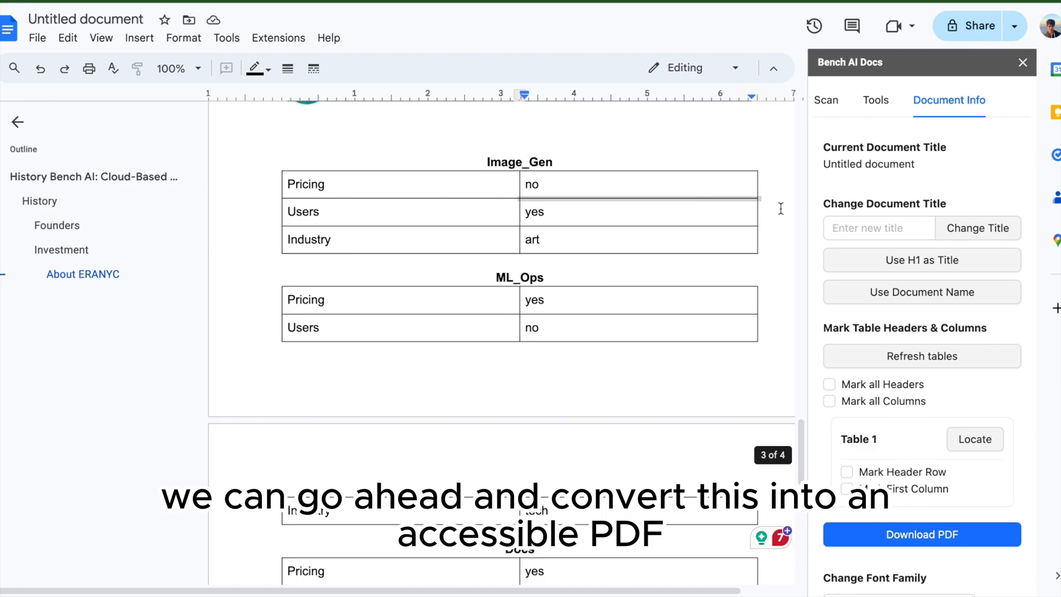
click(641, 133)
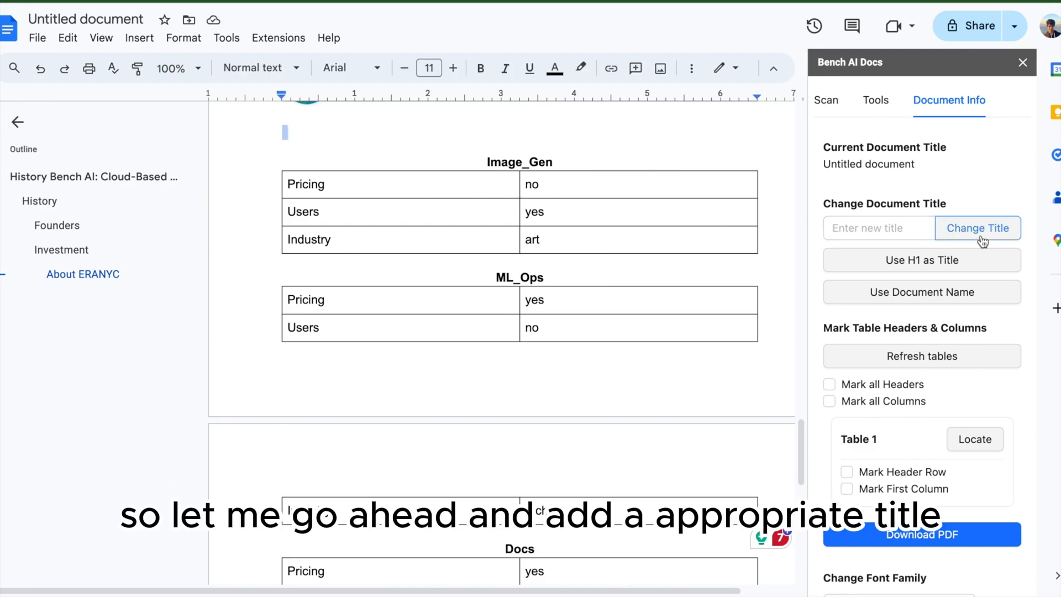
click(869, 225)
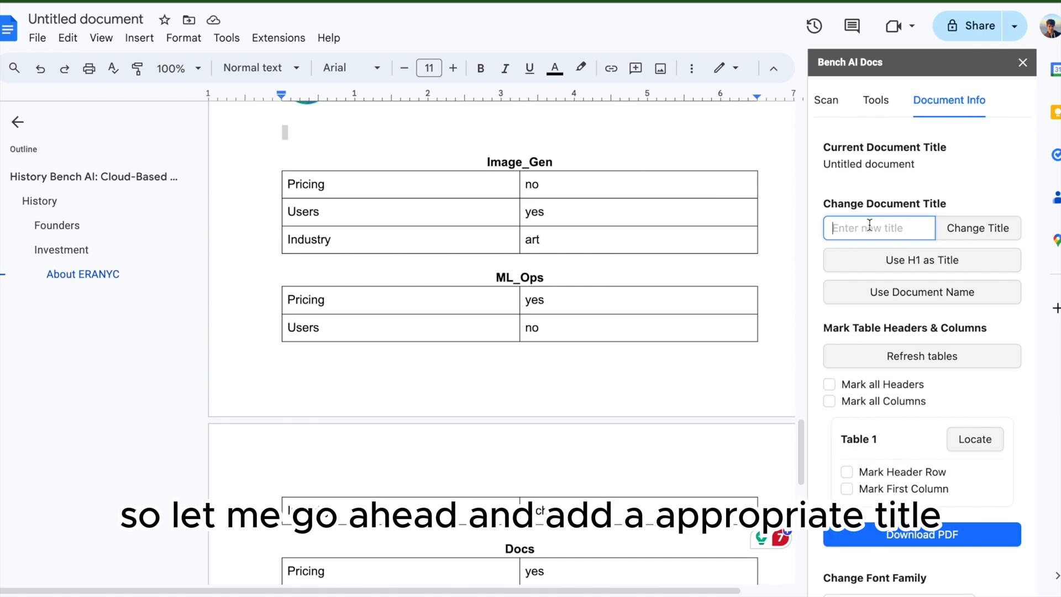
text(Demo)
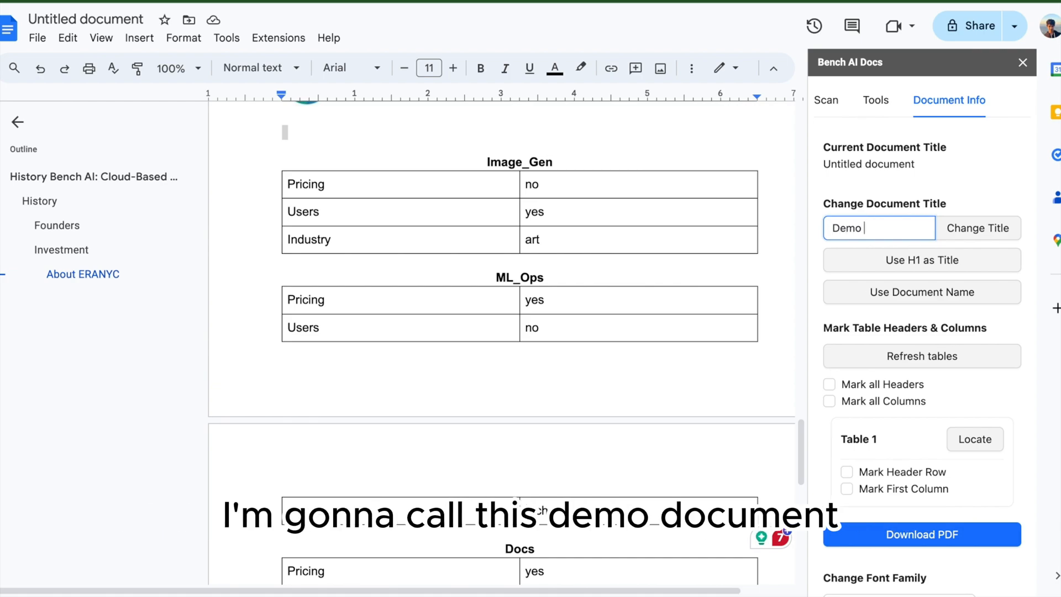
text( Document)
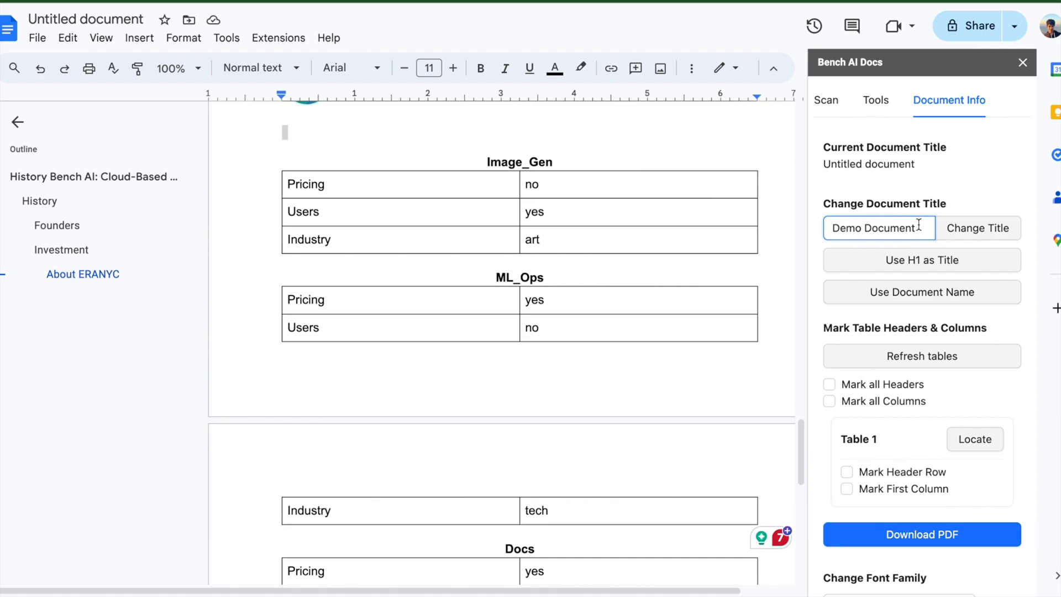
click(947, 236)
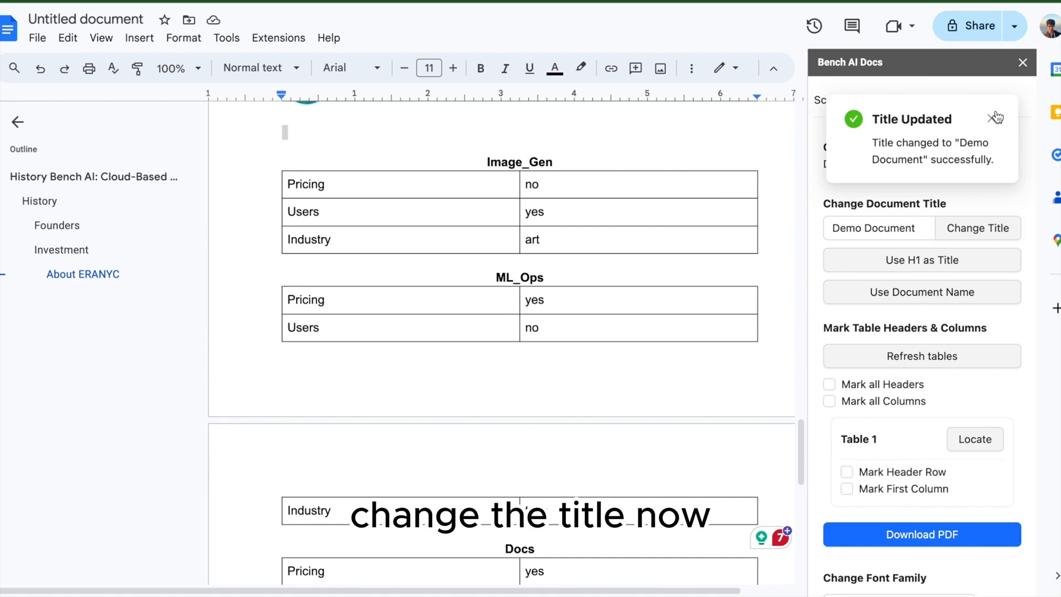
click(997, 117)
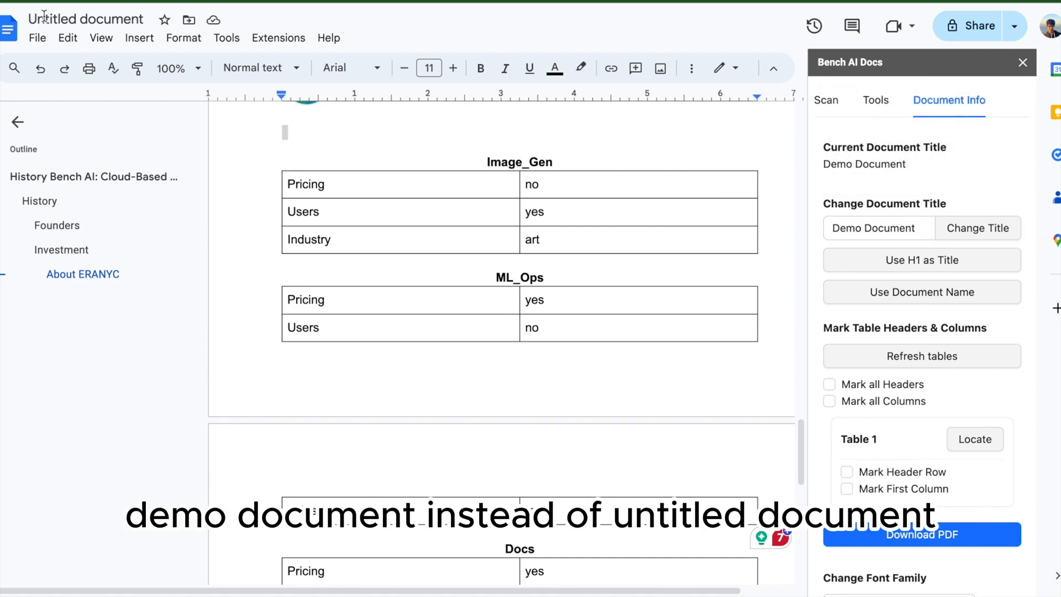
Refresh the list of tables for header marking and check it against the tables in the document.
scroll(766, 163, down, 1)
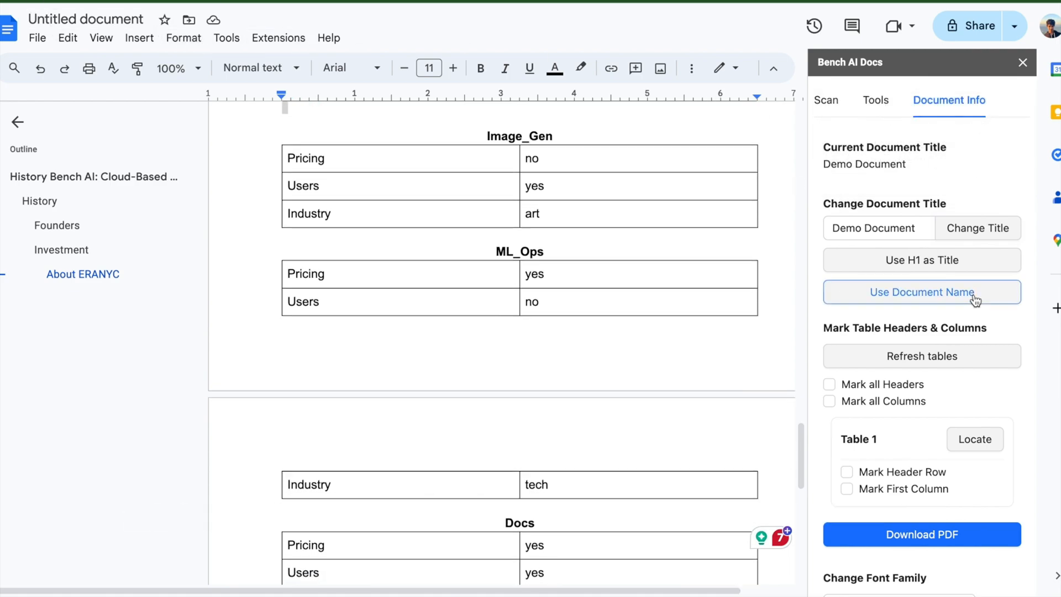
click(946, 356)
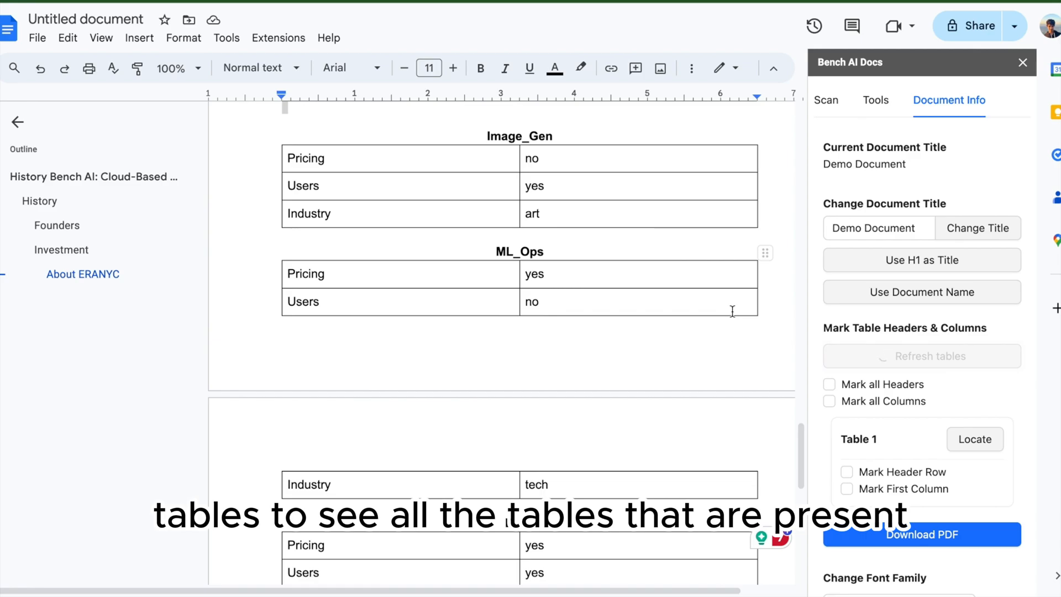
scroll(920, 381, down, 4)
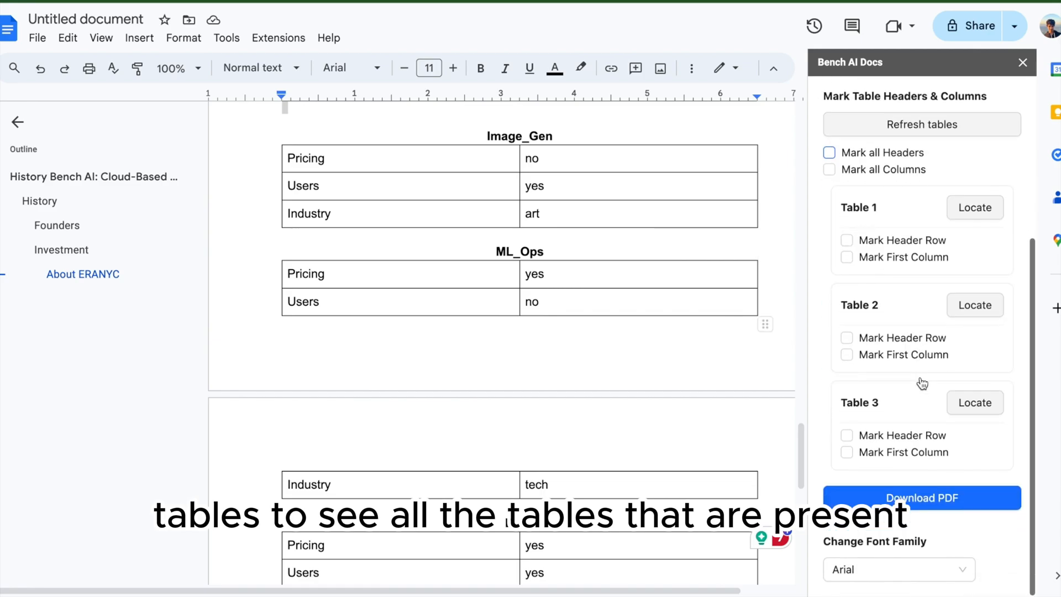
scroll(526, 523, down, 9)
scroll(526, 522, up, 10)
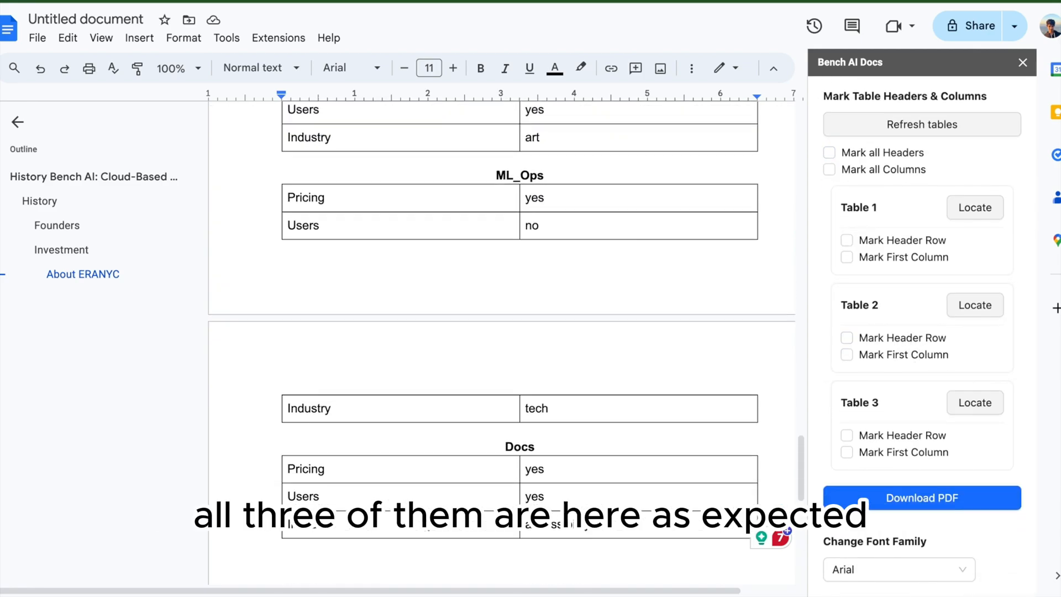
scroll(687, 397, up, 3)
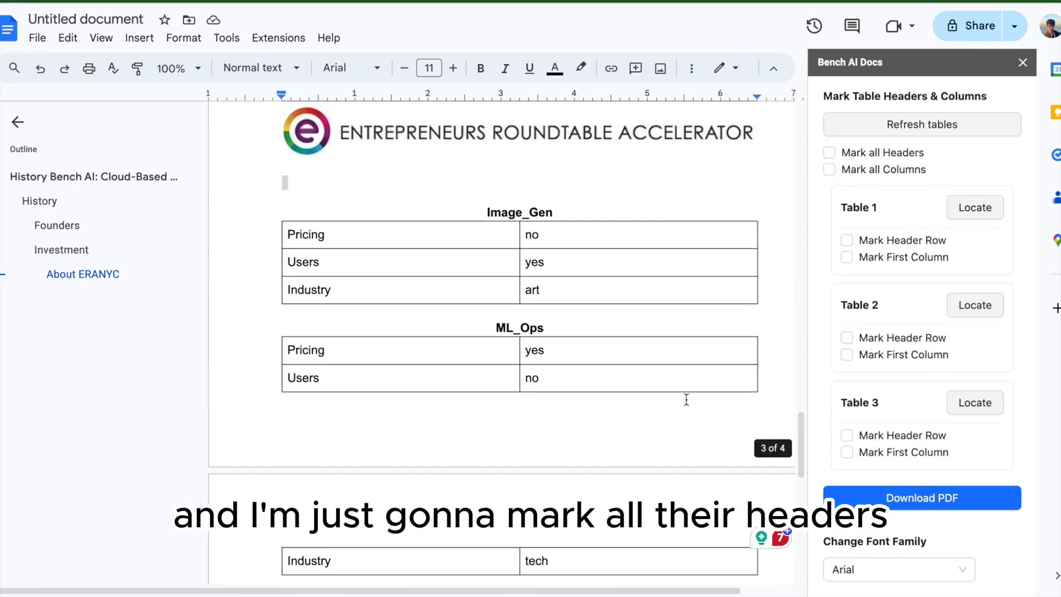
Mark the first column of all tables, leave the header rows unmarked, and review the Image_Gen table's row labels.
click(890, 154)
click(889, 171)
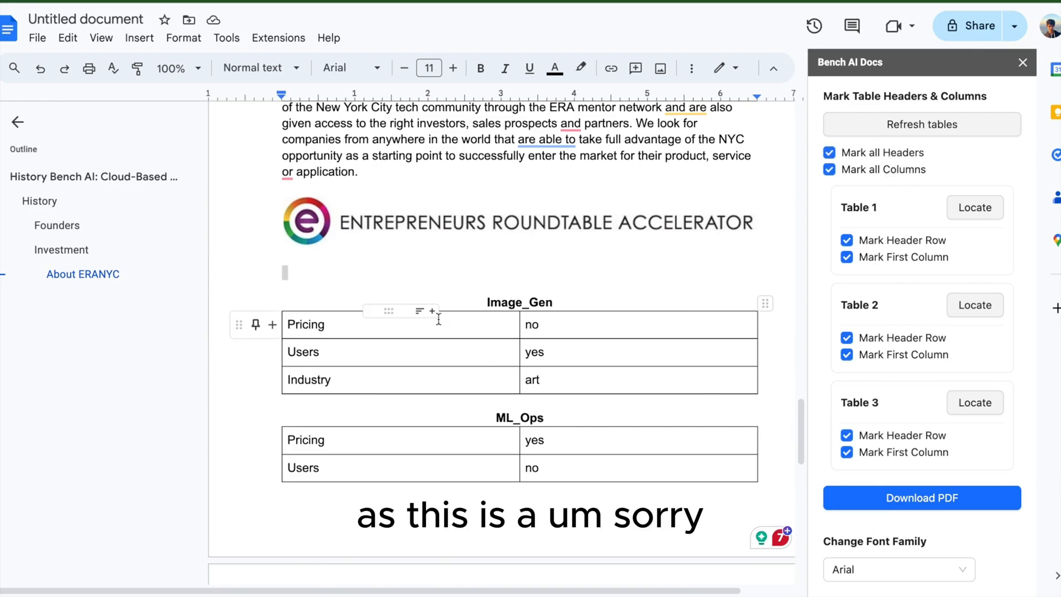
click(830, 154)
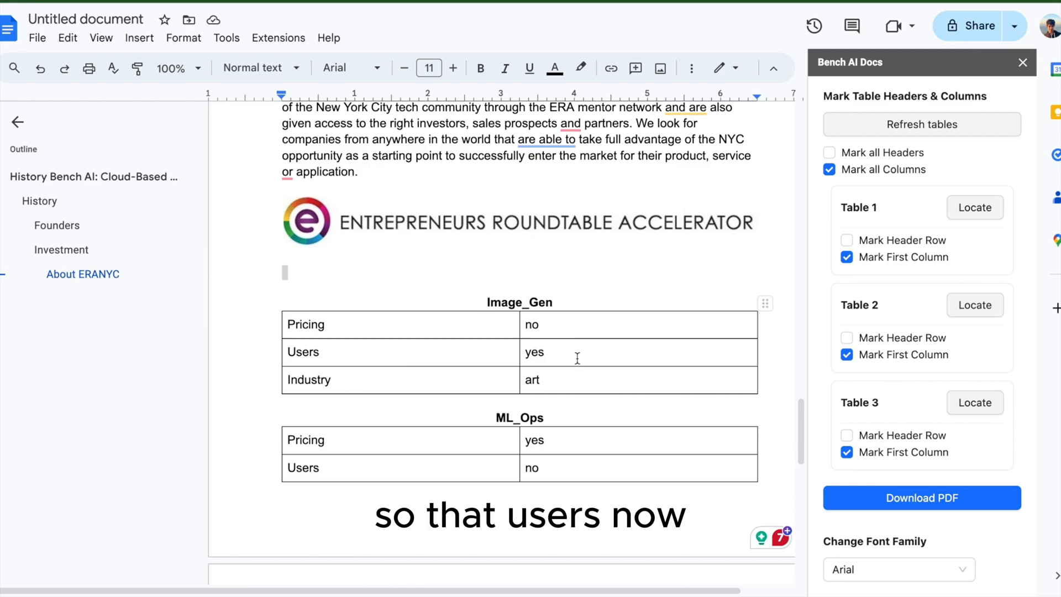
scroll(575, 359, down, 1)
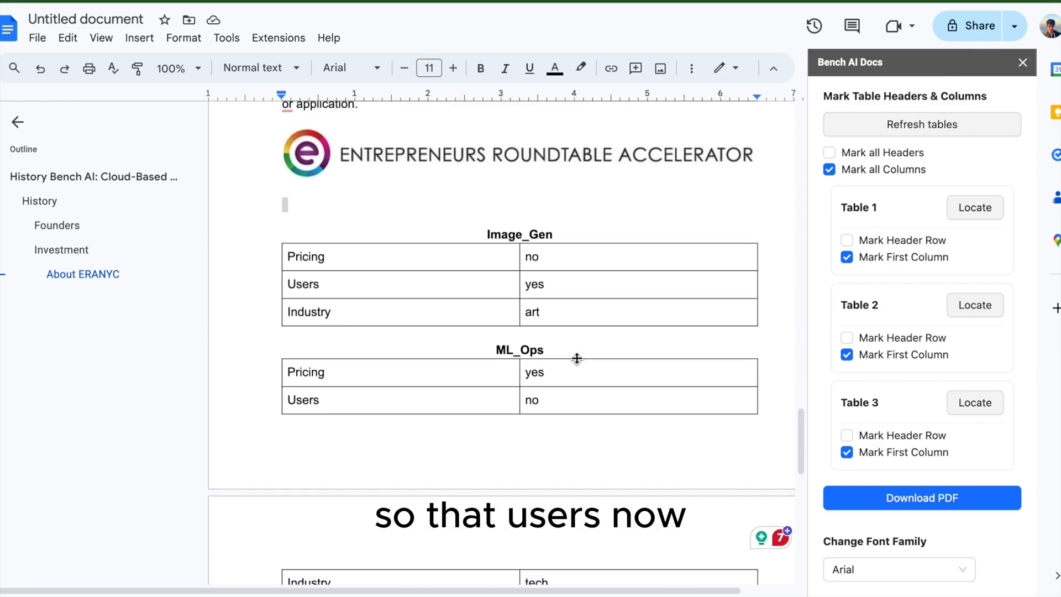
click(383, 173)
click(344, 258)
click(342, 285)
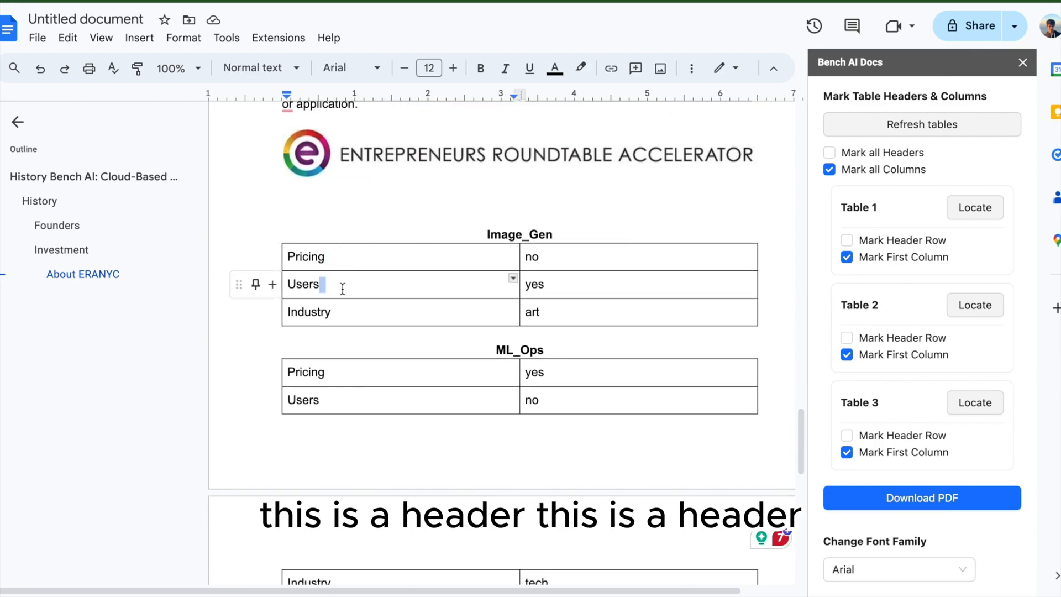
click(341, 308)
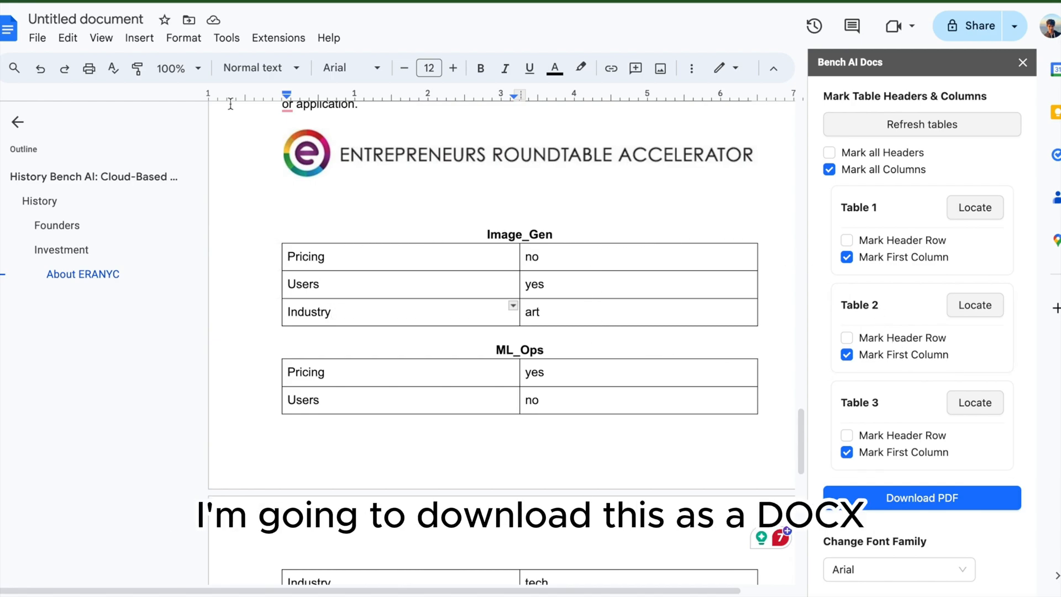
Download the document as Microsoft Word (.docx) and save it as "demo" in the Downloads folder.
click(37, 38)
mouse_move(142, 200)
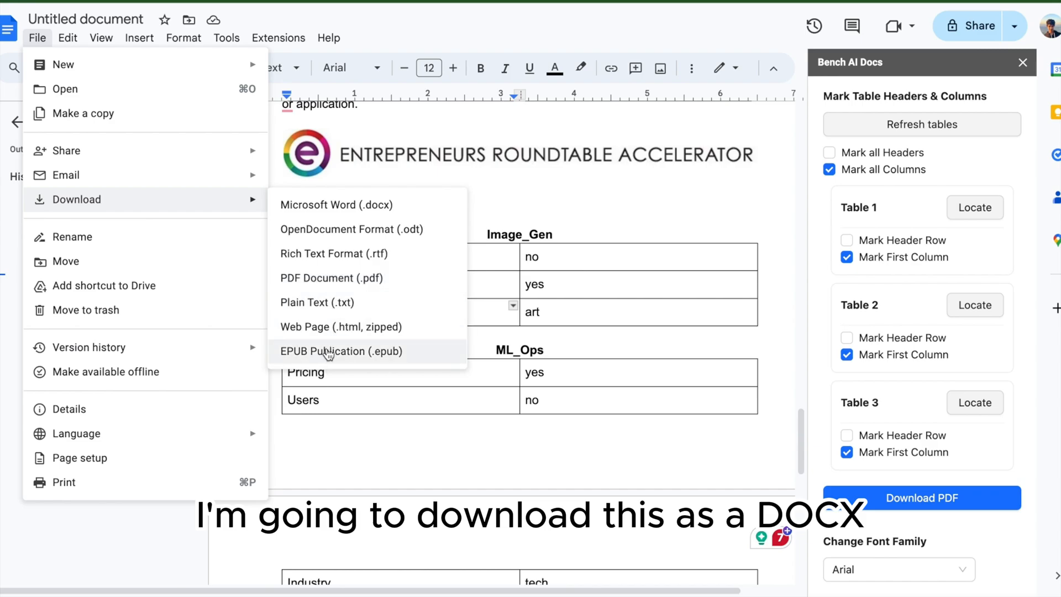
click(342, 203)
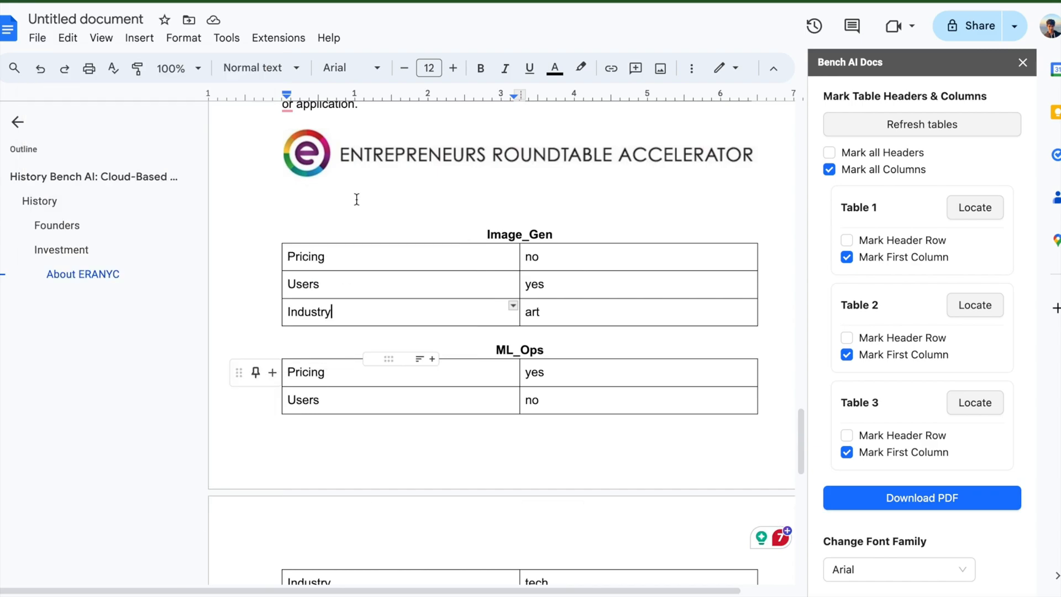
key(BackSpace)
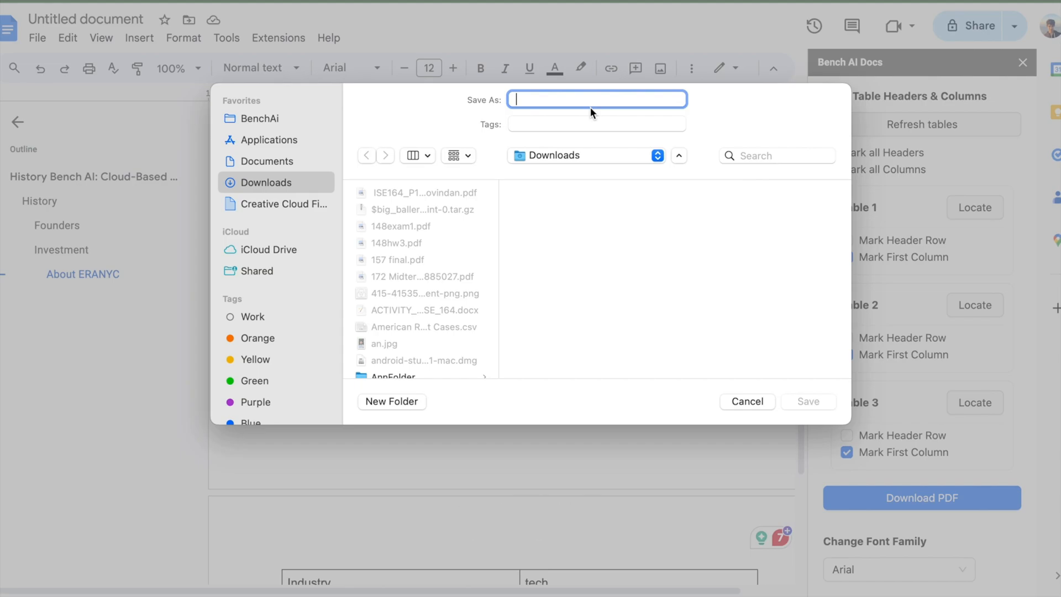
text(demo)
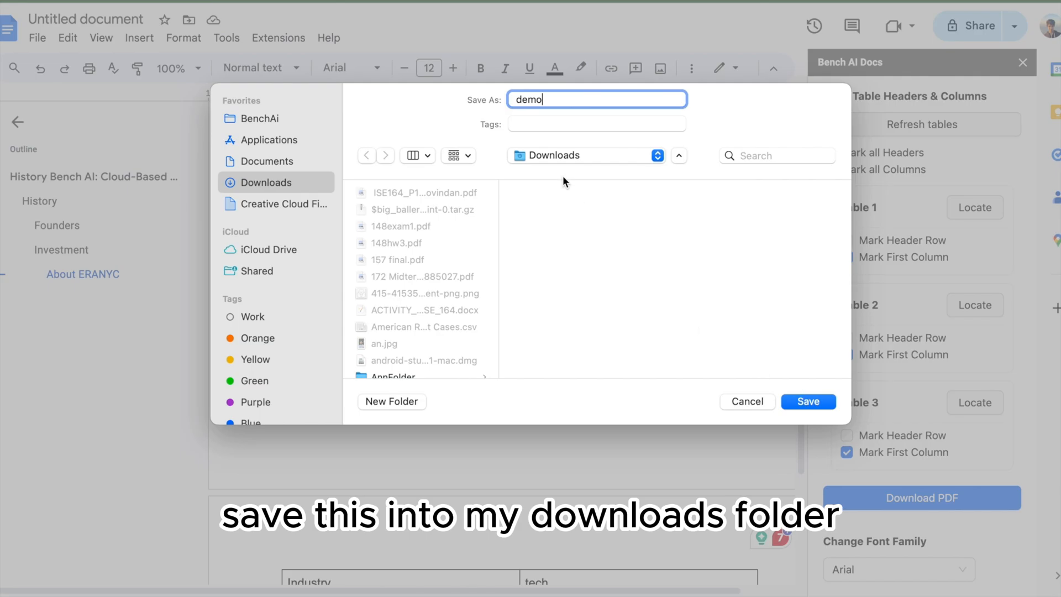
click(817, 400)
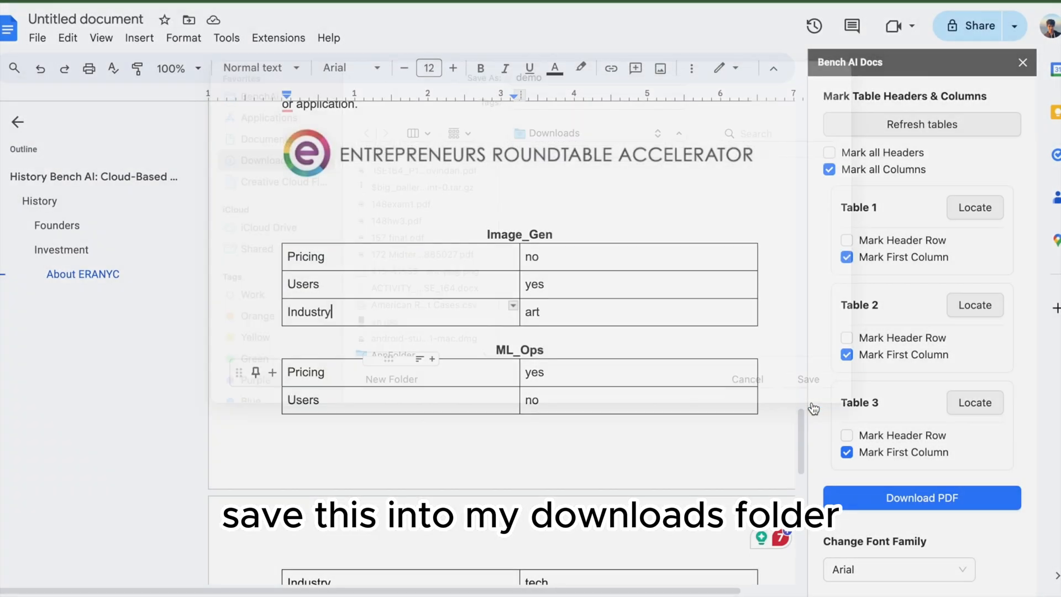
Start the add-on's PDF download, upload demo.docx from the Downloads folder, and convert it to PDF.
click(937, 498)
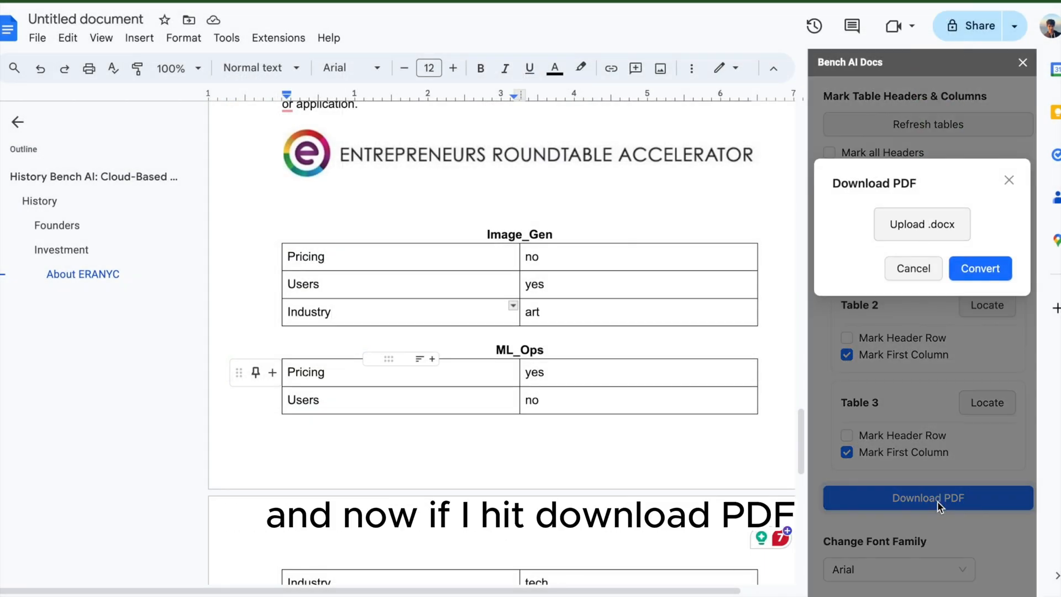
click(913, 224)
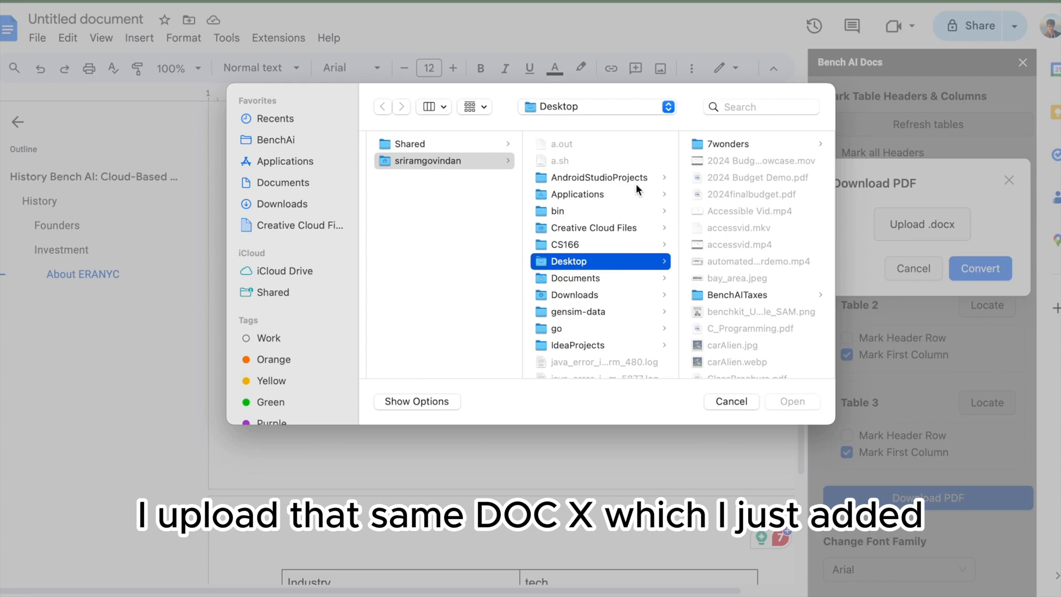
click(276, 118)
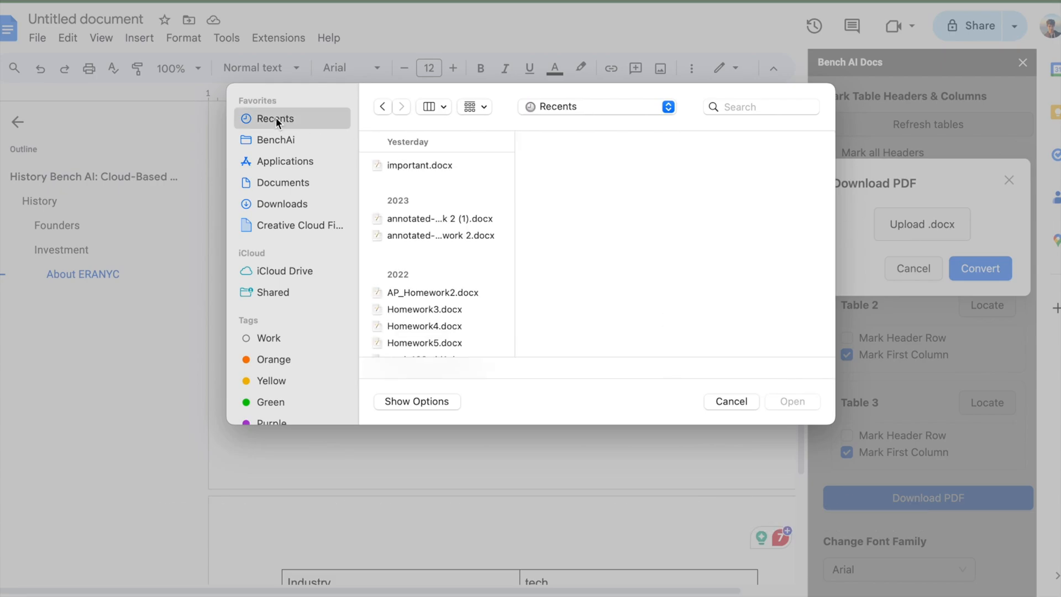
click(287, 202)
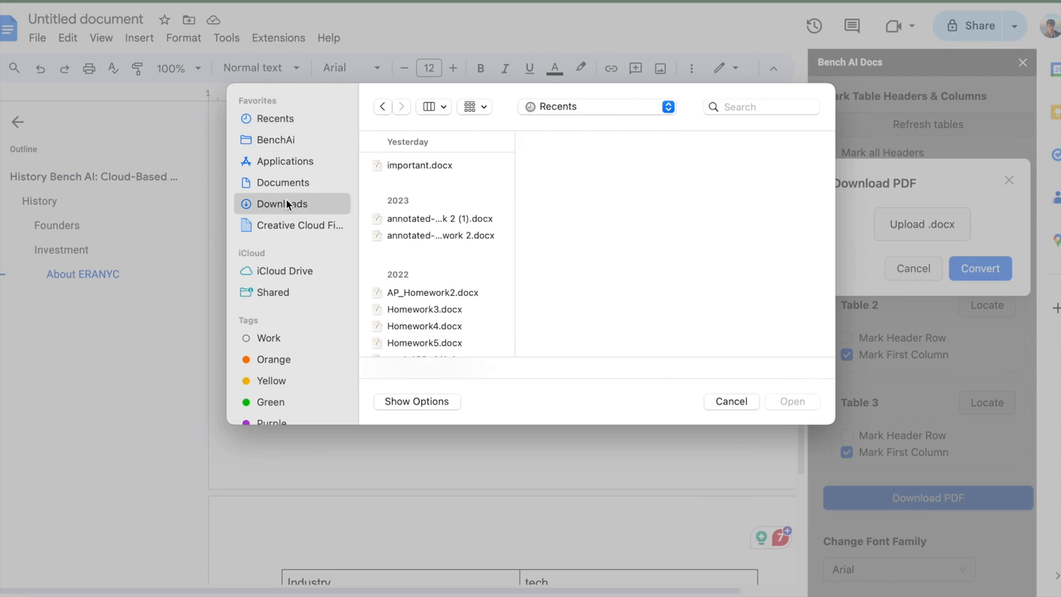
scroll(448, 310, down, 5)
scroll(449, 310, down, 15)
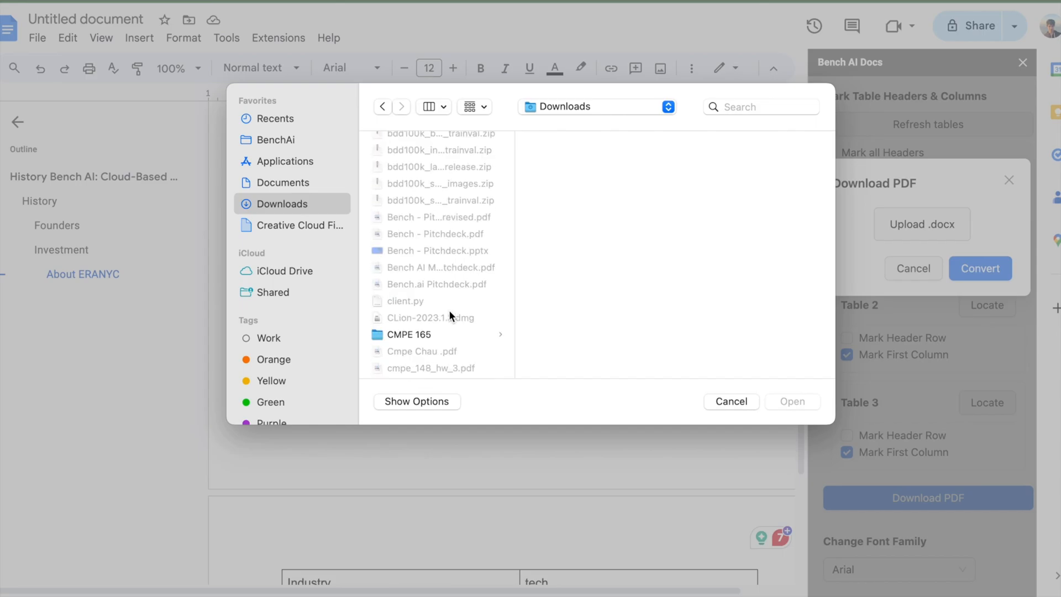
click(424, 266)
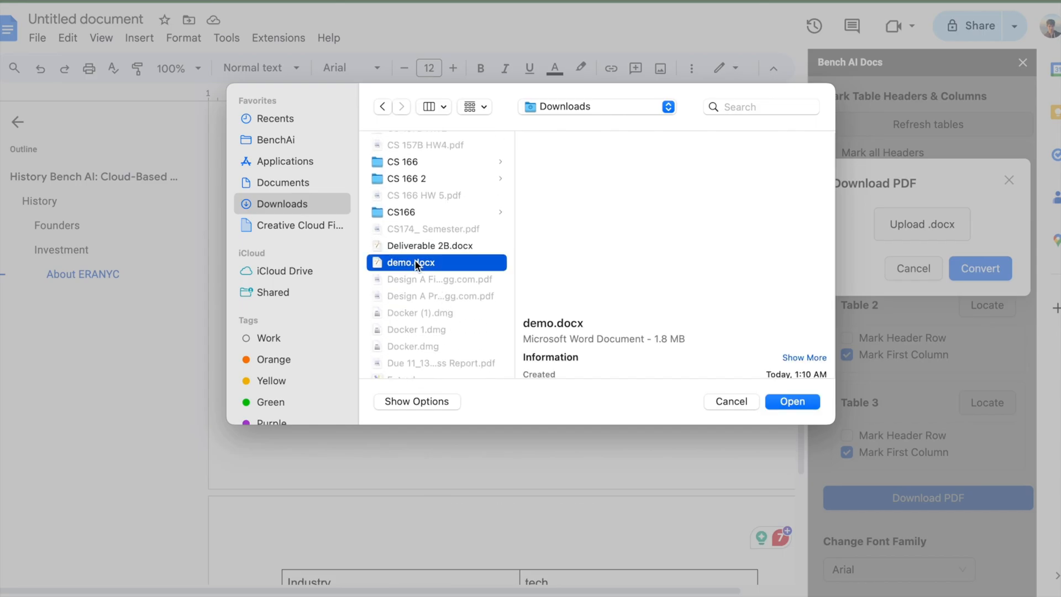
click(798, 405)
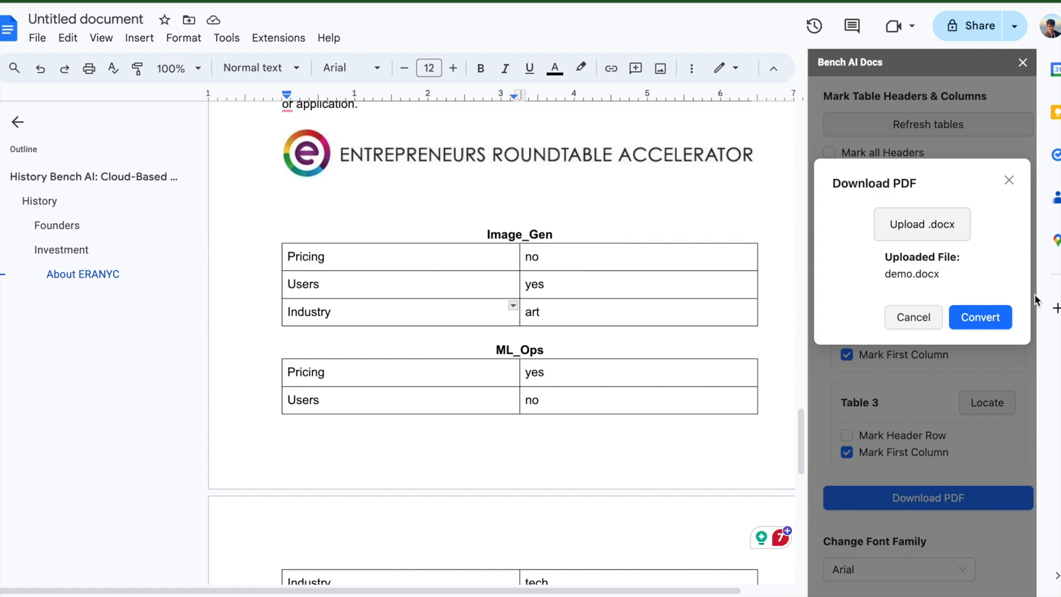
click(996, 317)
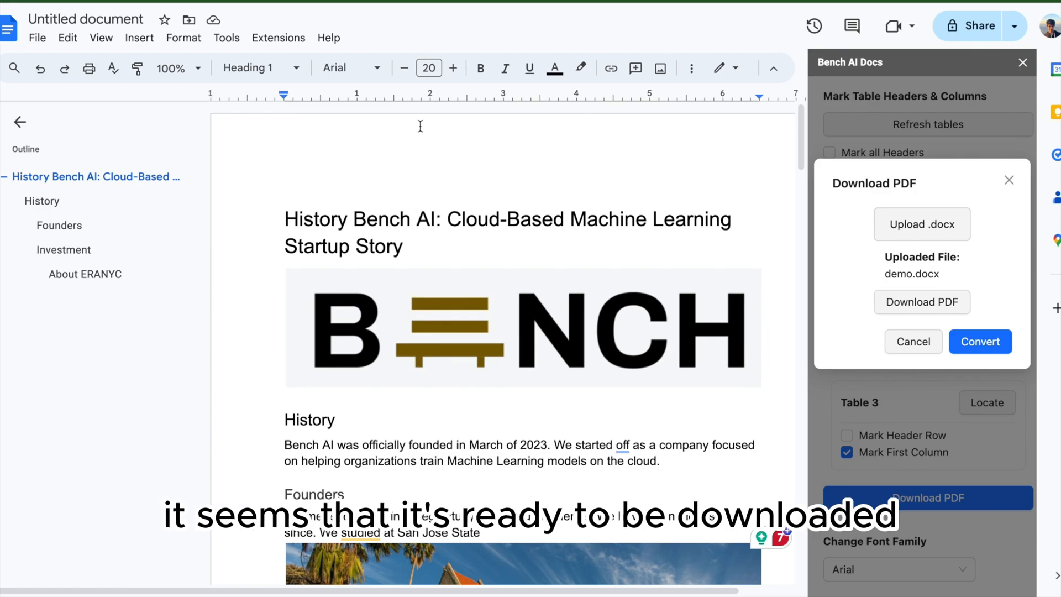
Download the converted PDF and save it as "demo123" in the Downloads folder.
click(911, 305)
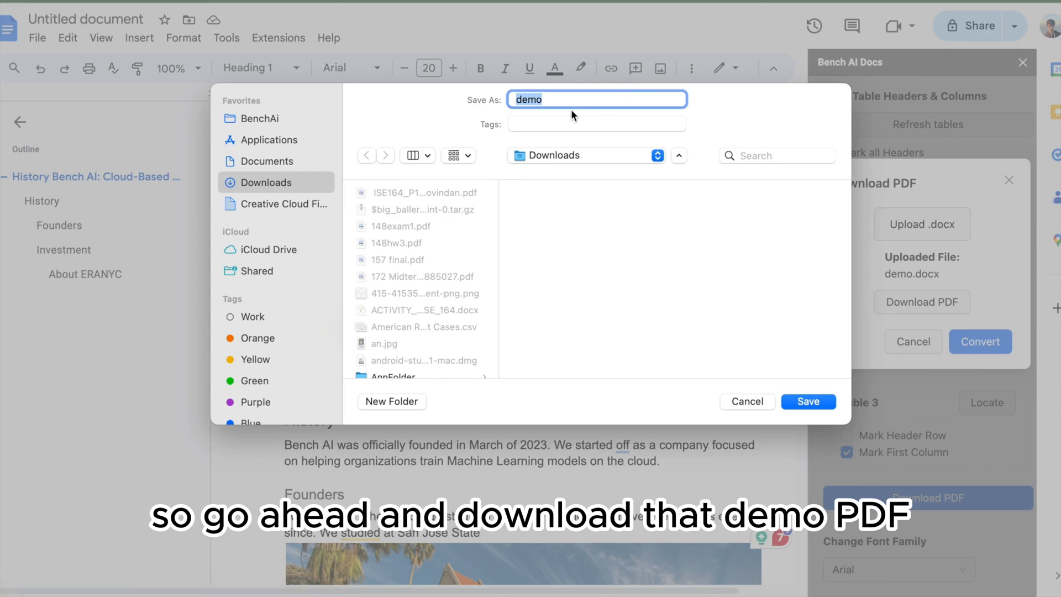
click(590, 98)
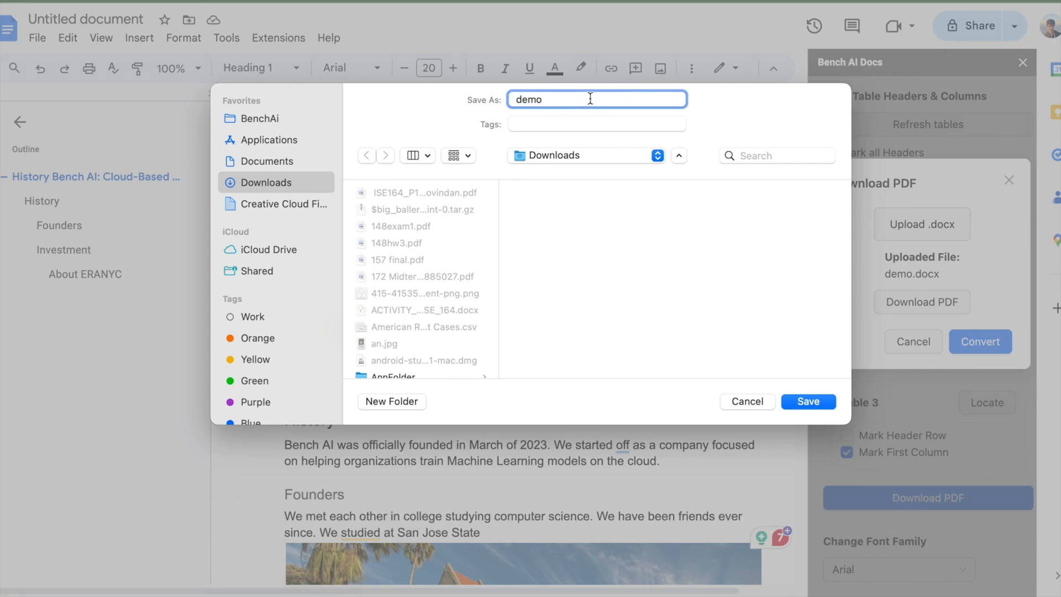
text(123)
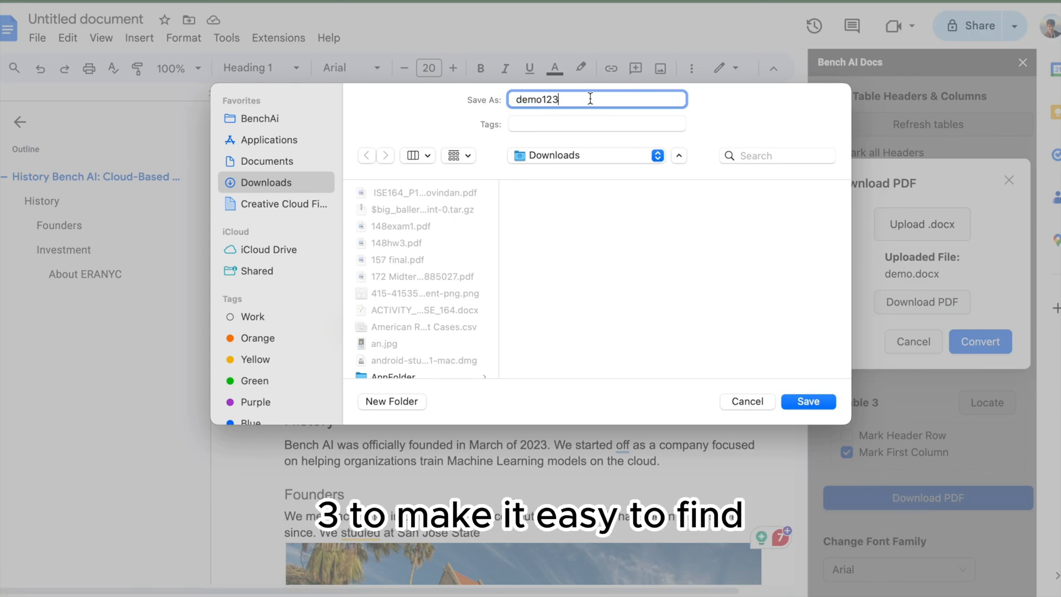
click(808, 401)
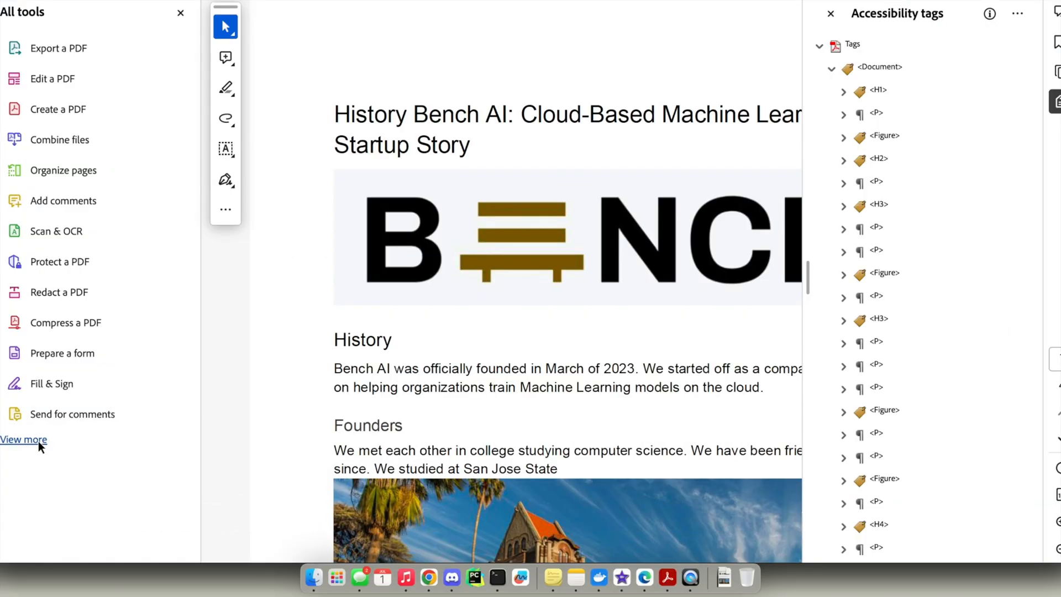
In Adobe Acrobat, run the accessibility check on all pages of the exported PDF with an accessibility report created.
click(35, 443)
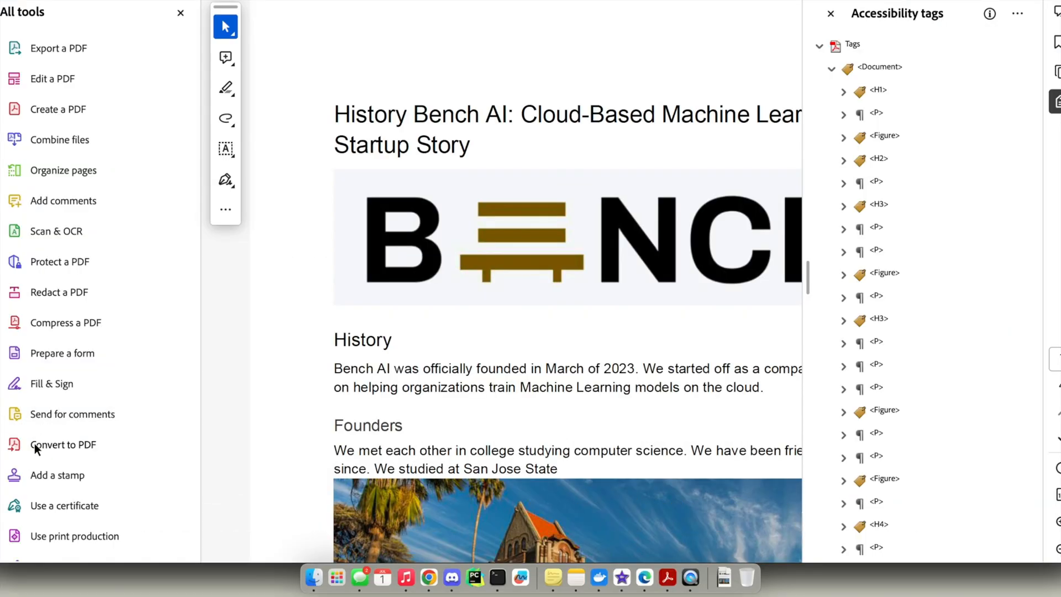
scroll(34, 443, down, 2)
scroll(34, 443, down, 5)
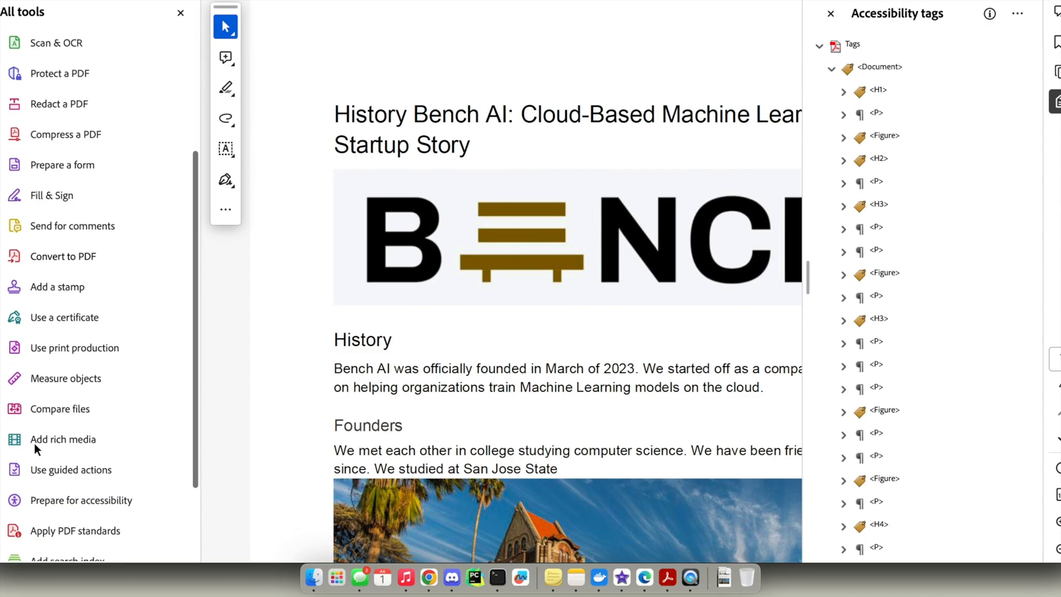
click(93, 387)
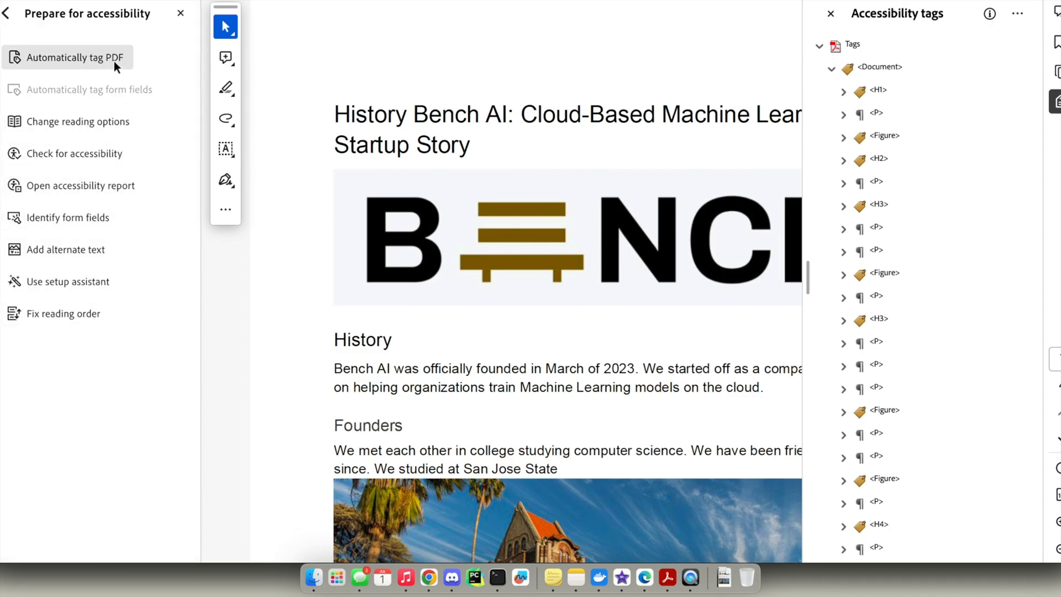
click(84, 151)
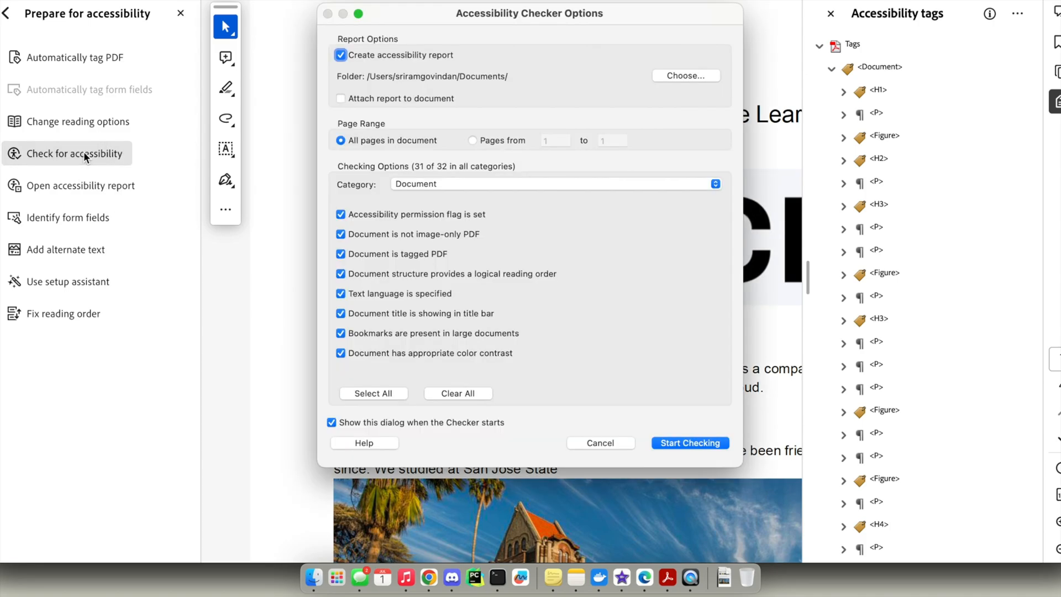
click(683, 442)
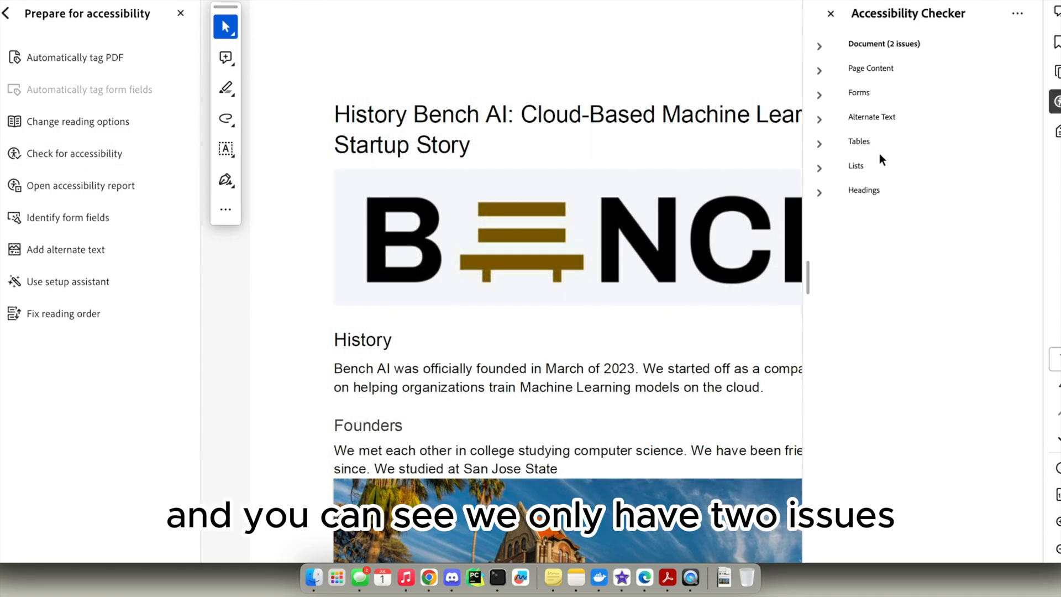
Examine the Document category of the accessibility results and look over the PDF's pages for reading order and color contrast.
click(819, 48)
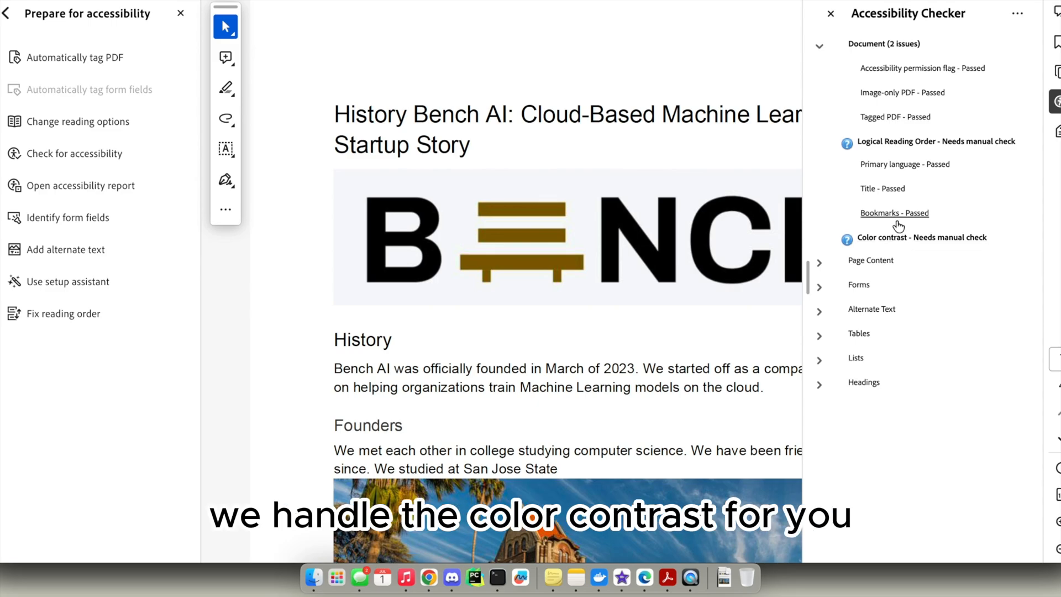
scroll(624, 407, right, 3)
scroll(624, 408, down, 15)
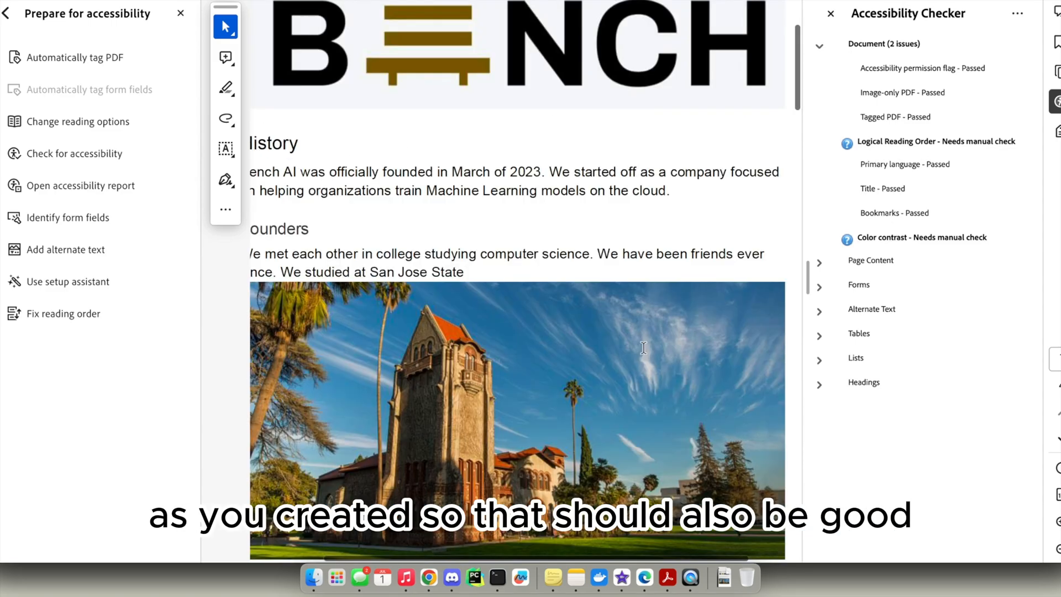
scroll(642, 347, up, 10)
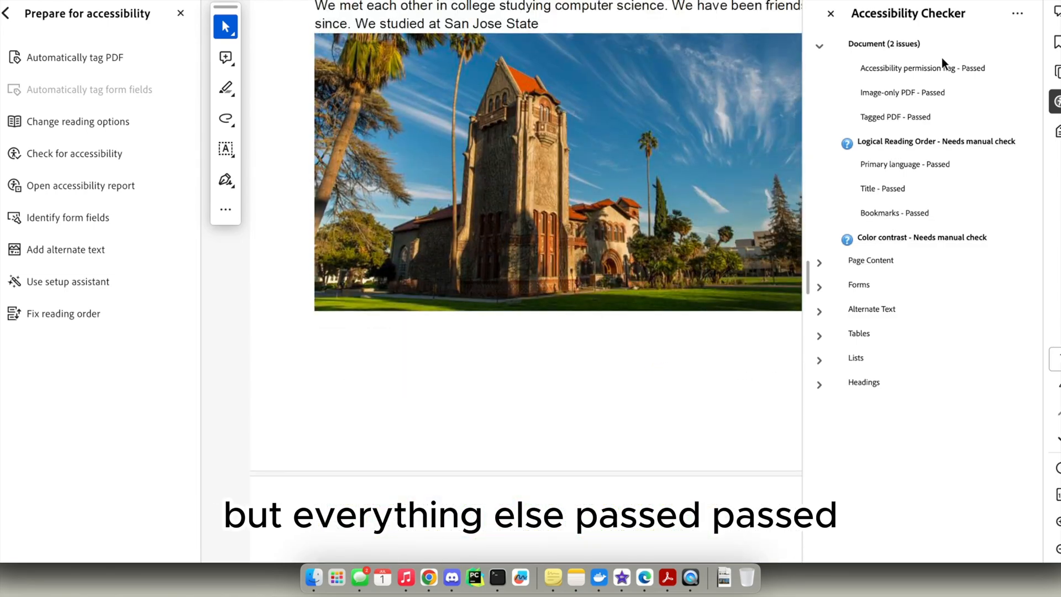
Expand the Page Content, Forms, Alternate Text, Tables, Lists and Headings categories and review each accessibility rule's result.
click(873, 263)
click(828, 268)
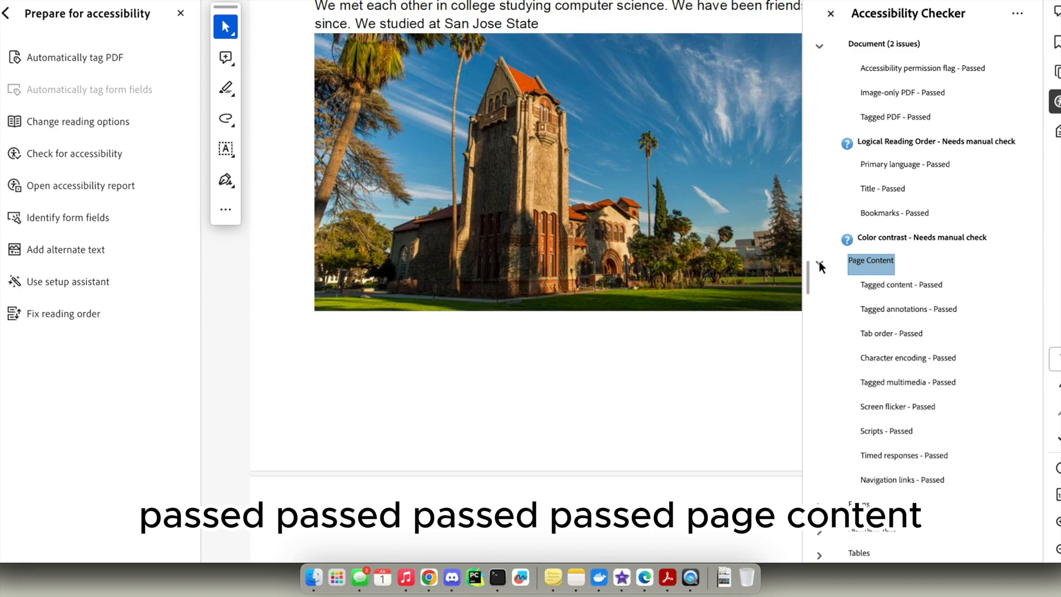
scroll(861, 359, down, 2)
click(827, 449)
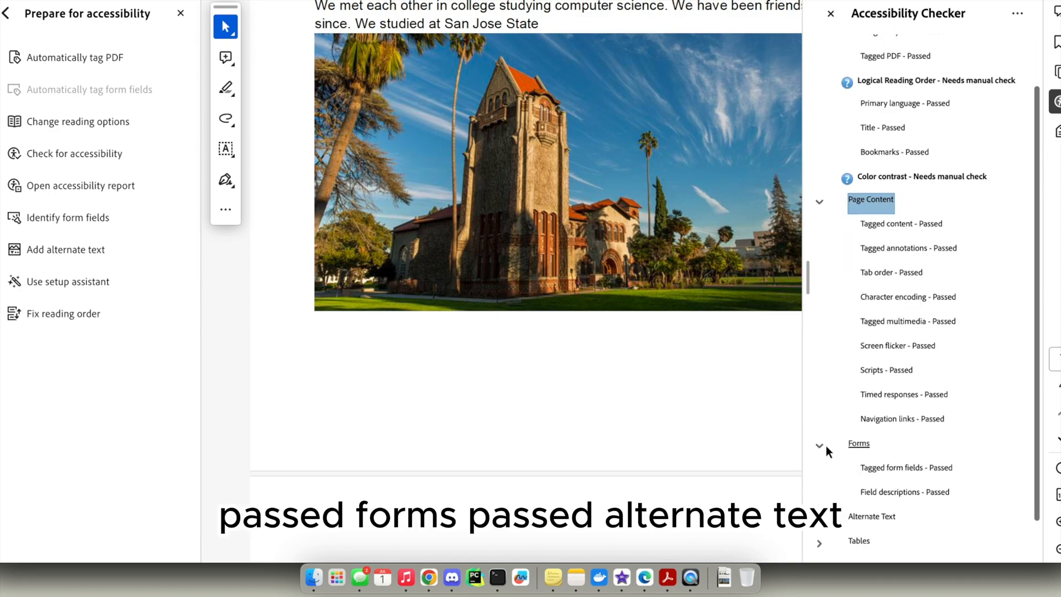
scroll(826, 451, down, 2)
click(826, 467)
scroll(825, 466, down, 4)
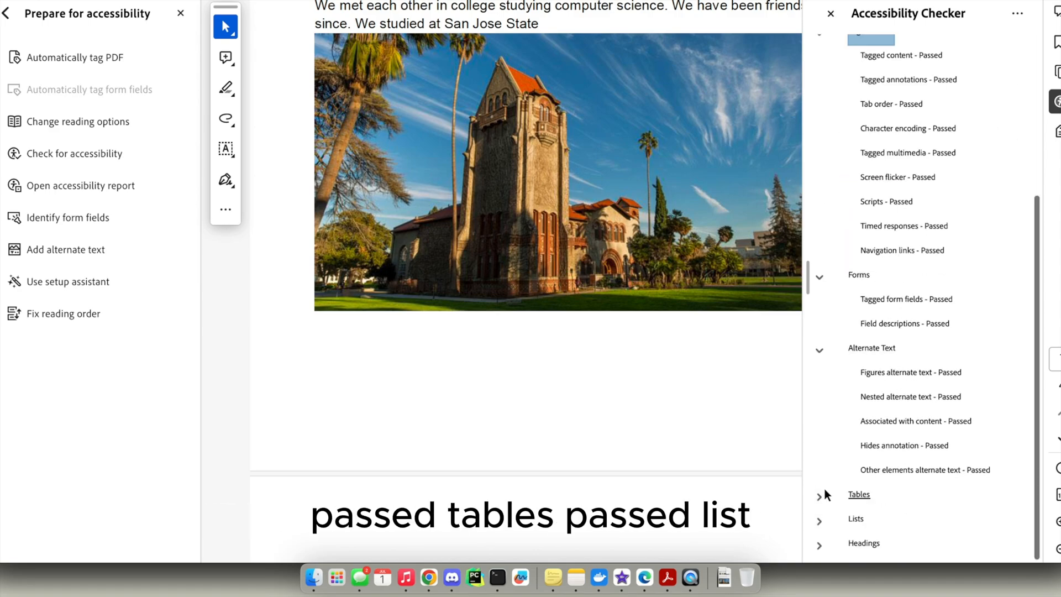
click(824, 494)
scroll(821, 496, down, 4)
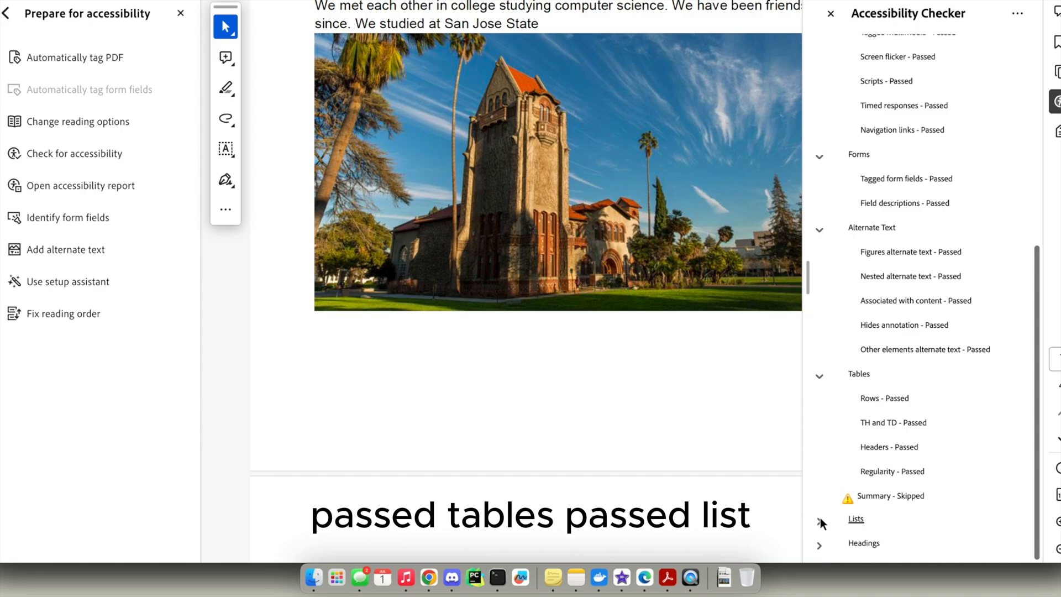
click(820, 522)
scroll(820, 523, down, 2)
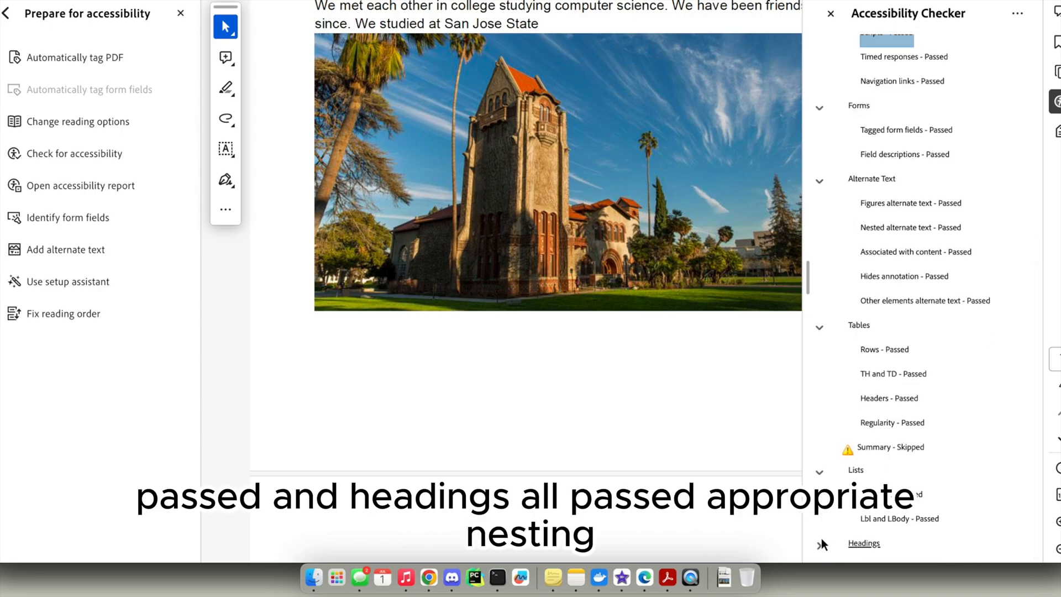
click(821, 544)
scroll(821, 544, down, 1)
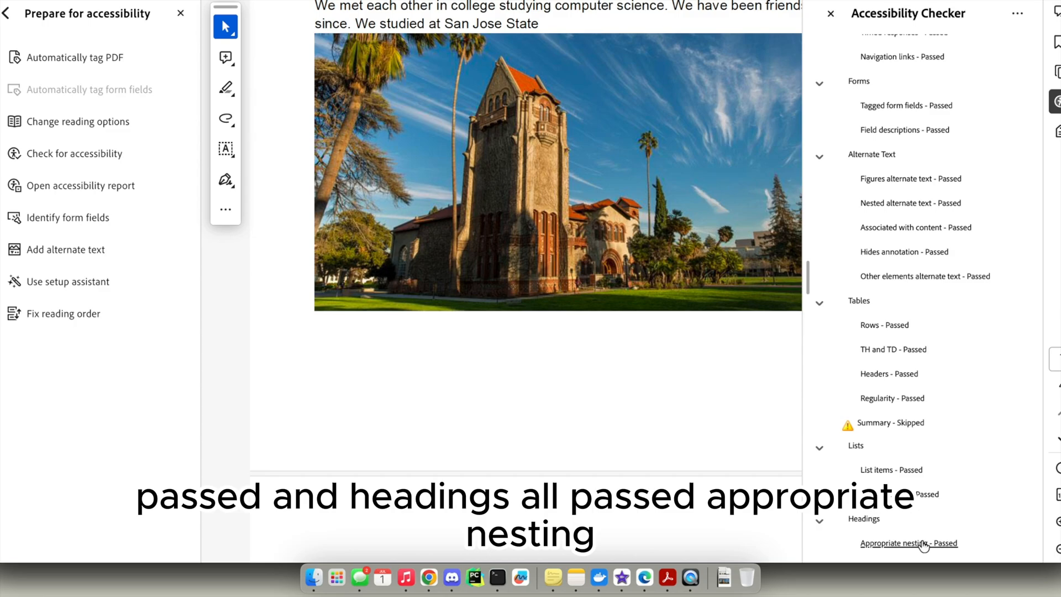
Collapse all seven categories of the accessibility results, from Document down to Headings.
scroll(923, 414, up, 12)
click(820, 45)
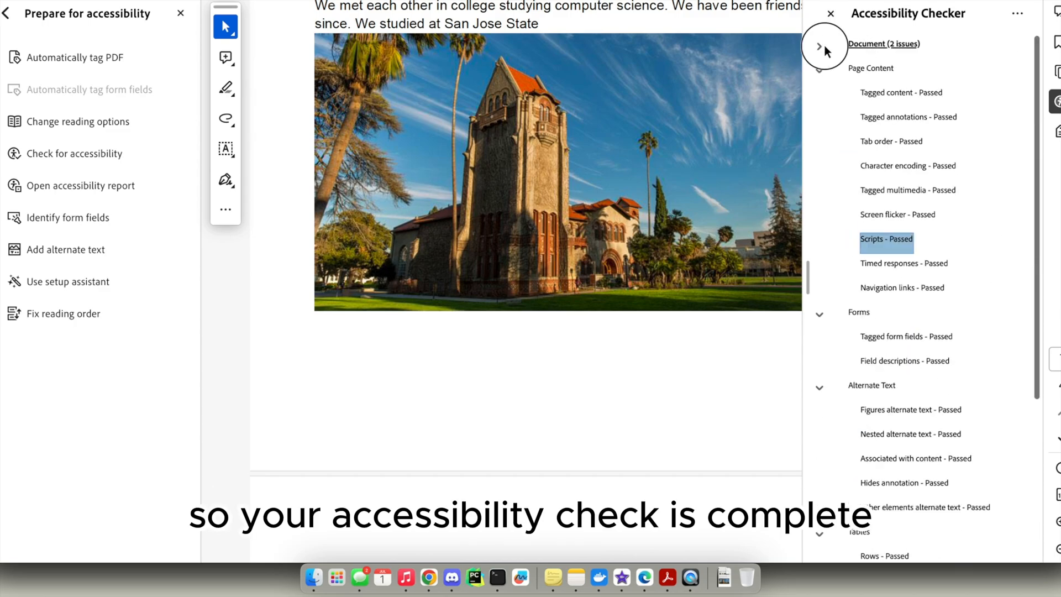
click(821, 69)
click(821, 96)
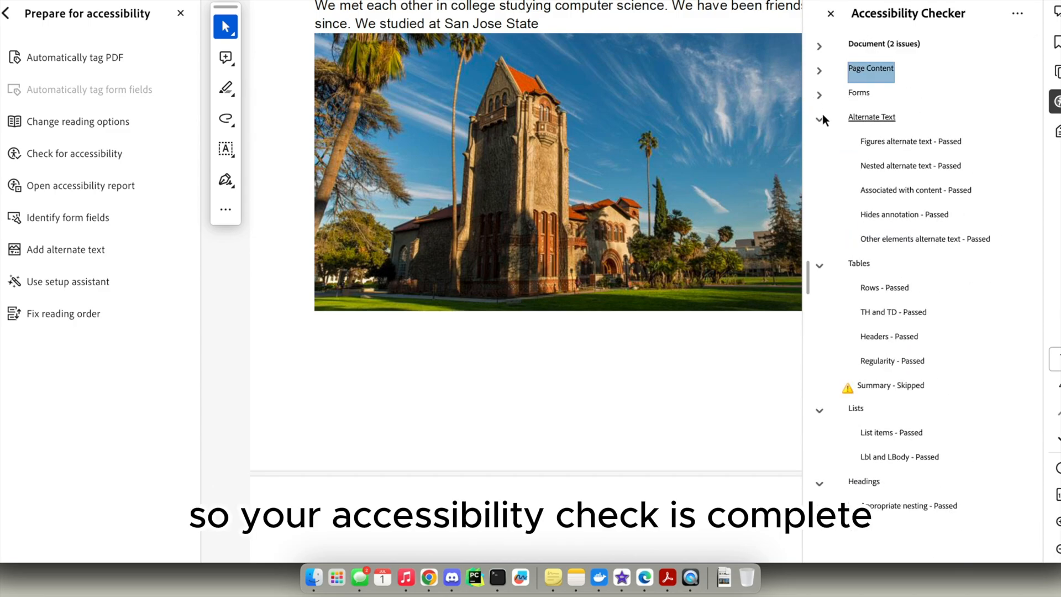
click(821, 118)
click(821, 143)
click(821, 165)
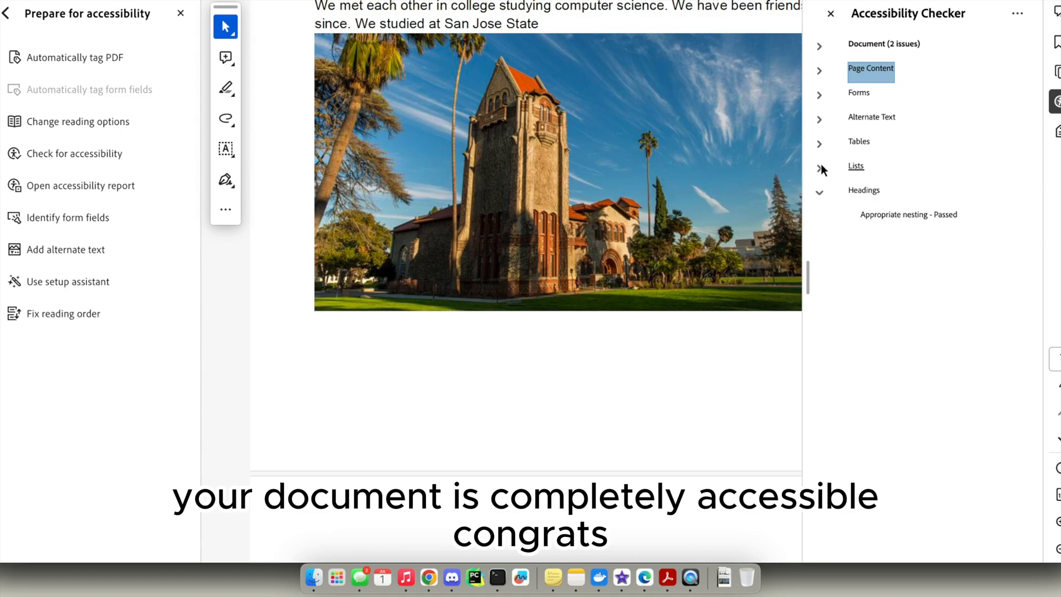
click(821, 191)
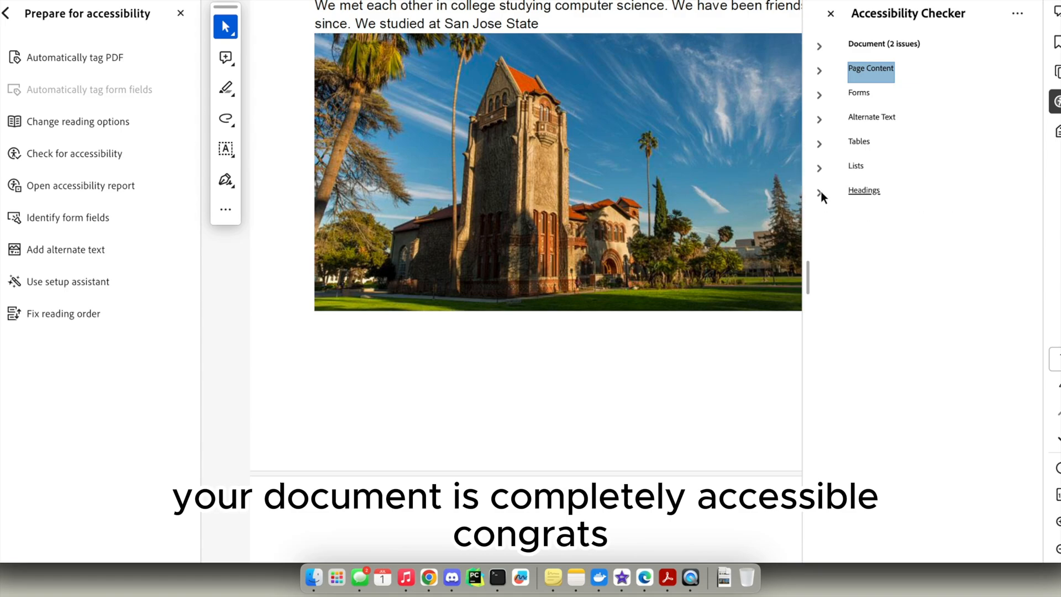